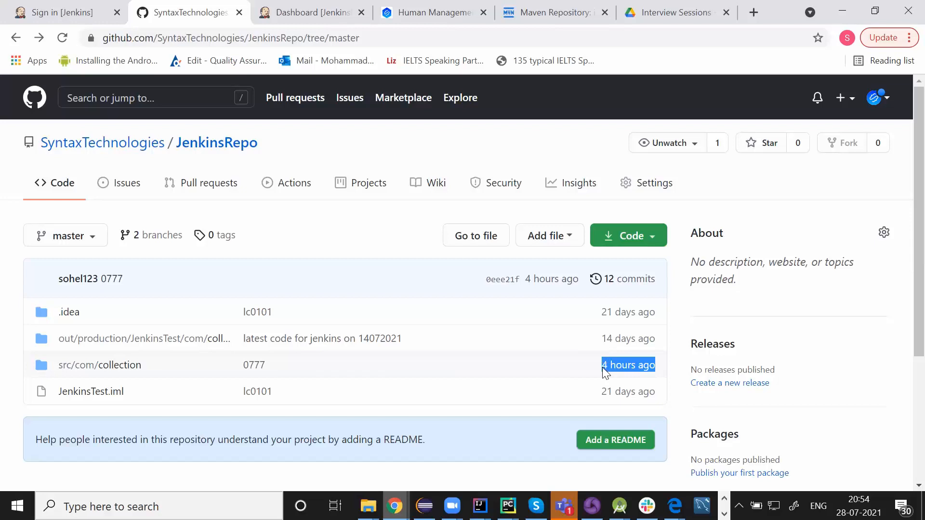
# Copy the JenkinsRepo HTTPS clone URL from GitHub and start a new Jenkins item
pyautogui.click(407, 146)
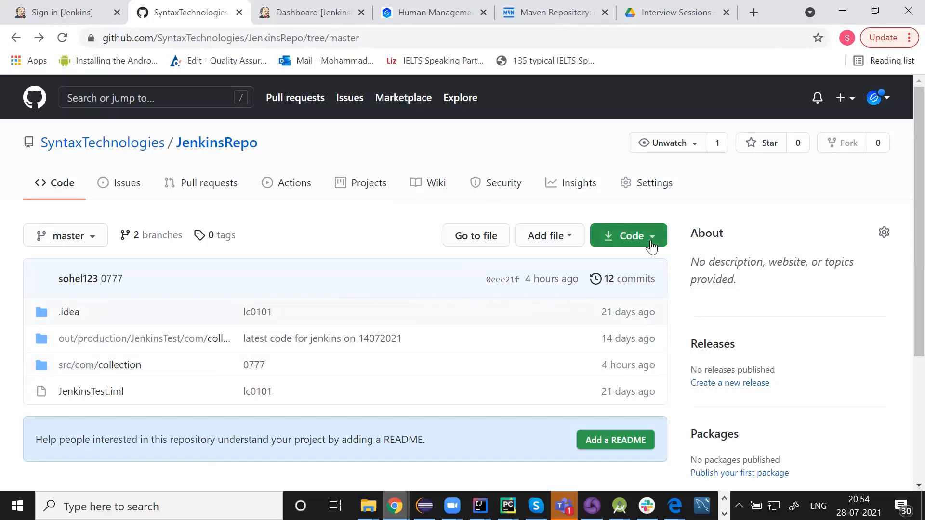
pyautogui.click(651, 244)
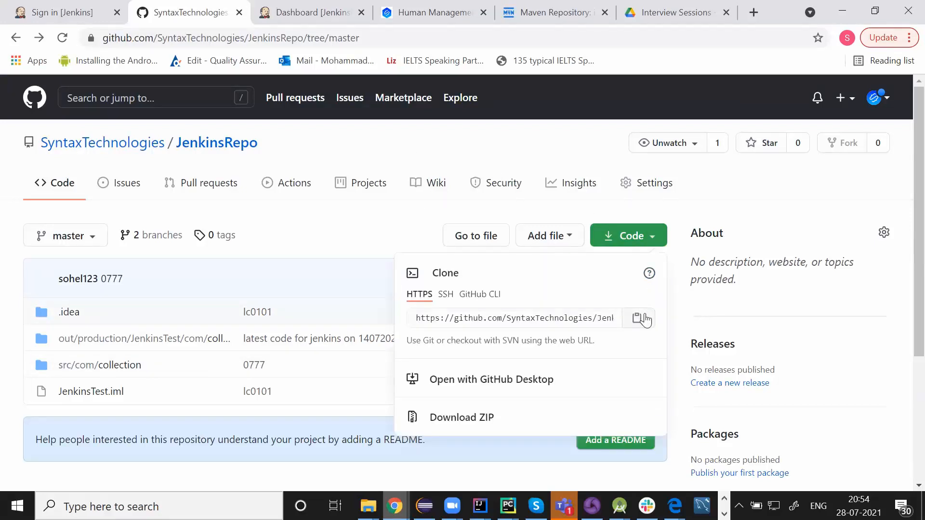
pyautogui.click(643, 319)
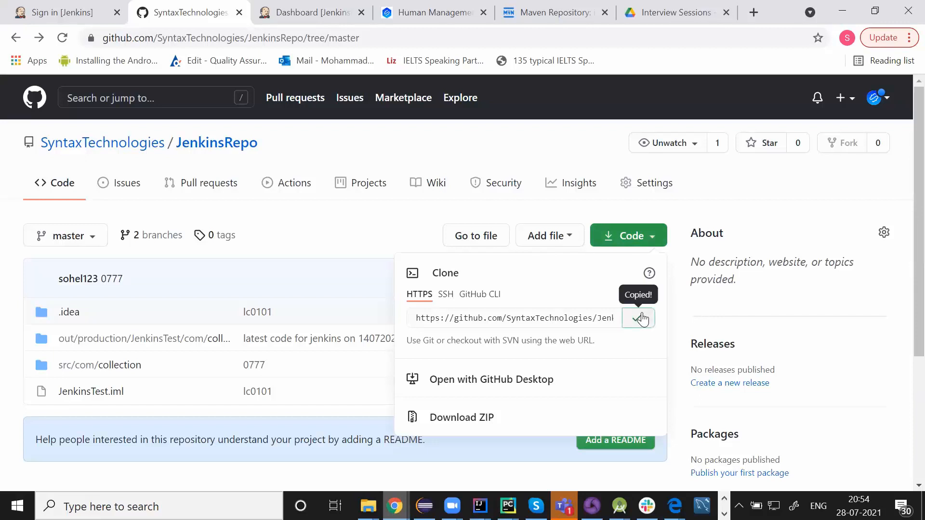
pyautogui.click(322, 14)
pyautogui.click(67, 180)
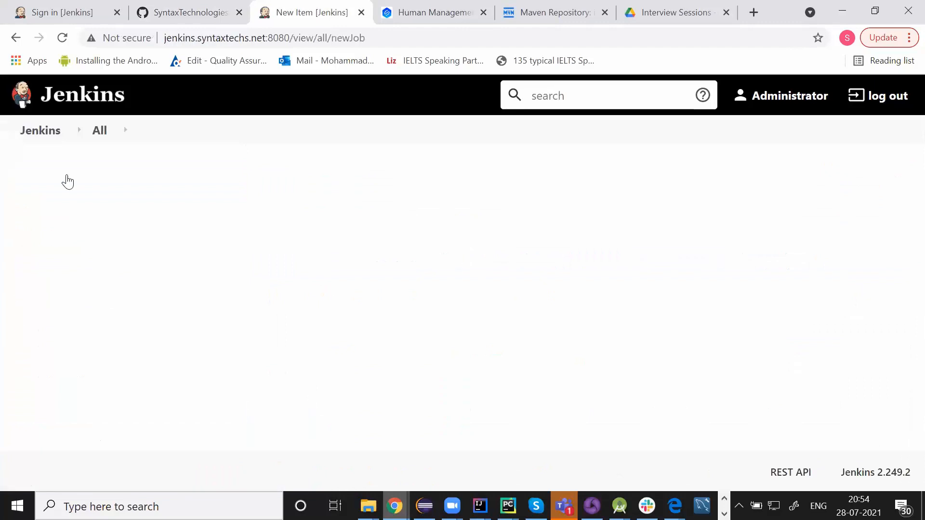
# Create the freestyle job DevelopmentProjectMSAbbasi as a copy of helloWorld
pyautogui.click(227, 309)
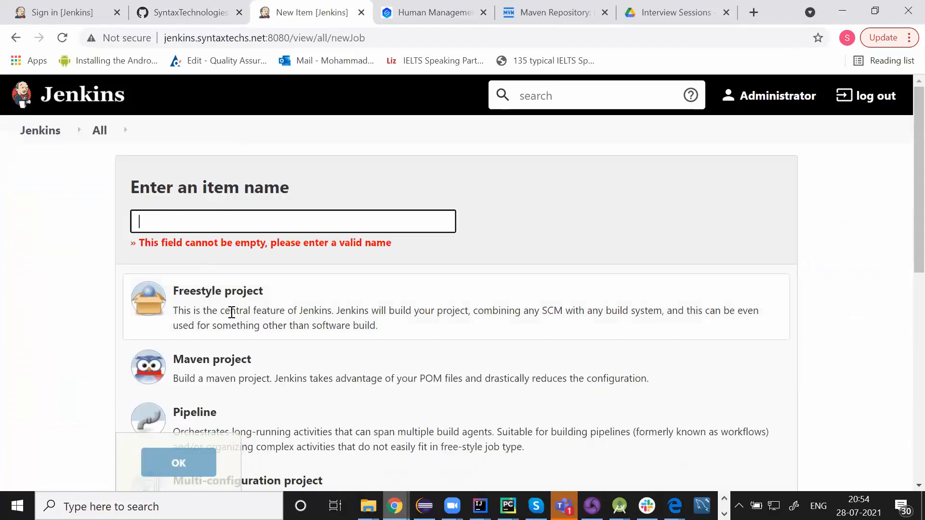
pyautogui.click(205, 222)
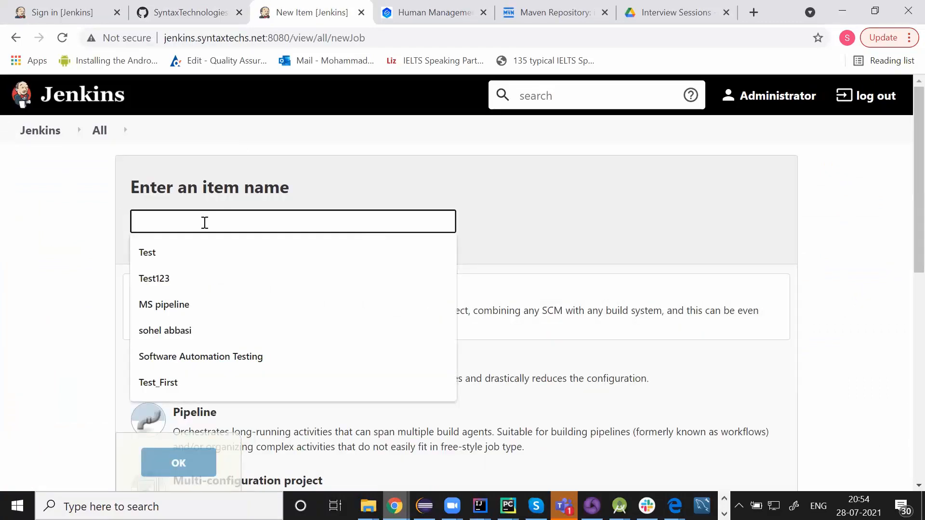
pyautogui.write('DevelopmentProjectMSAbbasi')
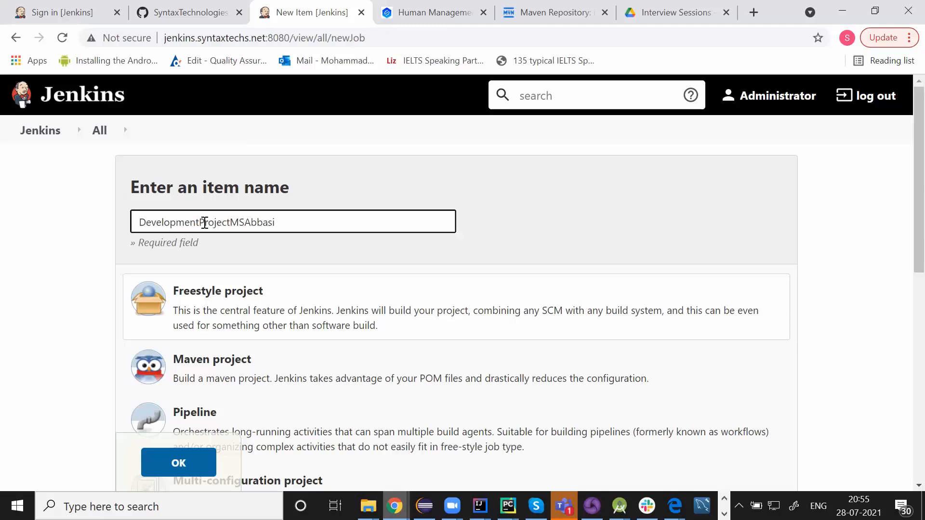
pyautogui.click(236, 302)
pyautogui.scroll(-9, 208, 388)
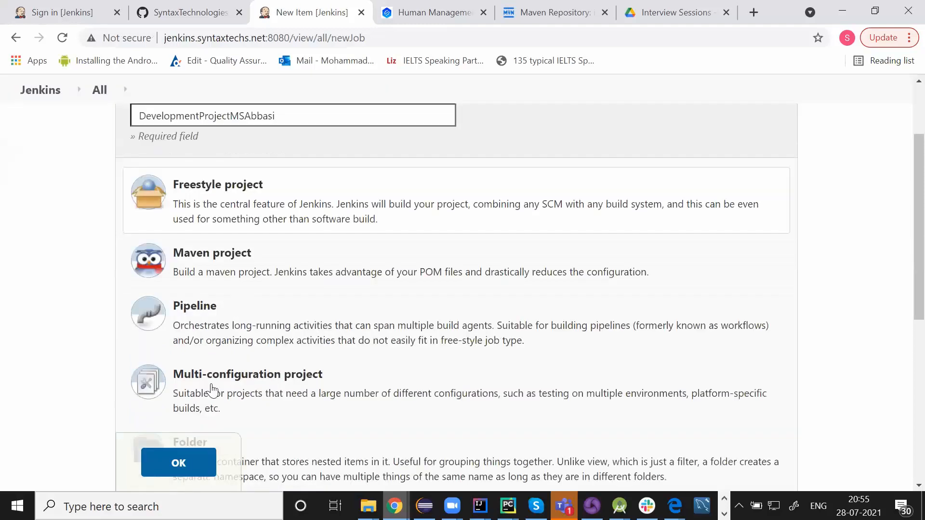
pyautogui.click(299, 314)
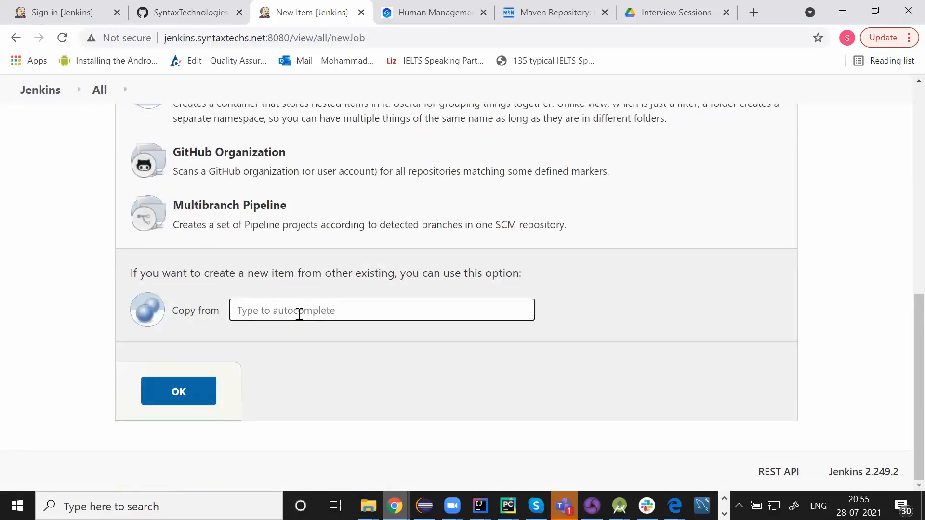
pyautogui.write('hello')
pyautogui.click(279, 329)
pyautogui.click(241, 348)
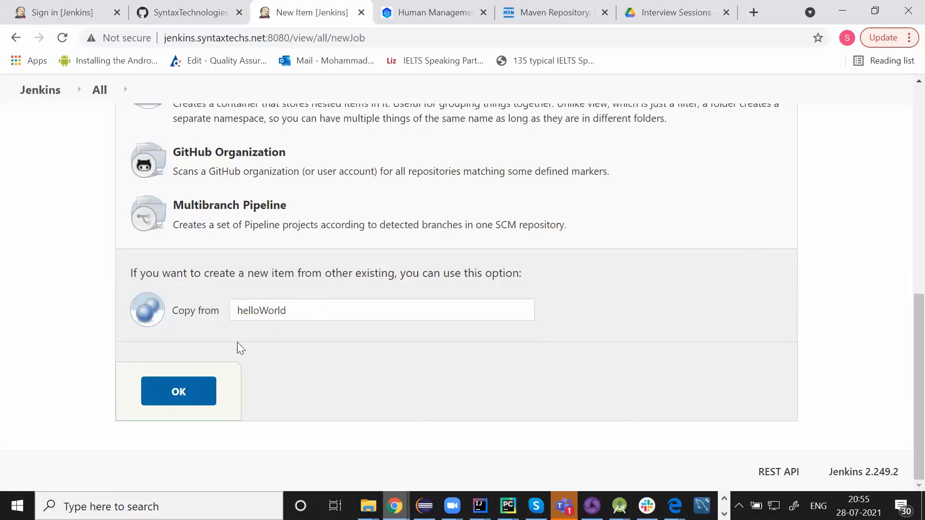
pyautogui.click(178, 402)
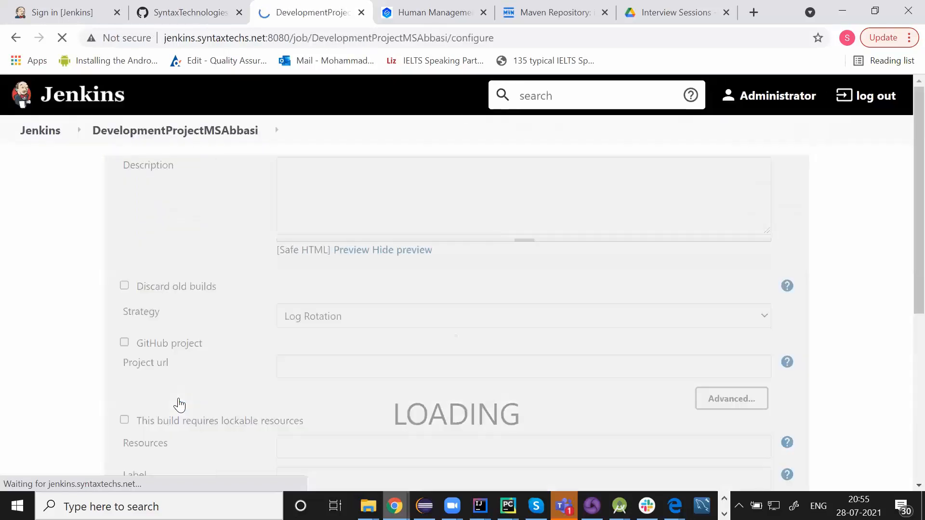
# Enter the job description 'This is my development project'
pyautogui.click(309, 219)
pyautogui.write('This is m')
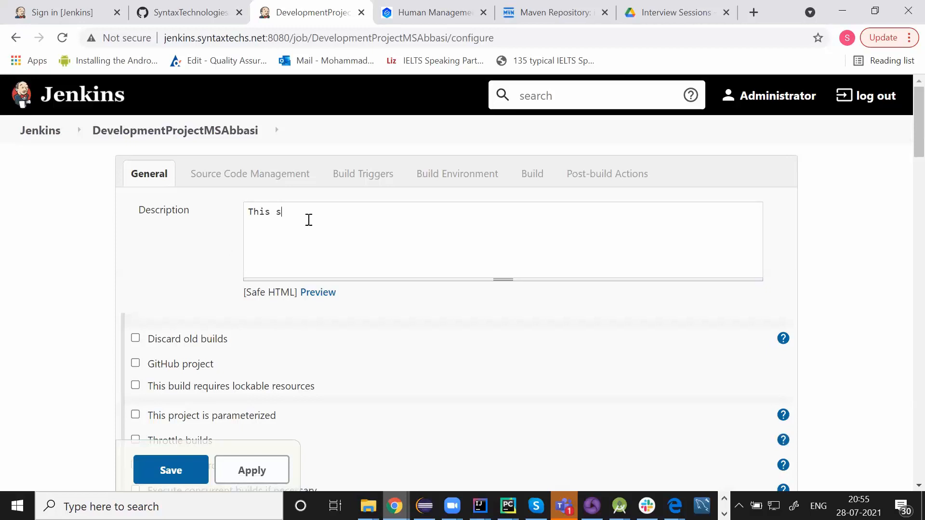
pyautogui.write('y deve')
pyautogui.press('BackSpace')
pyautogui.press('BackSpace')
pyautogui.write('velopment prok')
pyautogui.press('BackSpace')
pyautogui.write('e')
pyautogui.press('BackSpace')
pyautogui.write('ject.')
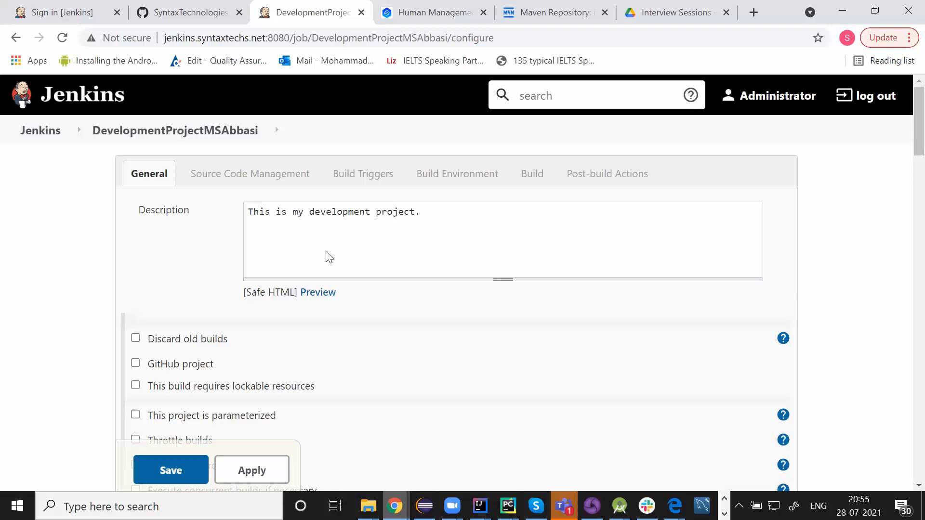
# Select Git source control and replace the Repository URL with the copied JenkinsRepo clone URL
pyautogui.scroll(-5, 208, 271)
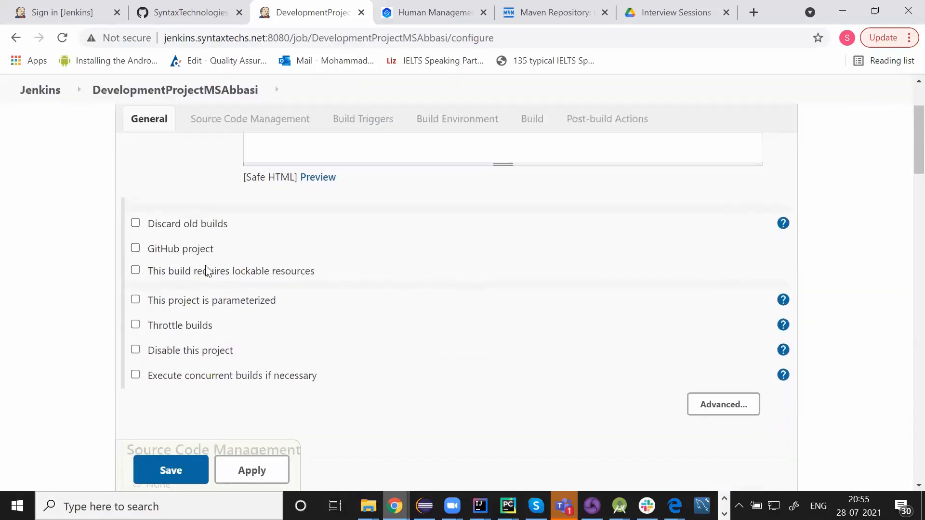
pyautogui.scroll(-1, 208, 271)
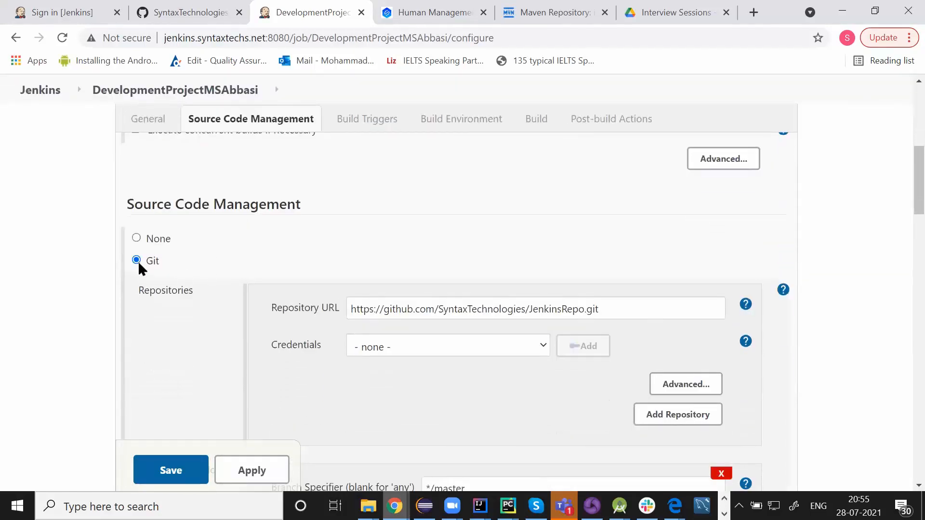
pyautogui.click(137, 239)
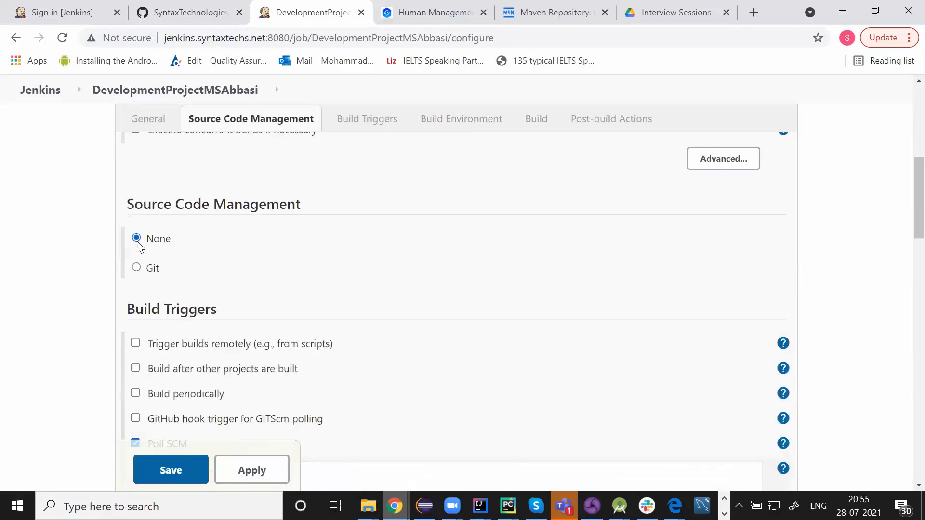
pyautogui.click(137, 266)
pyautogui.click(633, 318)
pyautogui.moveTo(633, 318); pyautogui.dragTo(340, 315)
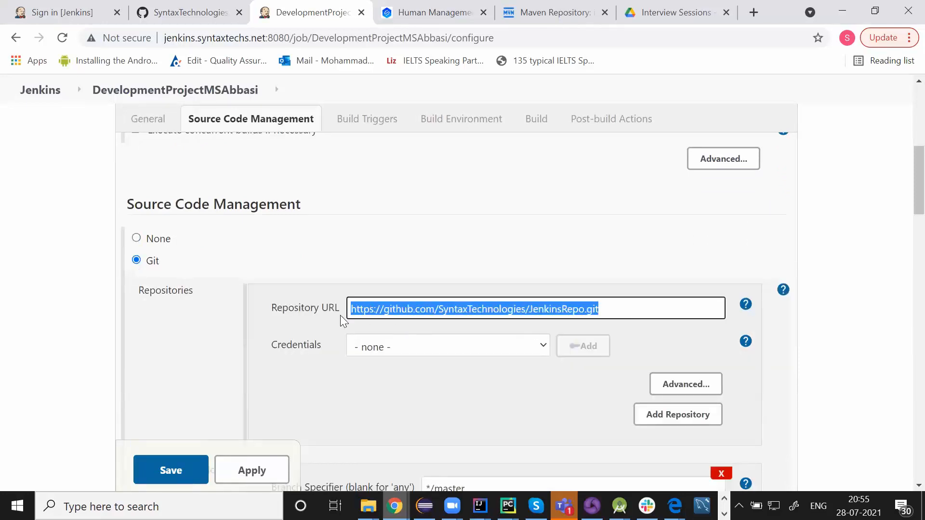
pyautogui.click(190, 2)
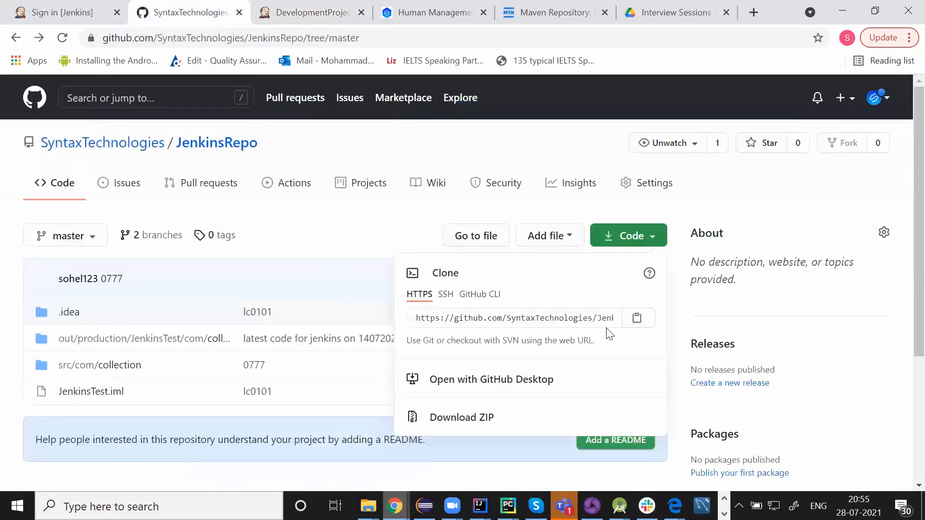
pyautogui.click(636, 319)
pyautogui.click(312, 12)
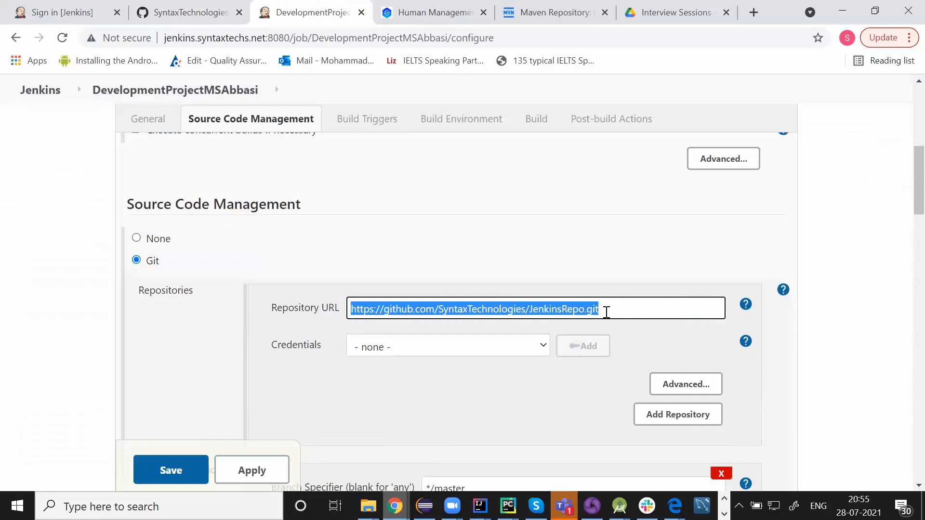
pyautogui.hotkey('ctrl', 'v')
pyautogui.click(483, 253)
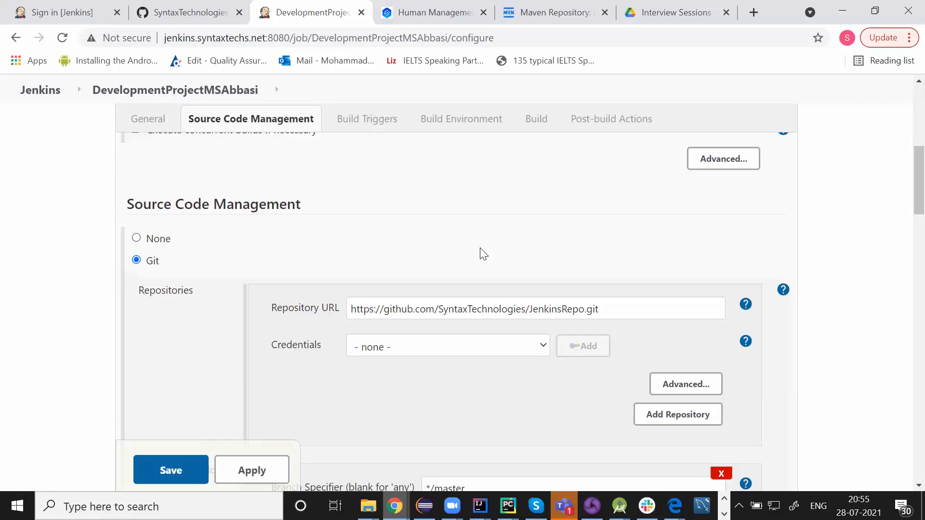
pyautogui.scroll(-1, 483, 253)
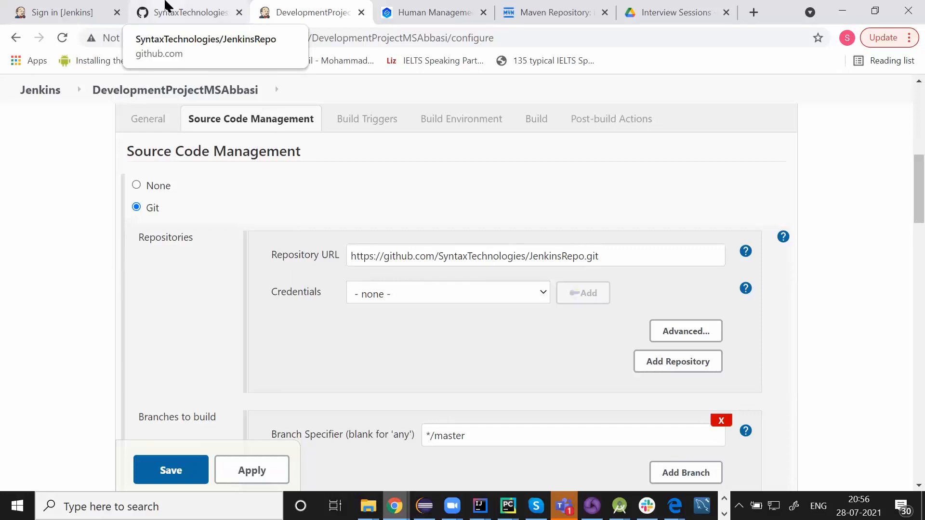
pyautogui.scroll(-2, 445, 206)
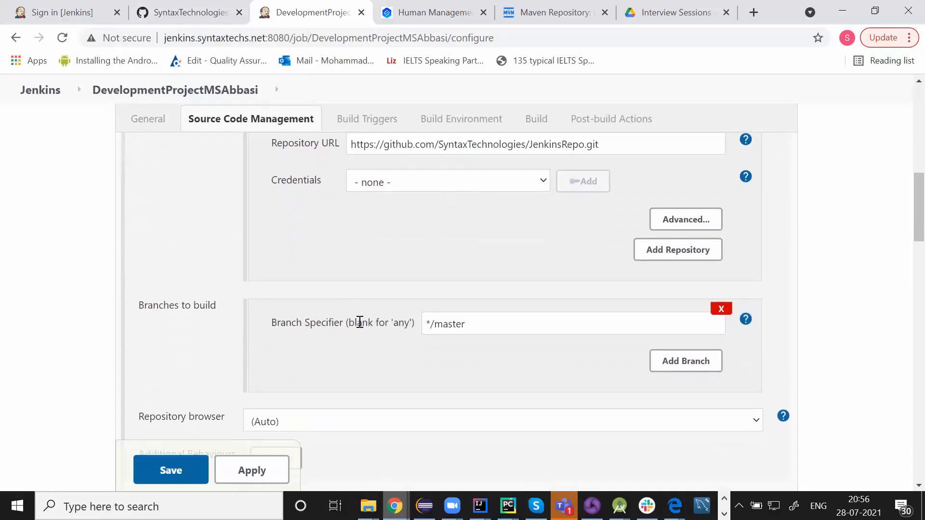
pyautogui.moveTo(414, 322); pyautogui.dragTo(267, 321)
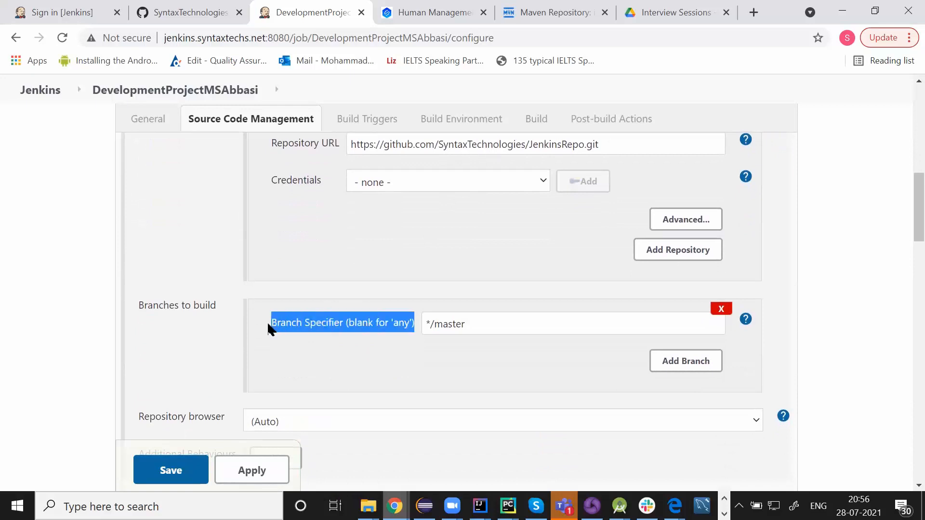
pyautogui.click(193, 10)
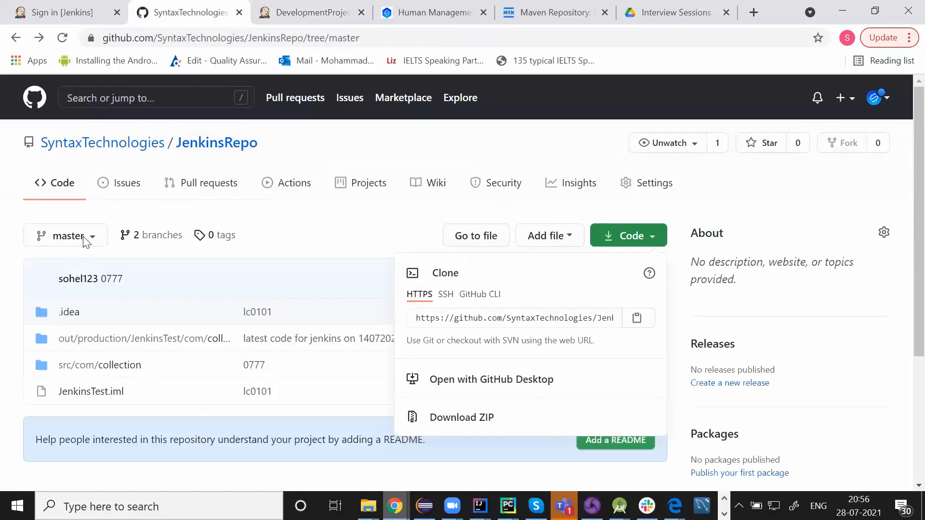
pyautogui.click(278, 8)
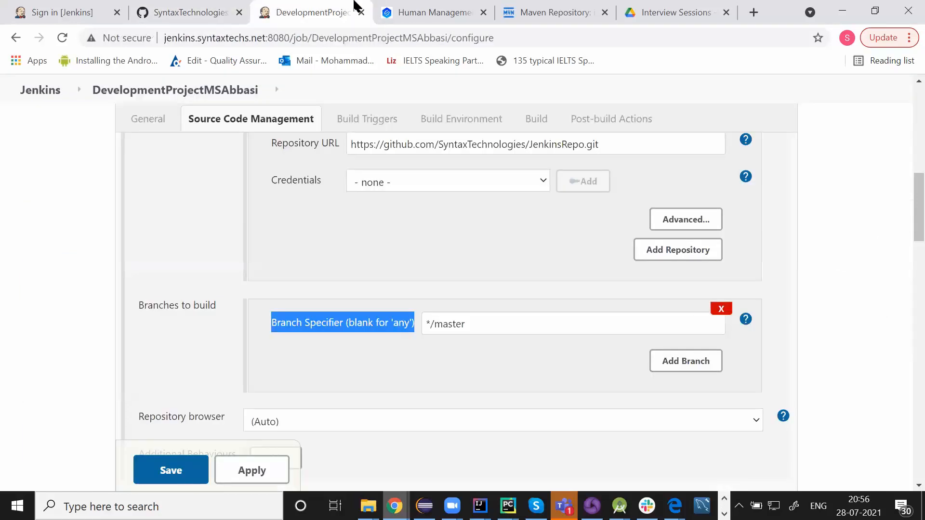
pyautogui.click(471, 325)
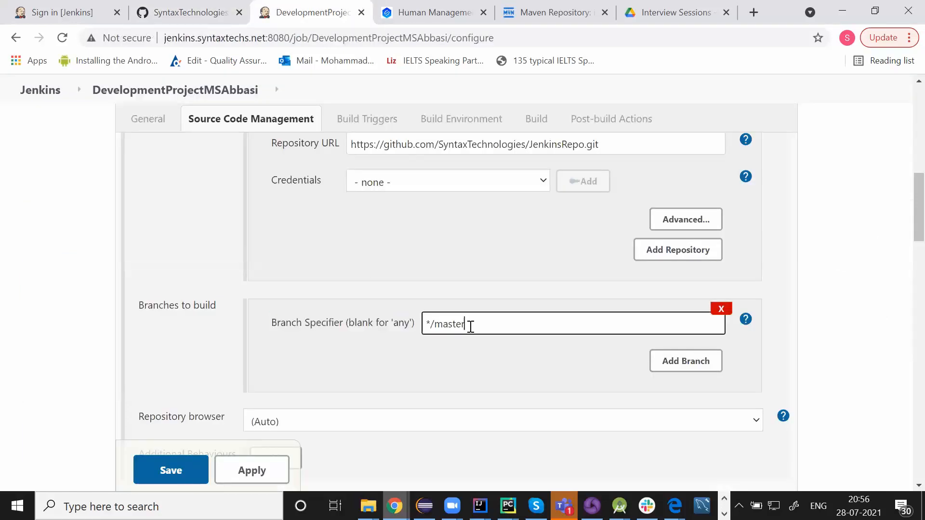
pyautogui.click(434, 283)
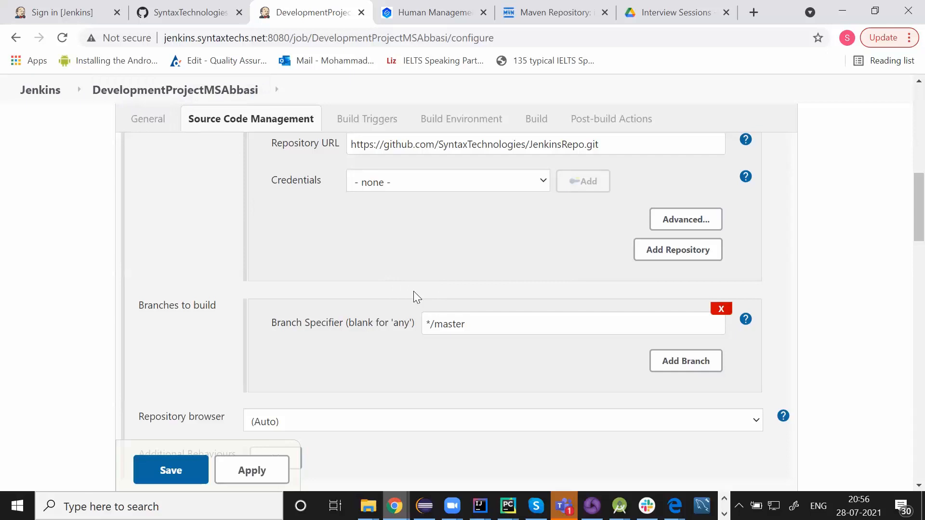
pyautogui.scroll(1, 414, 291)
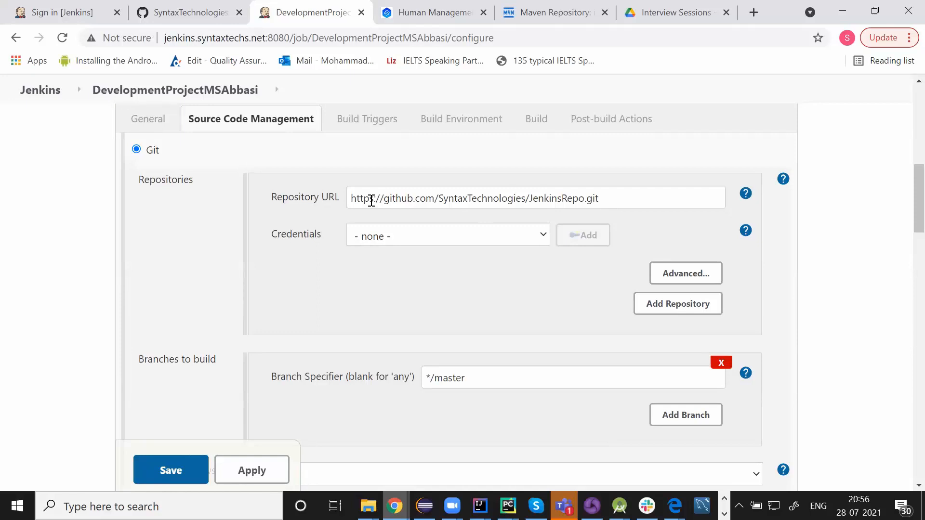
pyautogui.scroll(-1, 384, 240)
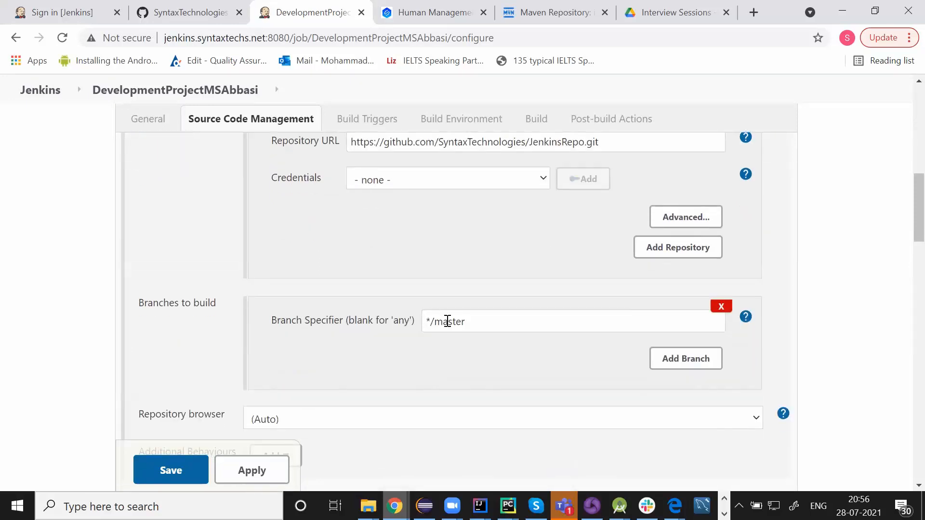
pyautogui.scroll(5, 384, 236)
pyautogui.scroll(4, 386, 241)
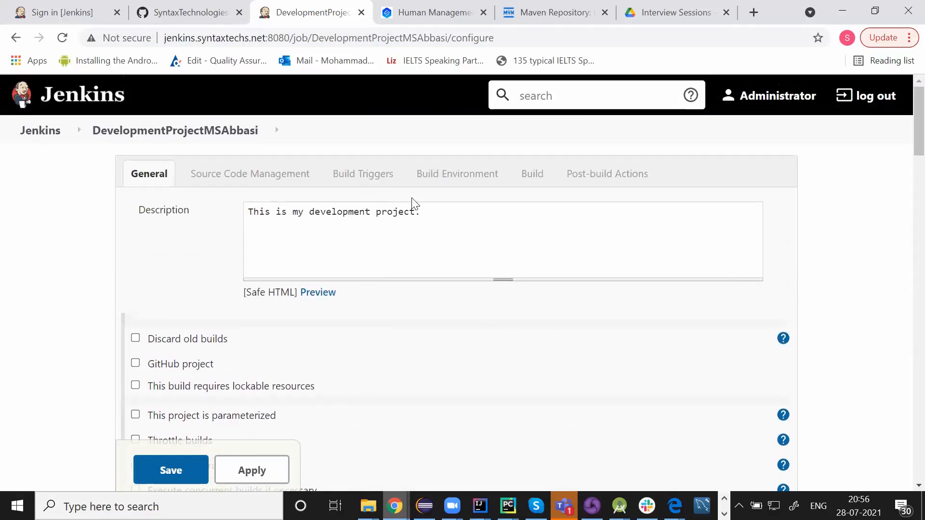
pyautogui.scroll(-8, 413, 203)
pyautogui.scroll(-2, 413, 199)
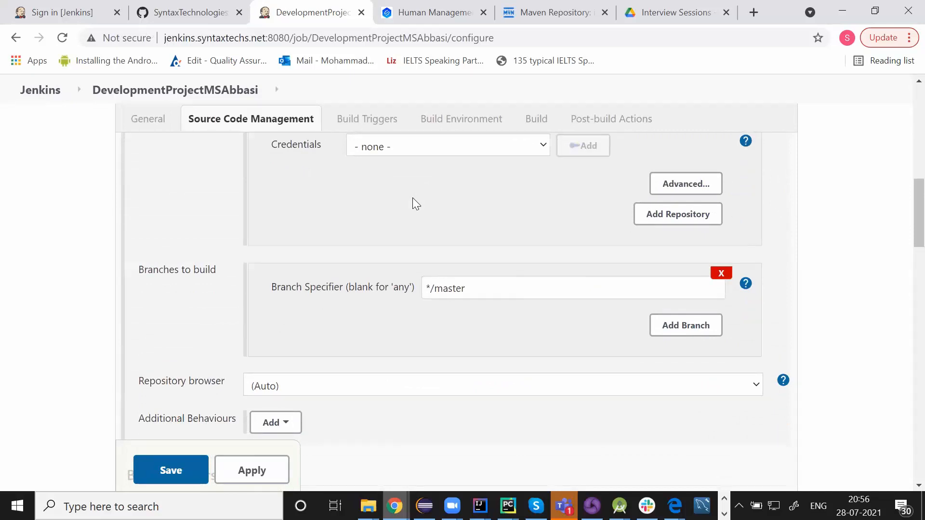
pyautogui.scroll(-4, 412, 197)
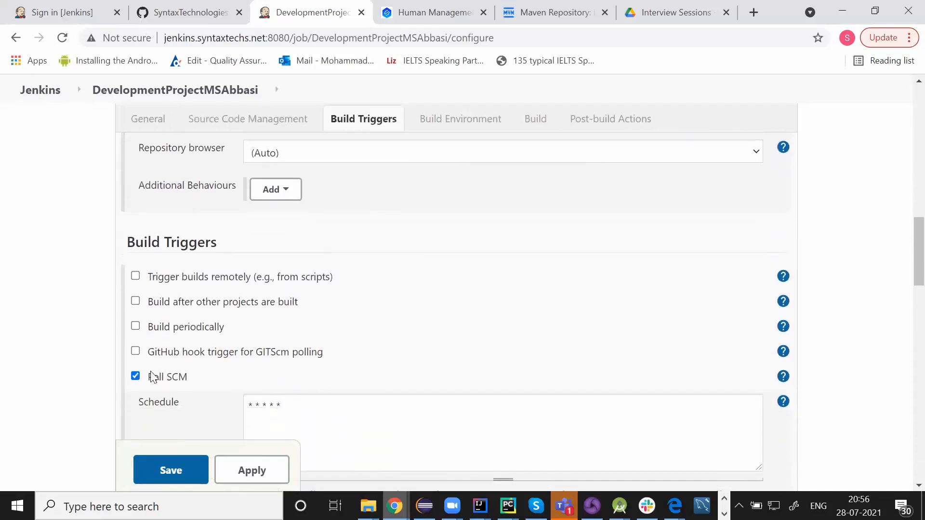
pyautogui.scroll(-2, 374, 371)
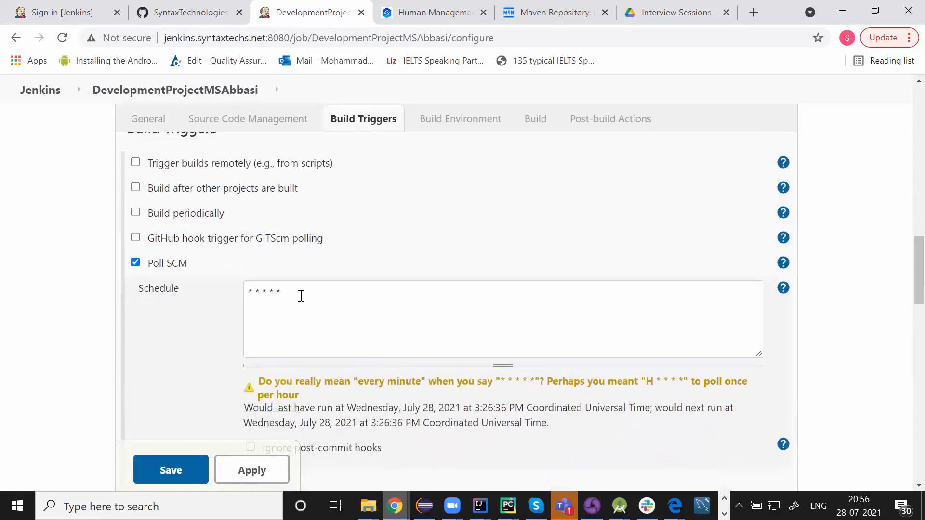
pyautogui.moveTo(295, 293); pyautogui.dragTo(248, 293)
pyautogui.click(387, 272)
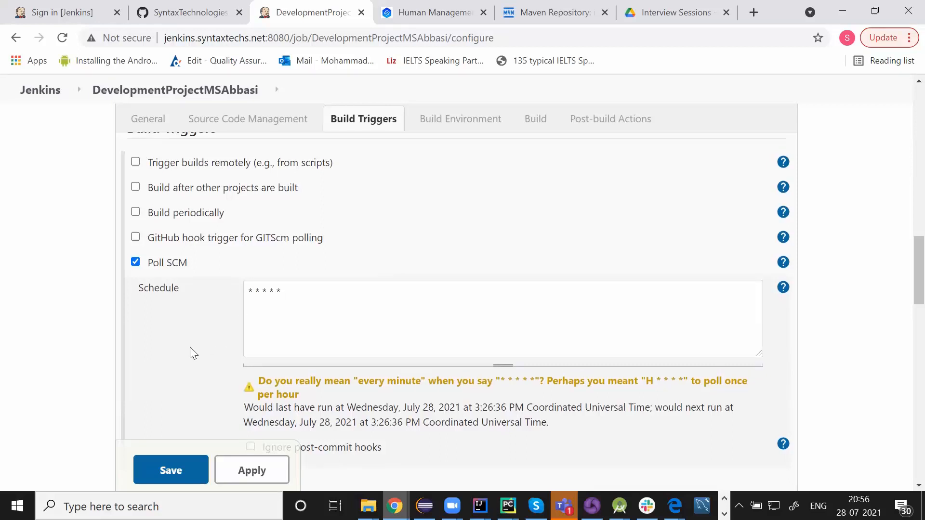
pyautogui.scroll(-3, 190, 353)
pyautogui.scroll(-5, 191, 353)
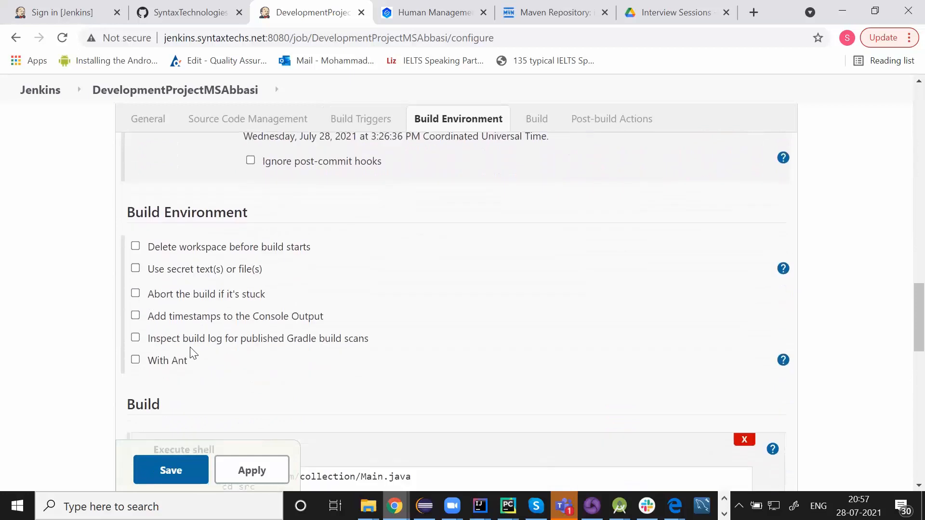
pyautogui.scroll(-3, 191, 350)
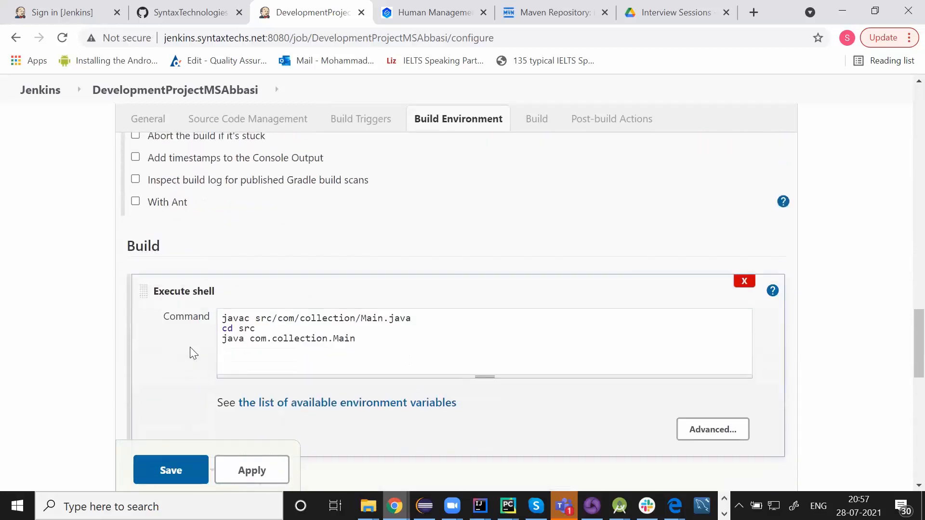
pyautogui.moveTo(221, 316); pyautogui.dragTo(356, 344)
pyautogui.click(356, 344)
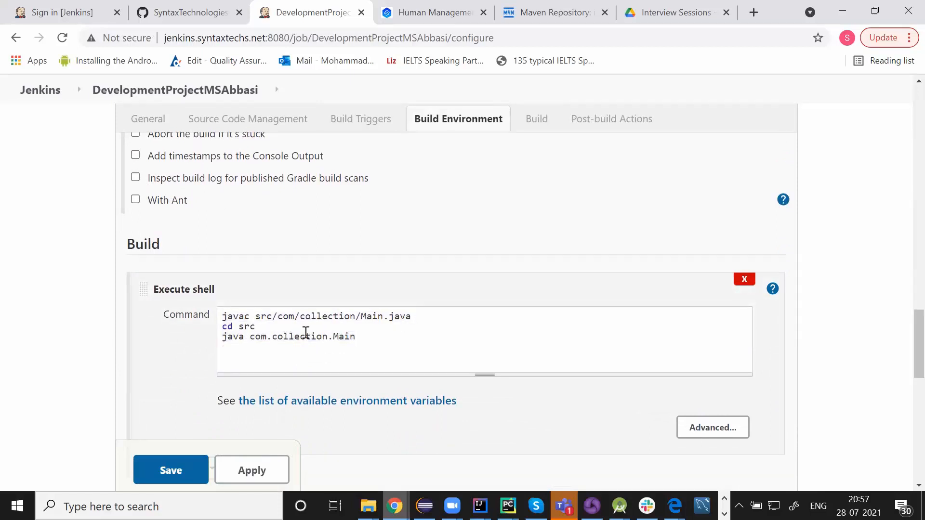
pyautogui.moveTo(536, 506)
pyautogui.moveTo(479, 506)
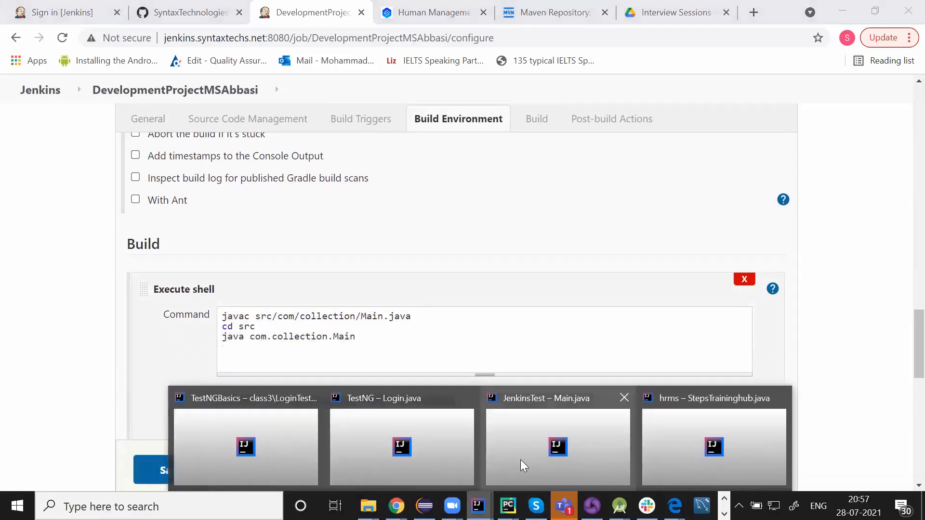
pyautogui.click(520, 460)
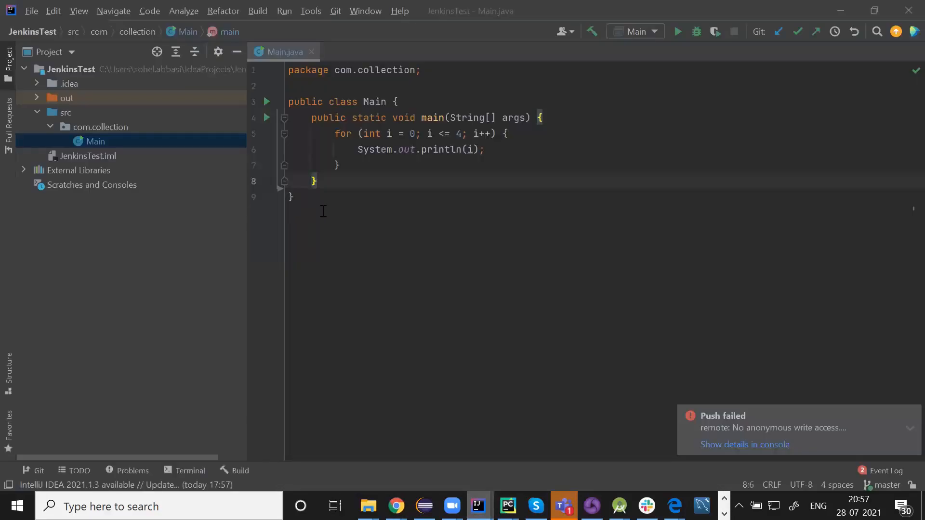
pyautogui.press('Down')
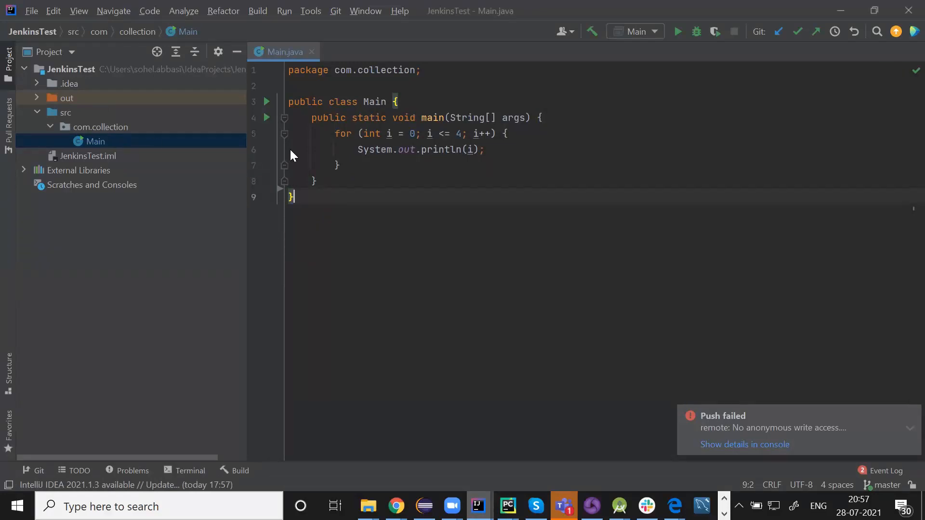
pyautogui.moveTo(295, 197); pyautogui.dragTo(297, 106)
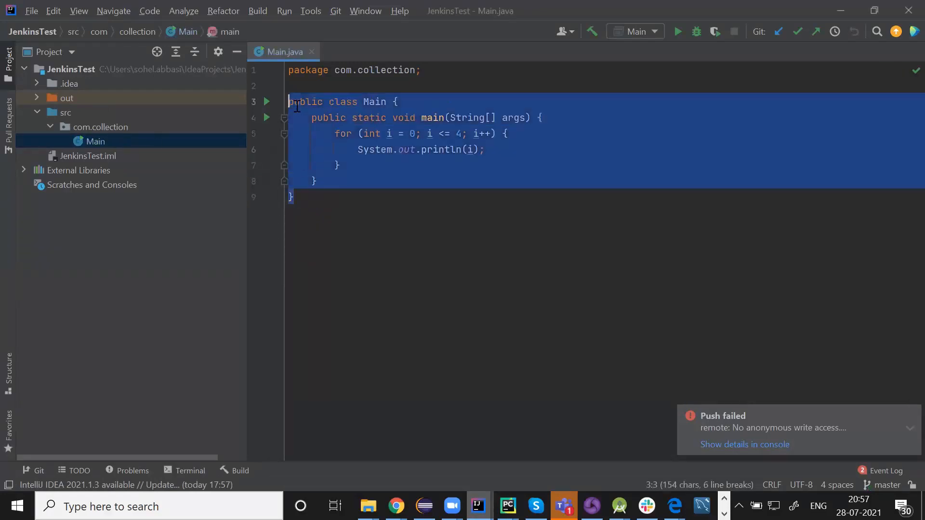
pyautogui.click(362, 198)
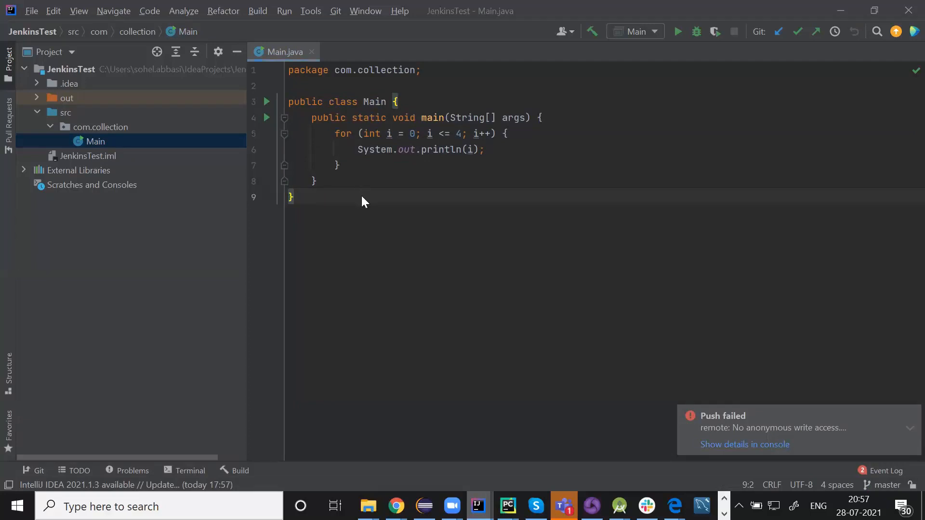
pyautogui.hotkey('alt', 'Tab')
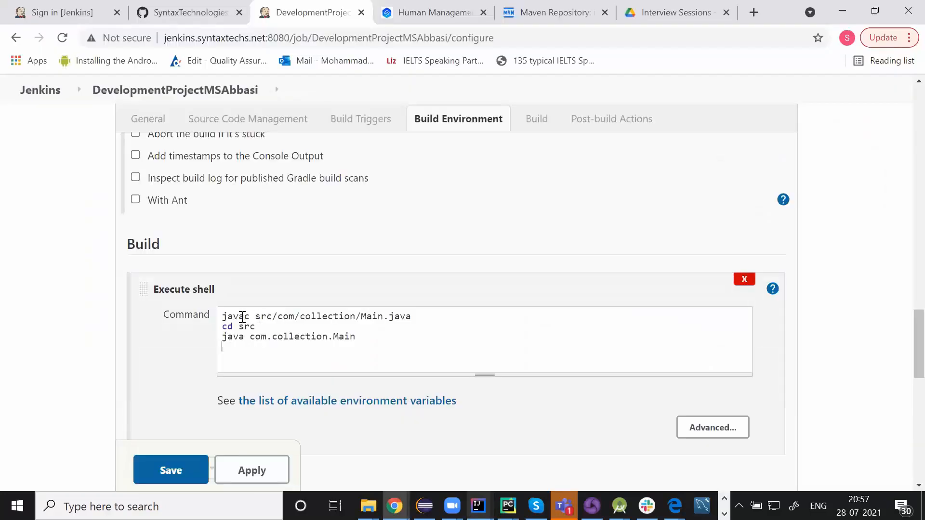
pyautogui.moveTo(255, 317); pyautogui.dragTo(416, 317)
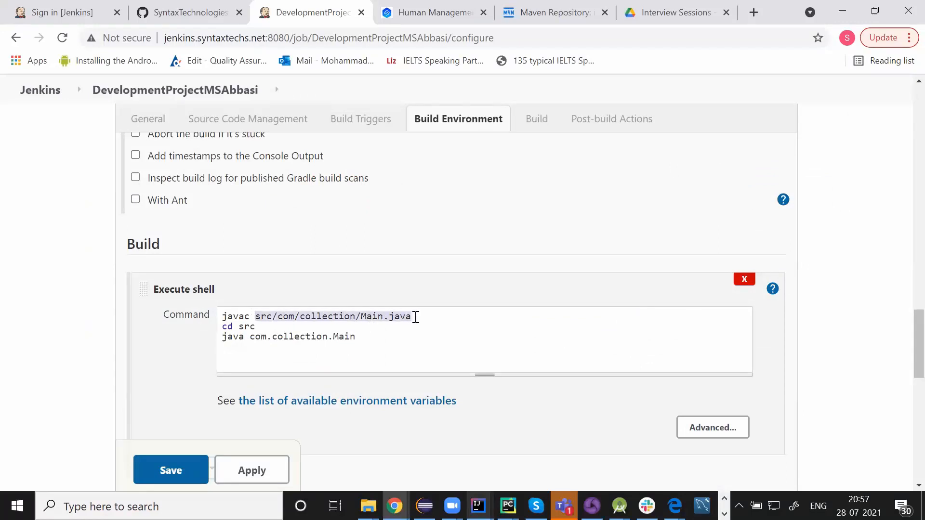
pyautogui.moveTo(223, 327)
pyautogui.mouseDown()
pyautogui.moveTo(349, 345)
pyautogui.moveTo(380, 338)
pyautogui.moveTo(228, 318)
pyautogui.mouseUp()
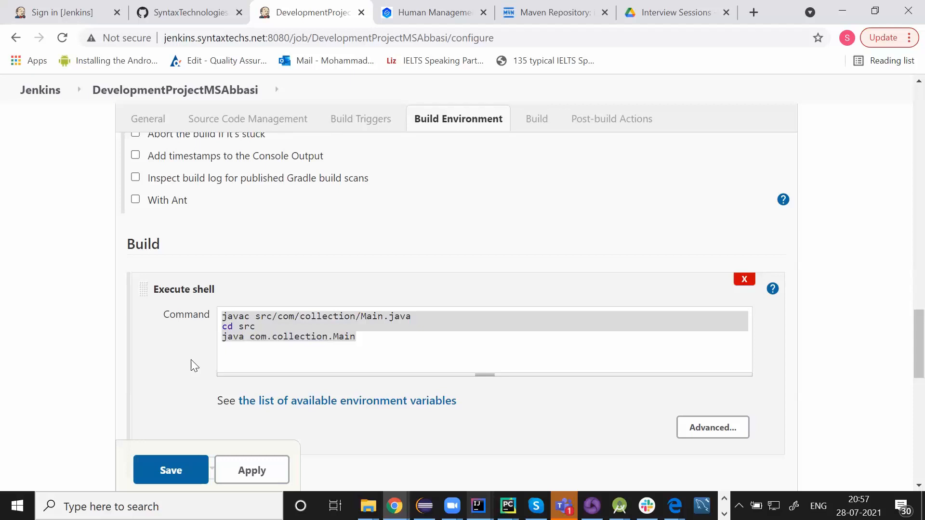
pyautogui.scroll(-2, 45, 330)
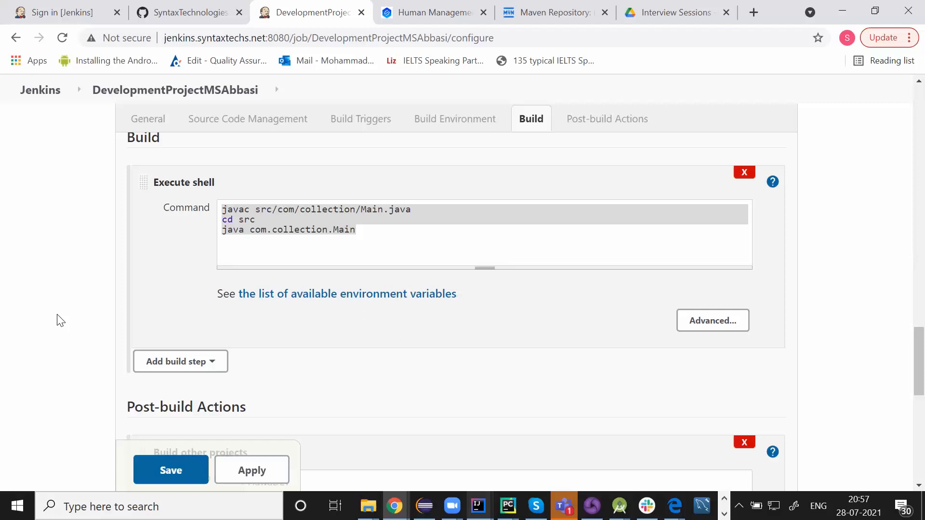
# Review the post-build actions, including the HawaDEv build and the two e-mail notification recipients
pyautogui.scroll(-3, 60, 320)
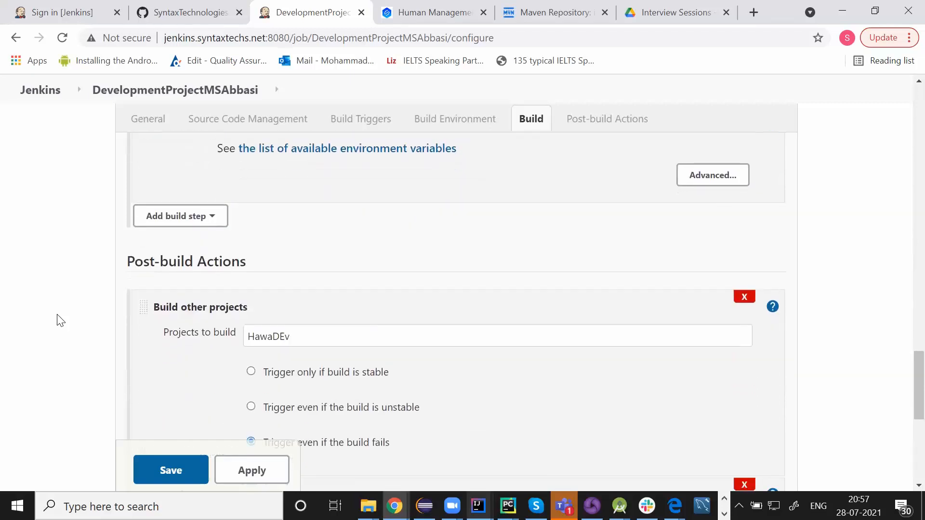
pyautogui.scroll(2, 61, 321)
pyautogui.scroll(-9, 60, 320)
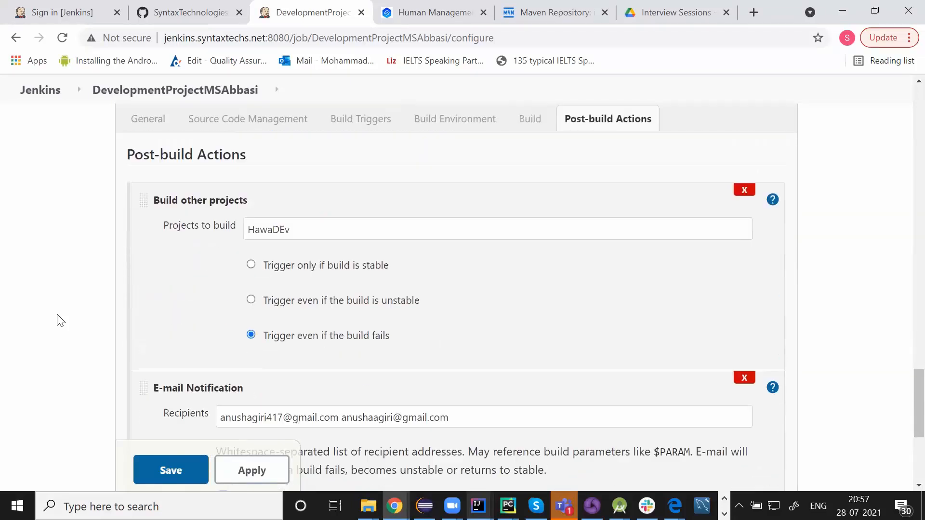
pyautogui.scroll(2, 161, 213)
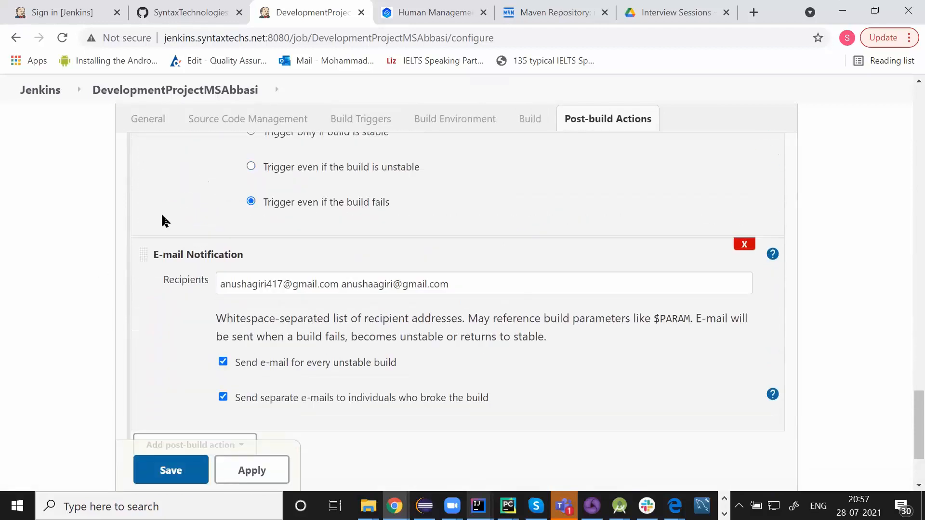
pyautogui.scroll(-2, 185, 327)
pyautogui.click(203, 351)
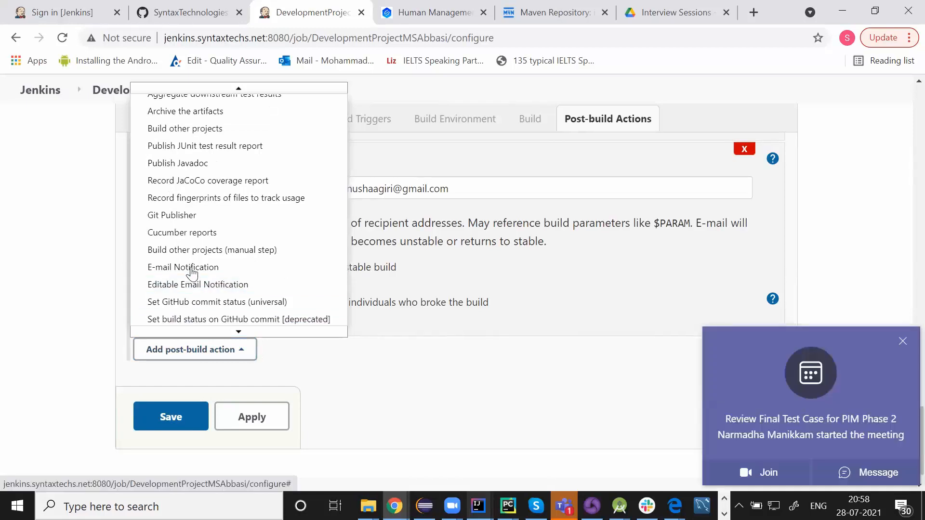
pyautogui.click(902, 341)
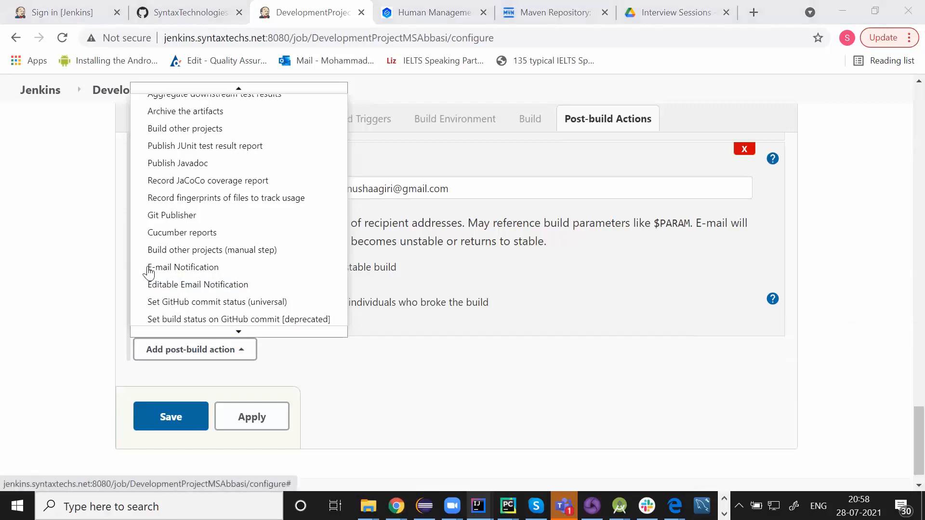
pyautogui.click(100, 269)
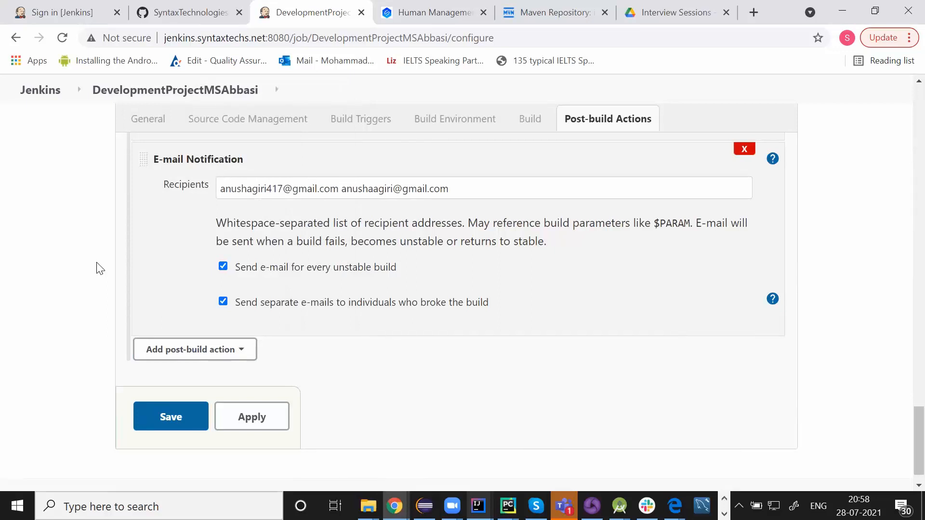
pyautogui.moveTo(221, 188); pyautogui.dragTo(450, 188)
pyautogui.click(459, 189)
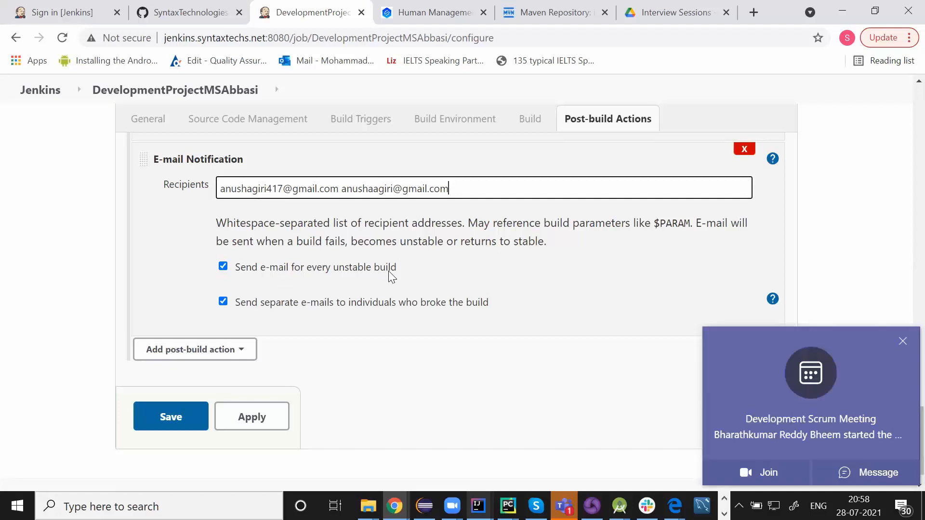
pyautogui.click(903, 341)
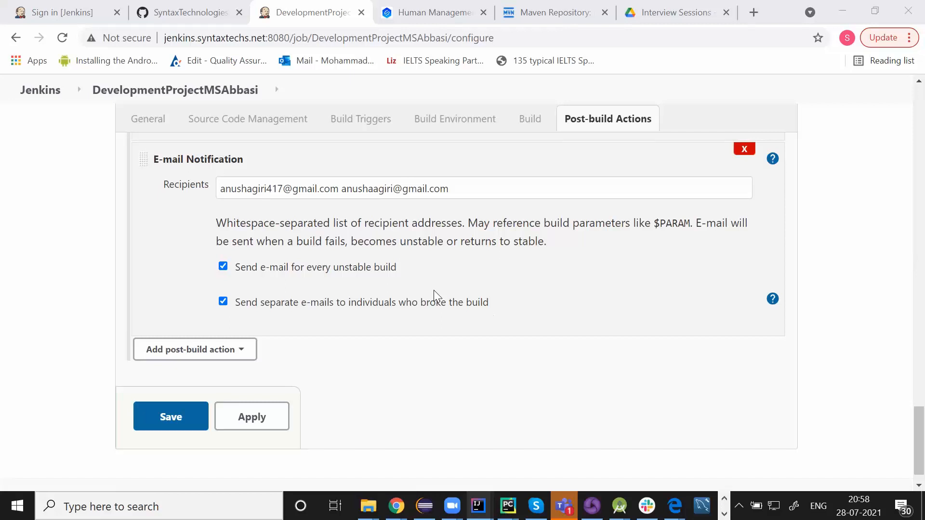
pyautogui.moveTo(346, 187); pyautogui.dragTo(444, 189)
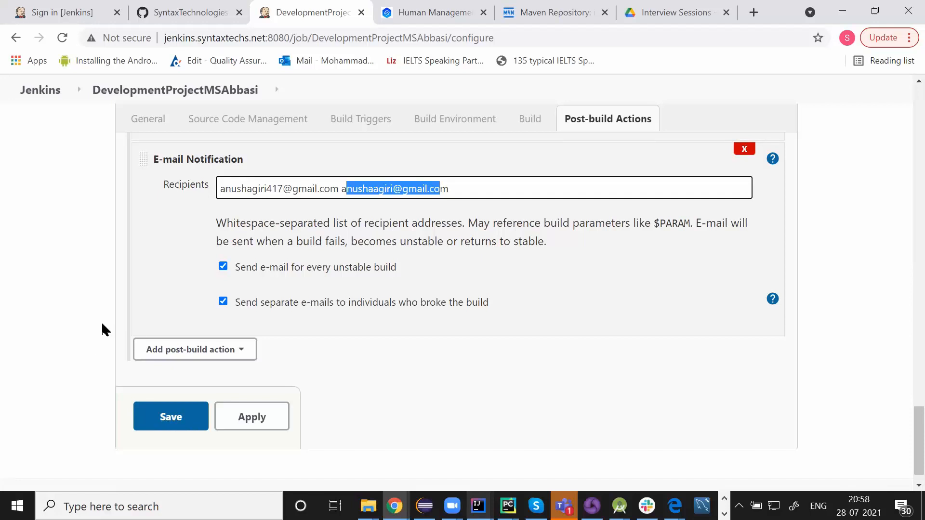
pyautogui.click(155, 294)
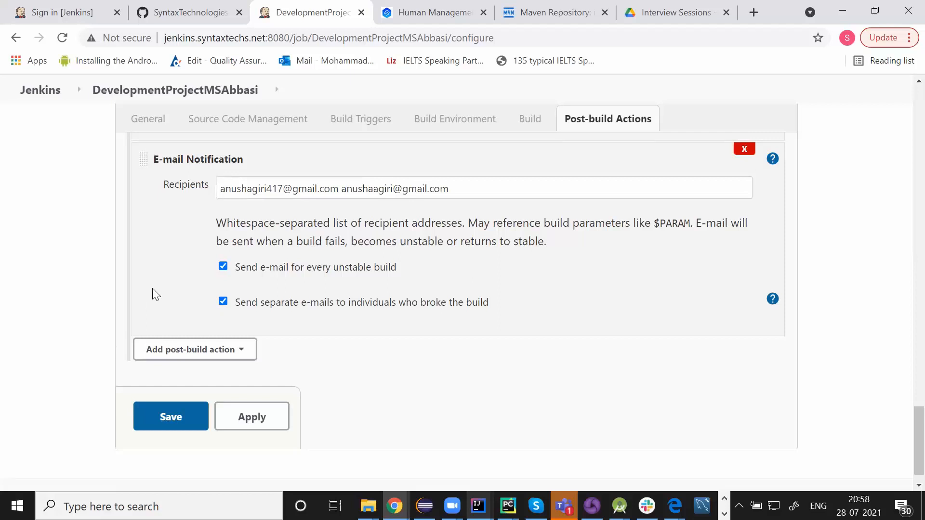
# Save the DevelopmentProjectMSAbbasi configuration
pyautogui.scroll(5, 155, 293)
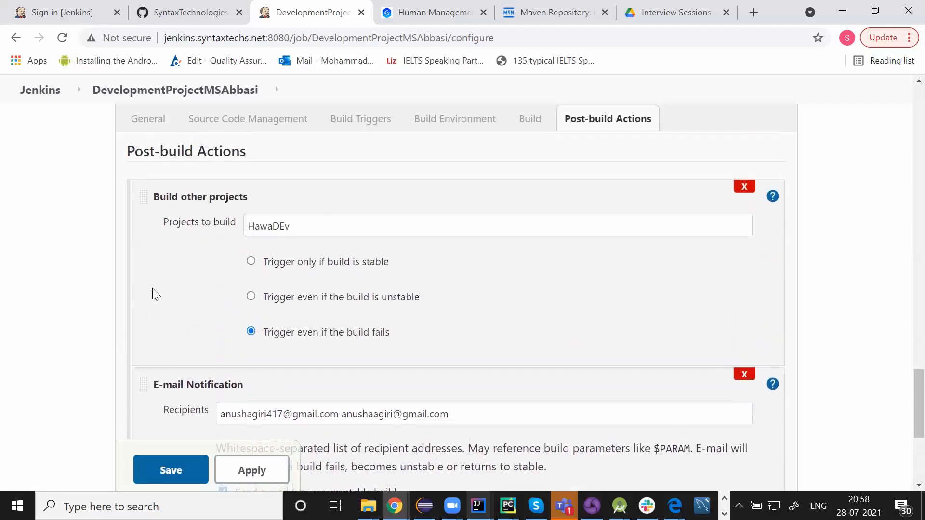
pyautogui.scroll(15, 155, 294)
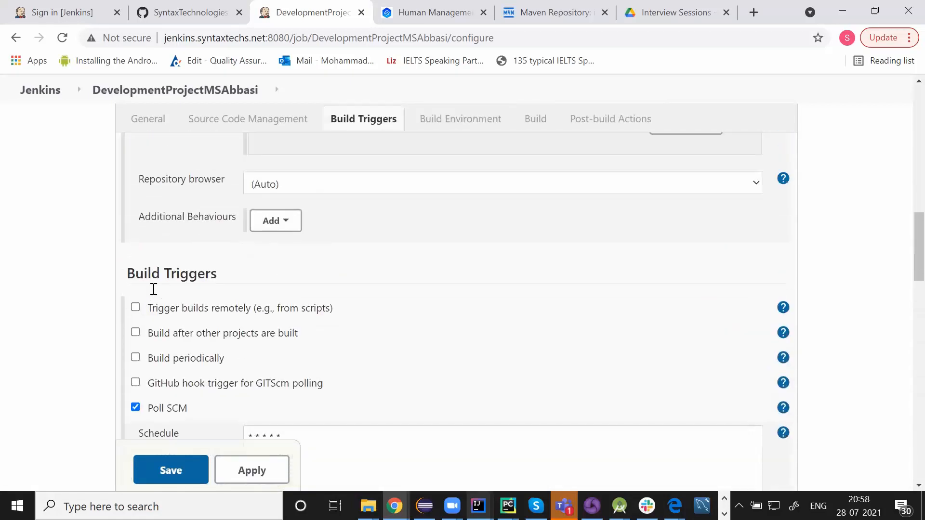
pyautogui.scroll(12, 155, 291)
pyautogui.scroll(-4, 155, 294)
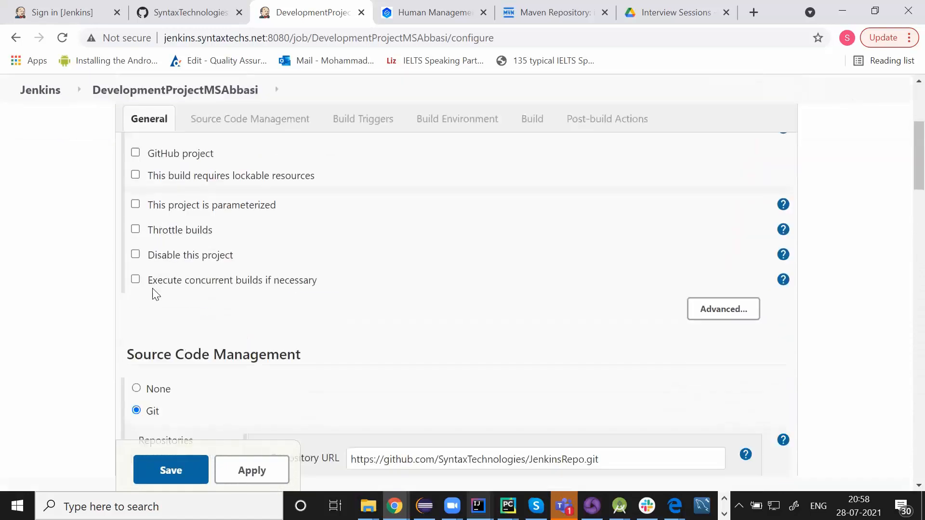
pyautogui.scroll(-9, 155, 294)
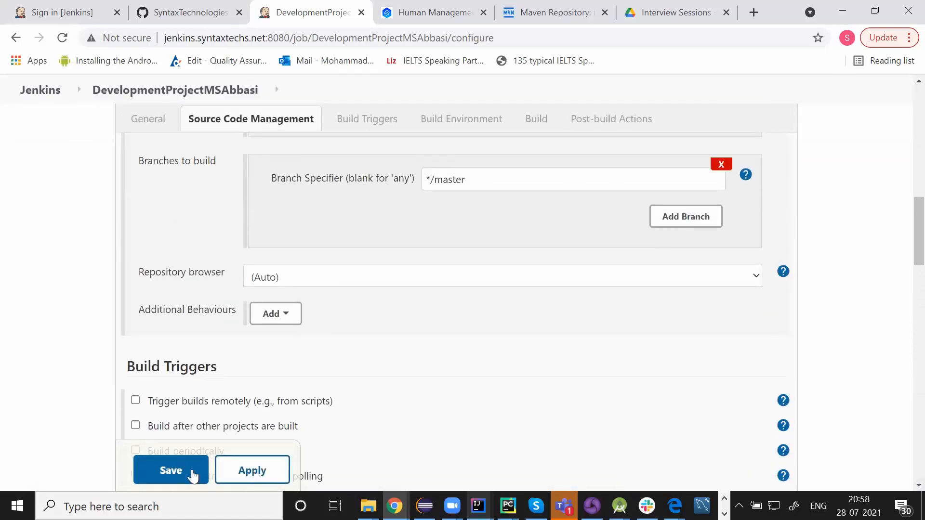
pyautogui.click(192, 473)
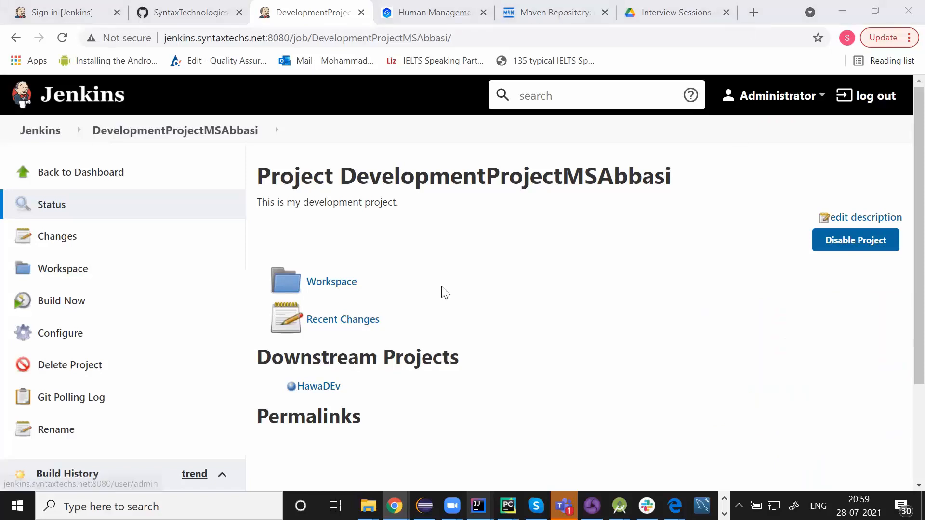
# Return to the Jenkins dashboard and begin another new item
pyautogui.click(51, 138)
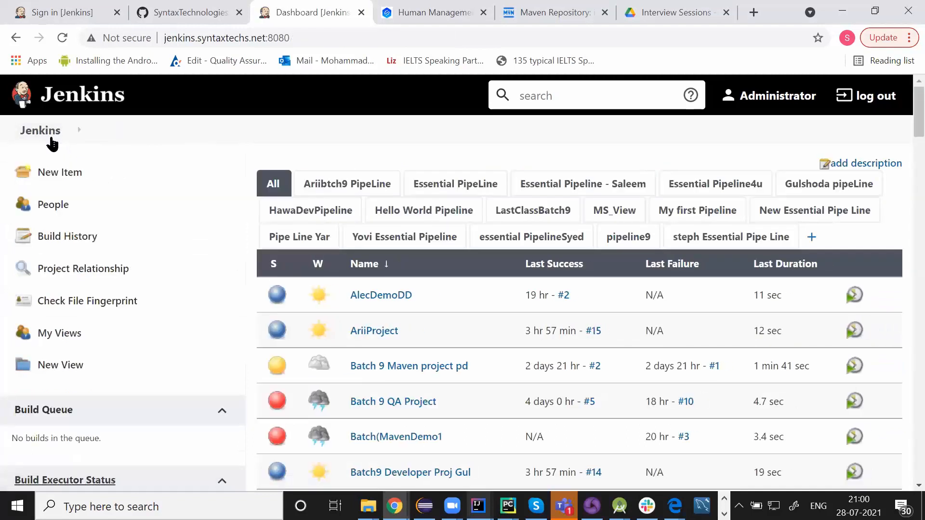
pyautogui.click(59, 176)
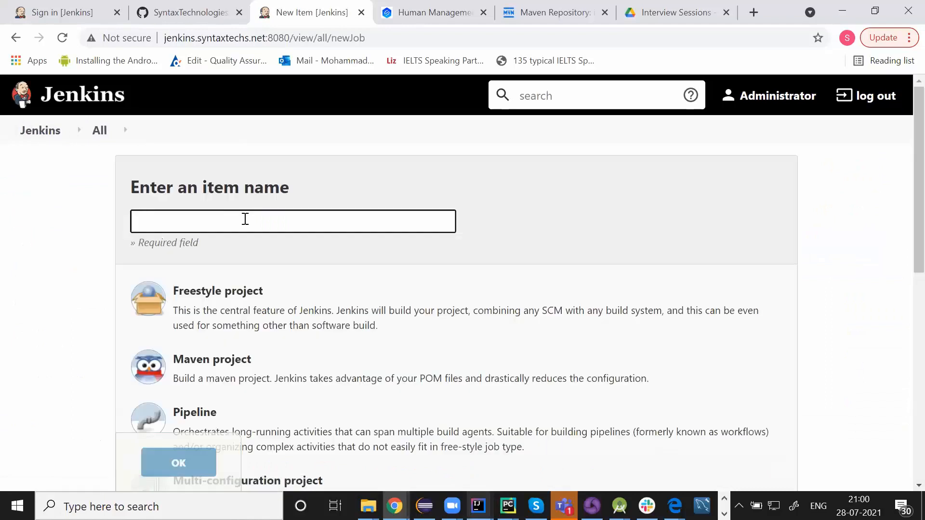
# Create a freestyle job named QAProjectMSAbbasi
pyautogui.write('QAProjectMSAbbasi')
pyautogui.click(226, 307)
pyautogui.scroll(-5, 226, 306)
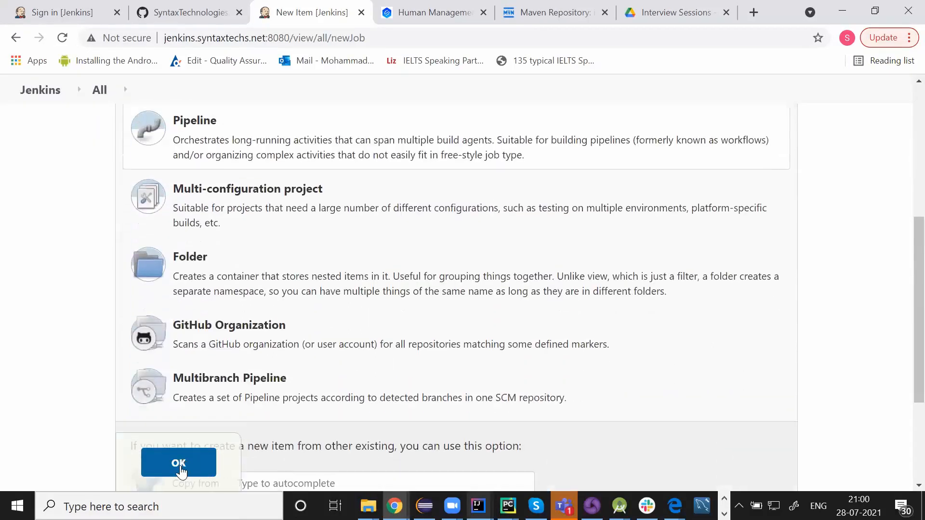
pyautogui.click(179, 464)
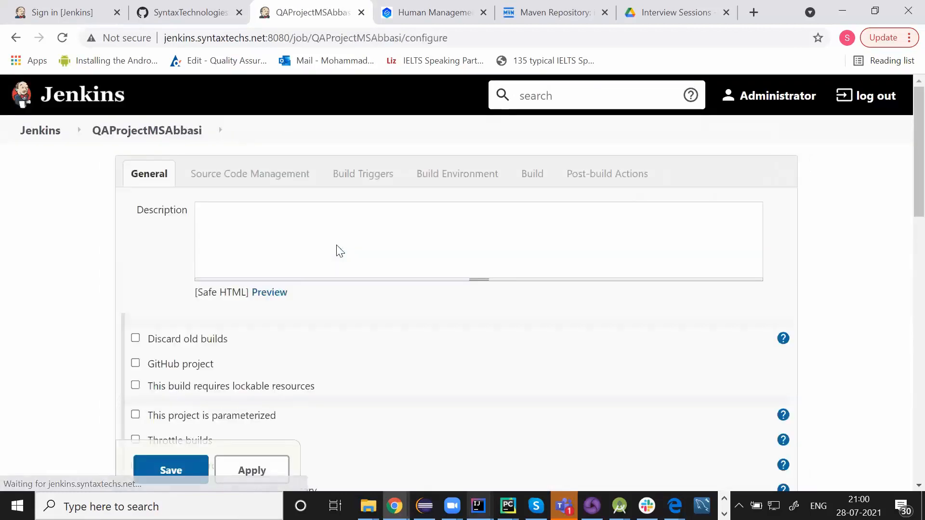
# Describe it as 'This is my QA project' and set Git source to the JenkinsRepo URL
pyautogui.write('This is ')
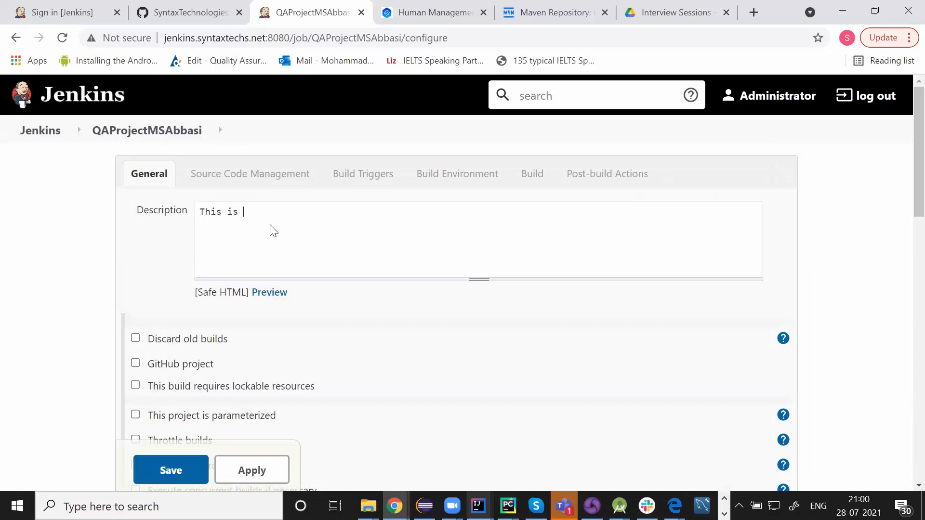
pyautogui.write('my QA project')
pyautogui.scroll(-8, 273, 231)
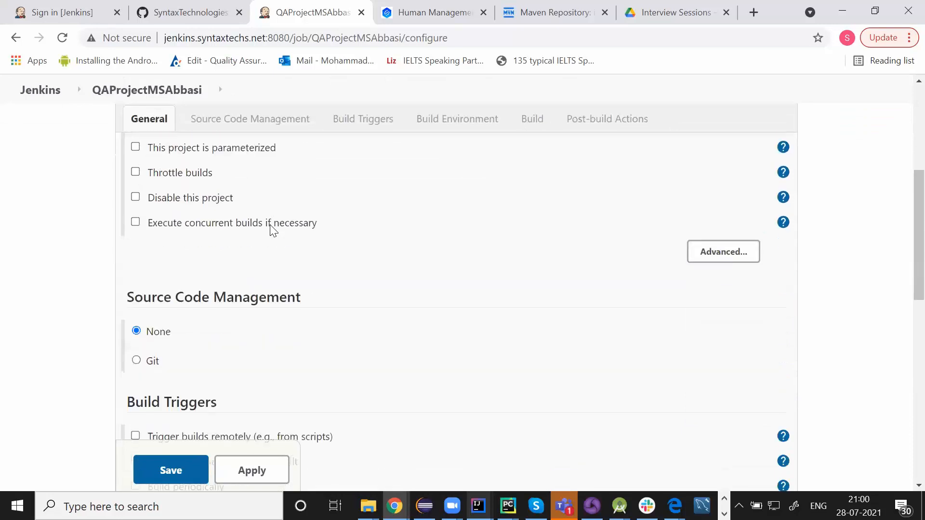
pyautogui.click(136, 249)
pyautogui.click(484, 289)
pyautogui.write('https://github.com/SyntaxTechnologies/JenkinsRepo.git')
pyautogui.click(554, 254)
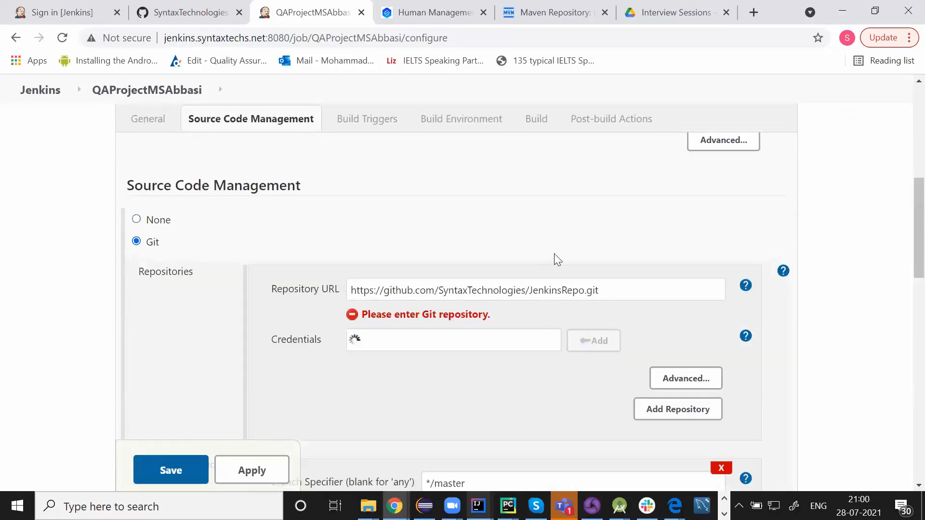
pyautogui.scroll(-3, 555, 255)
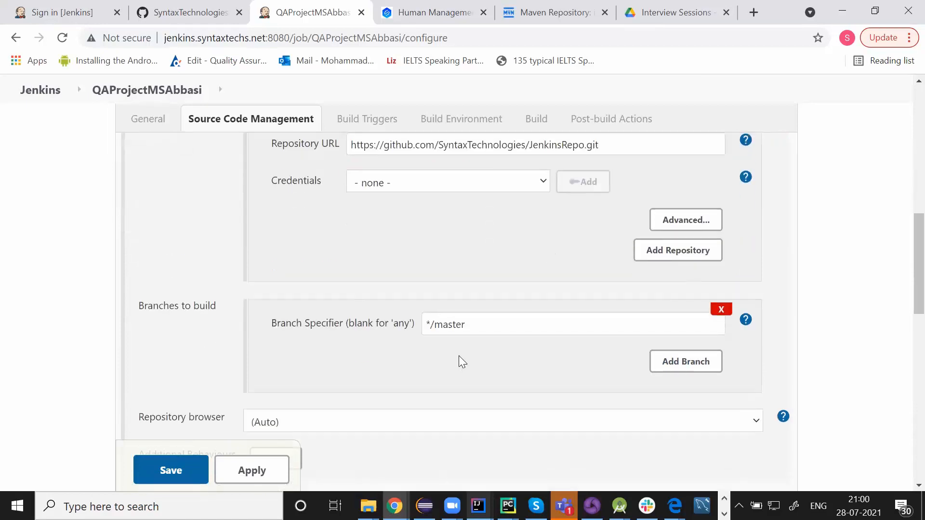
pyautogui.click(184, 16)
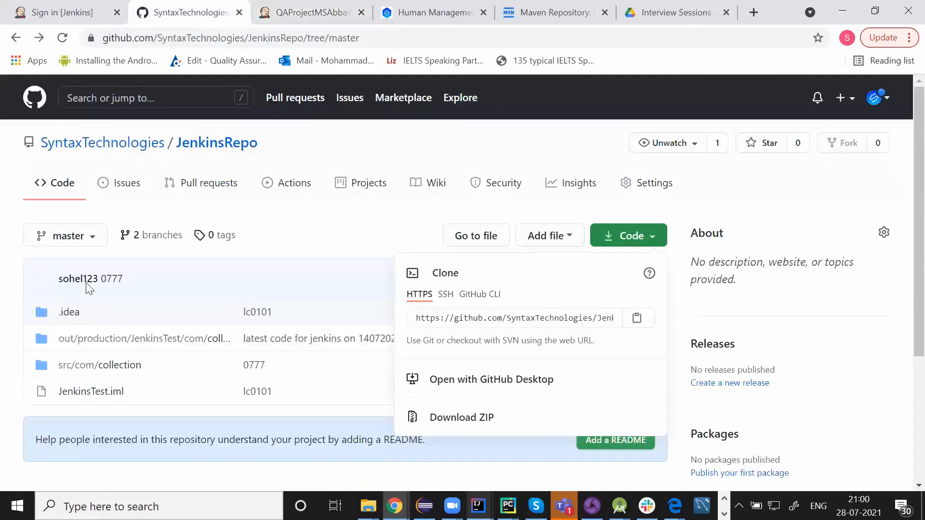
pyautogui.click(329, 9)
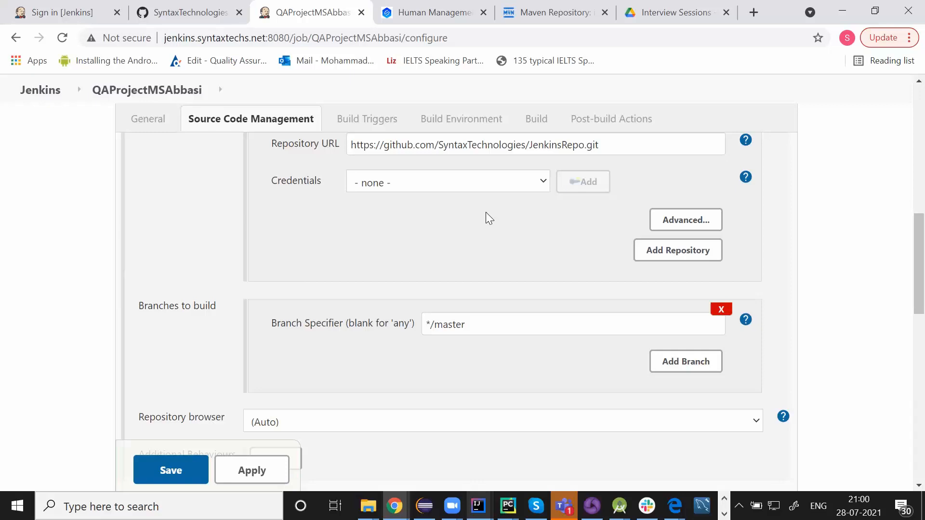
pyautogui.scroll(-6, 486, 214)
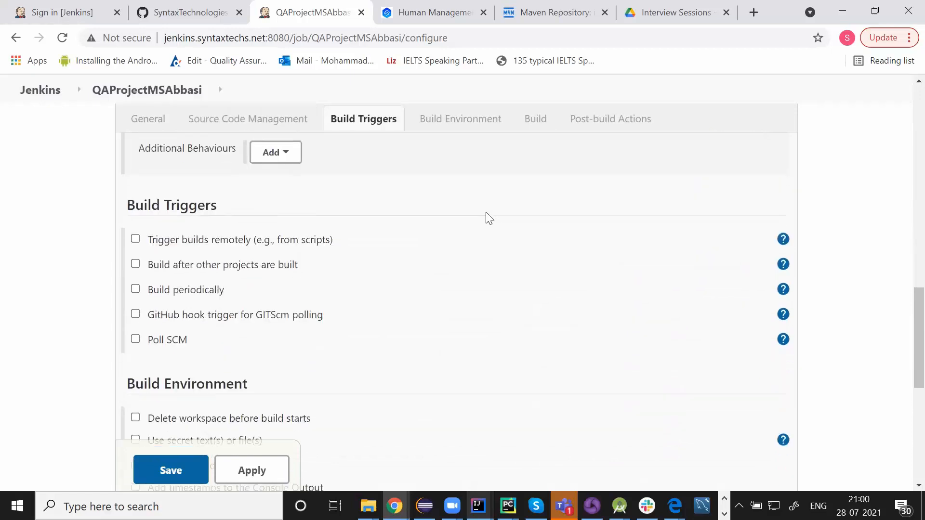
# Enable Poll SCM with the schedule '* * * * *'
pyautogui.click(136, 339)
pyautogui.click(282, 366)
pyautogui.write('*')
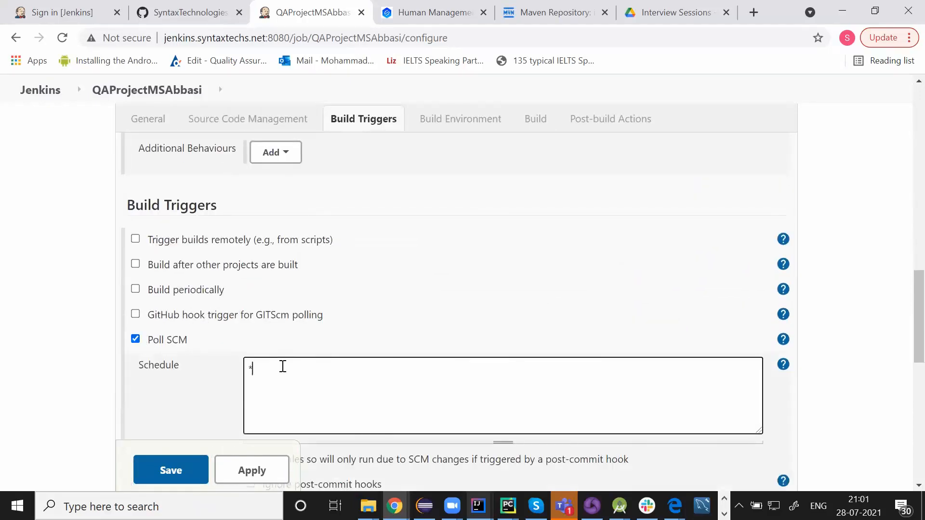
pyautogui.write(' * * * *')
pyautogui.click(401, 310)
pyautogui.scroll(-4, 401, 311)
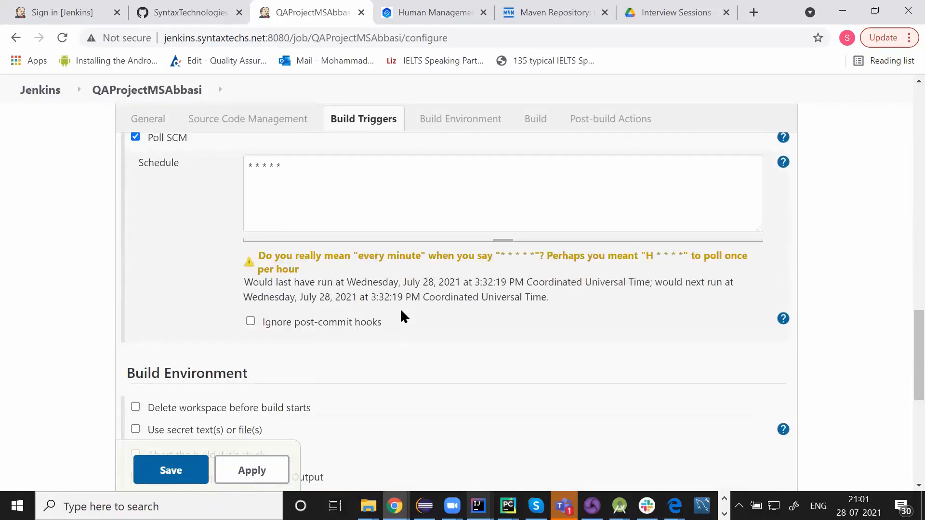
pyautogui.scroll(-4, 401, 310)
pyautogui.scroll(-4, 402, 316)
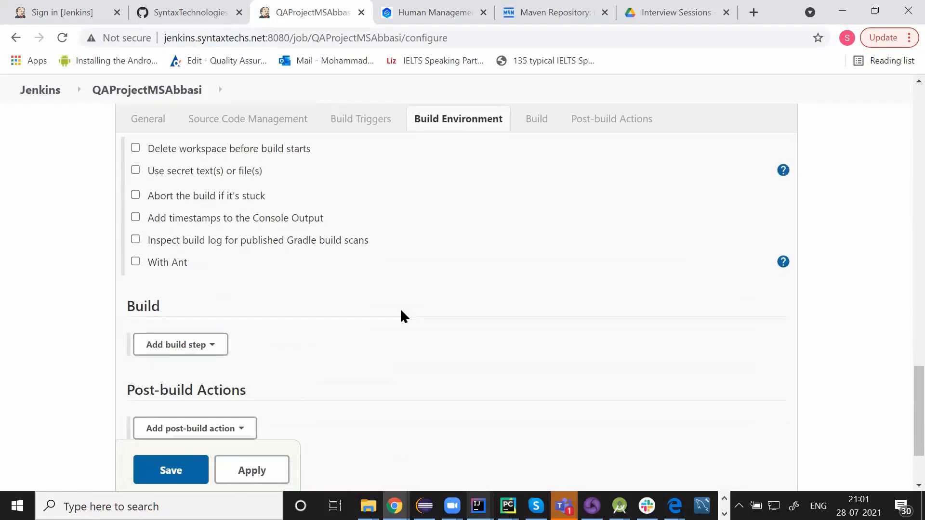
pyautogui.click(190, 241)
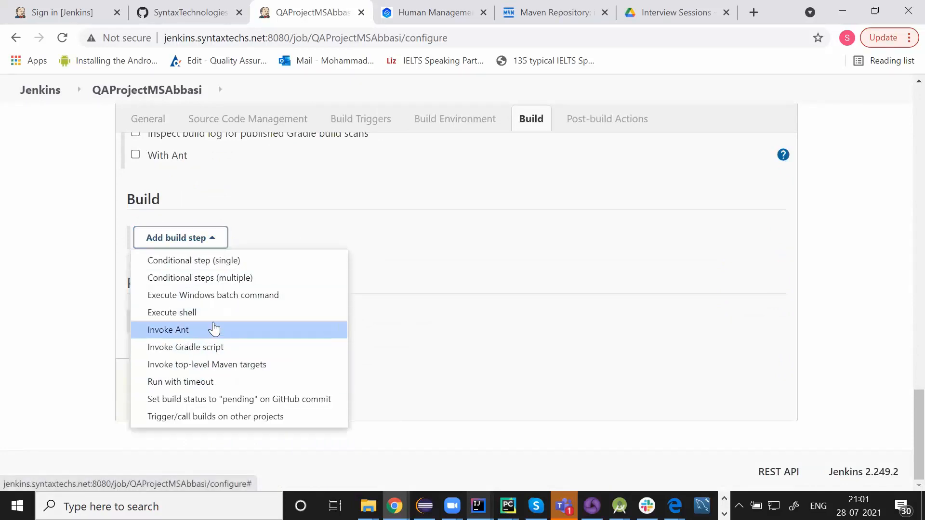
pyautogui.click(419, 271)
# Add an E-mail Notification to one recipient, notifying build breakers too, then apply and save
pyautogui.click(240, 323)
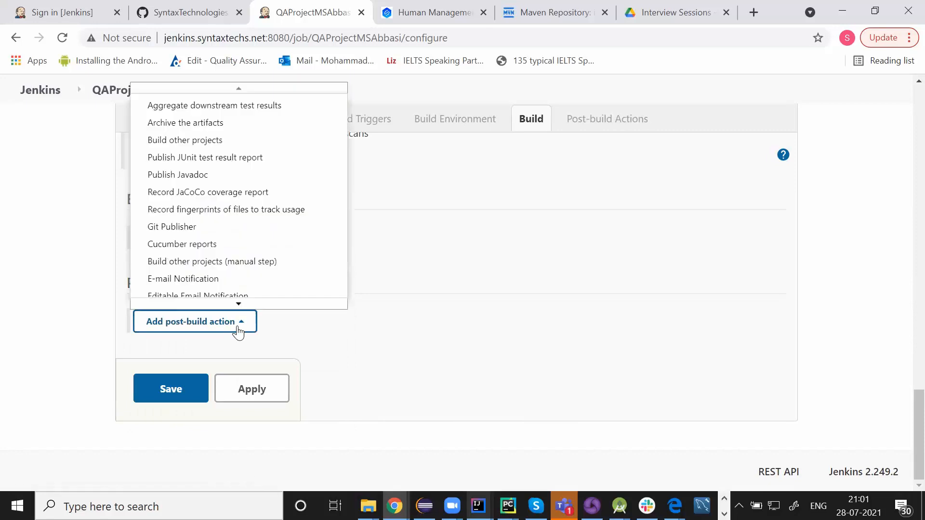
pyautogui.click(219, 271)
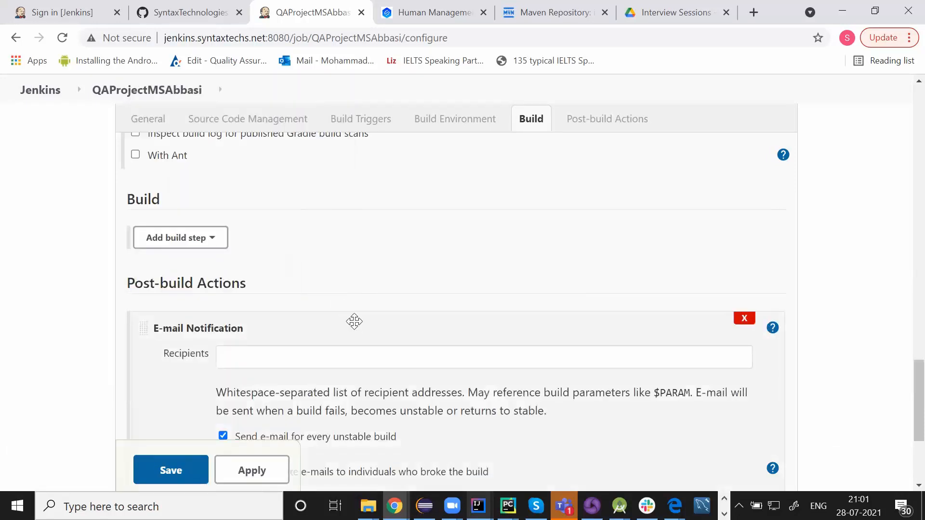
pyautogui.click(357, 366)
pyautogui.scroll(-3, 357, 368)
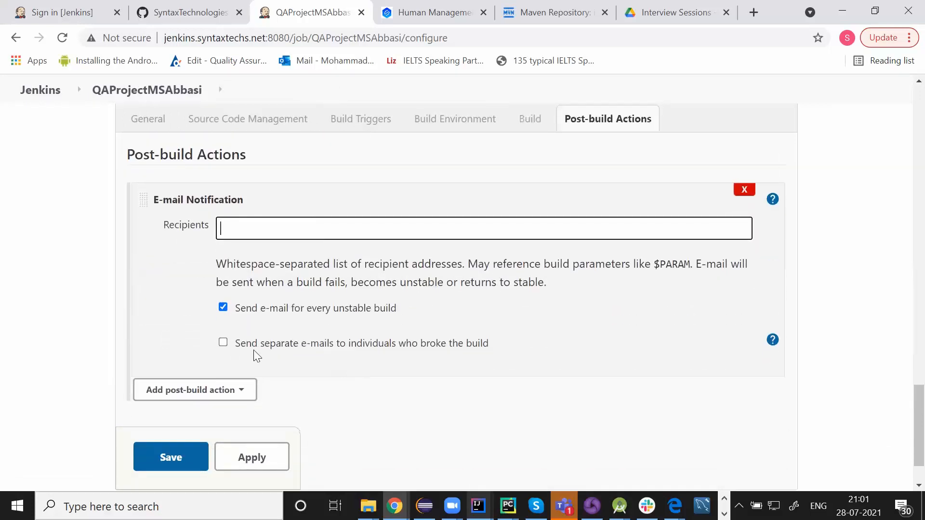
pyautogui.click(223, 343)
pyautogui.click(328, 236)
pyautogui.click(144, 292)
pyautogui.scroll(-2, 406, 429)
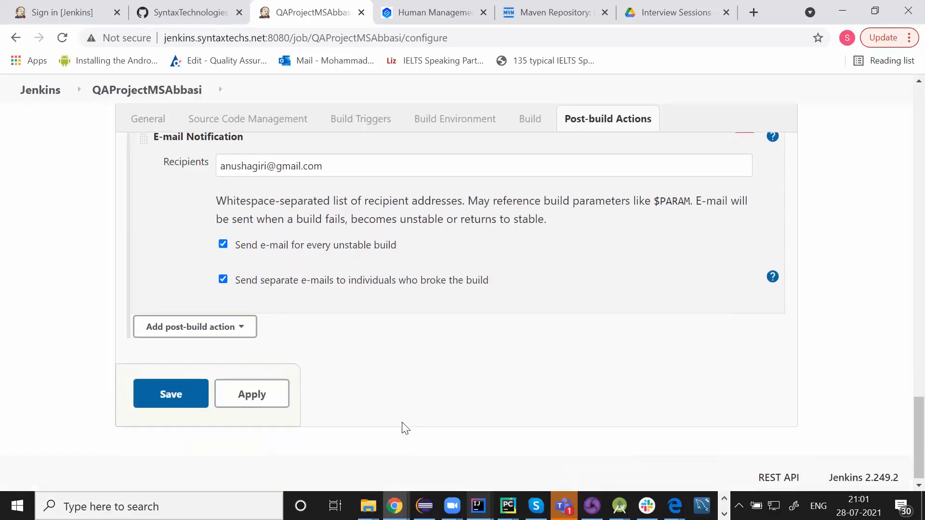
pyautogui.click(256, 390)
pyautogui.click(193, 389)
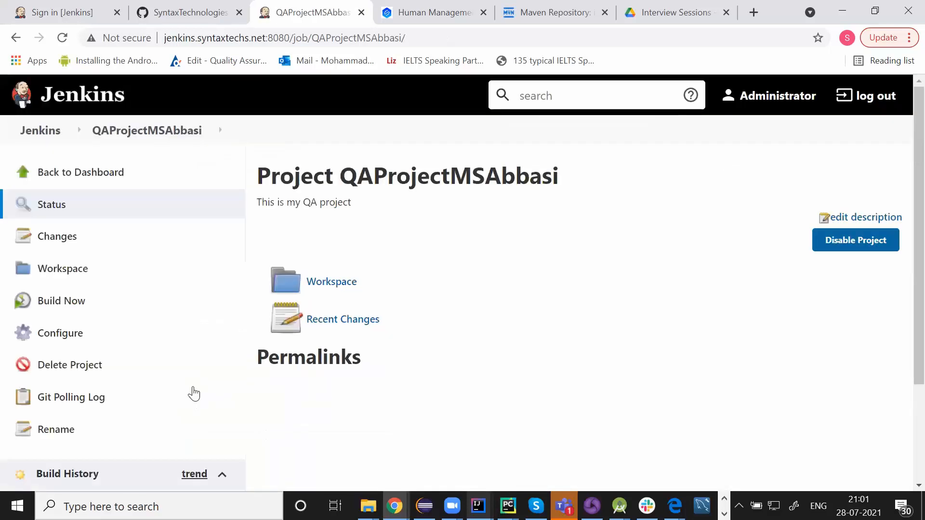
# Leave the QAProjectMSAbbasi project page for the Jenkins dashboard
pyautogui.scroll(-2, 353, 188)
pyautogui.scroll(3, 353, 188)
pyautogui.doubleClick(394, 180)
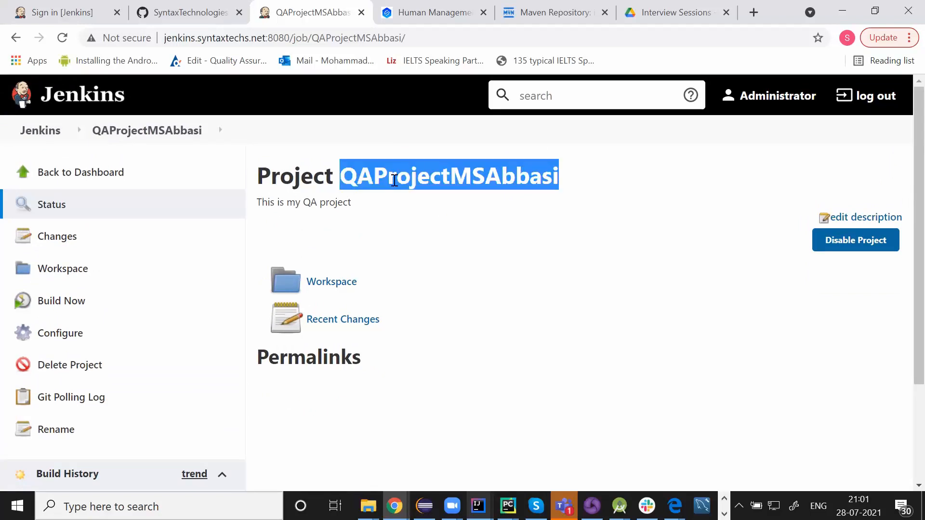
pyautogui.click(478, 176)
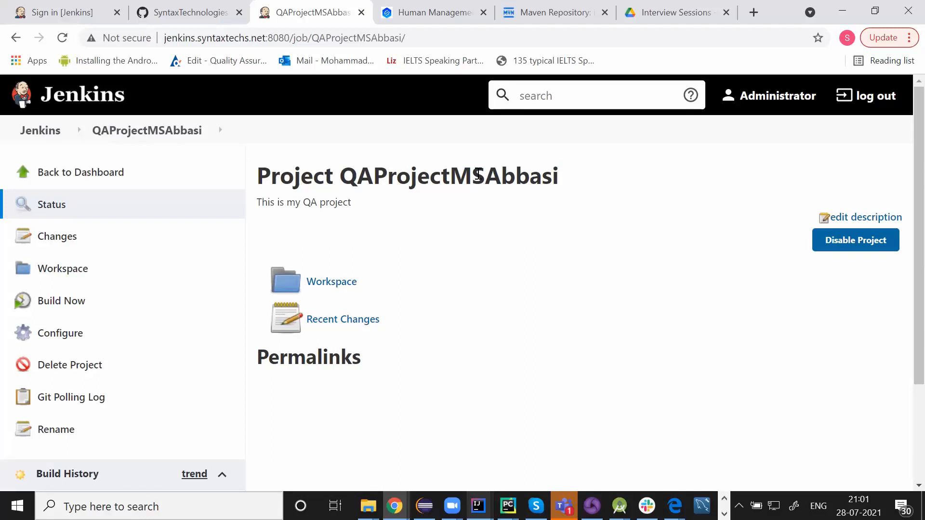
pyautogui.click(42, 133)
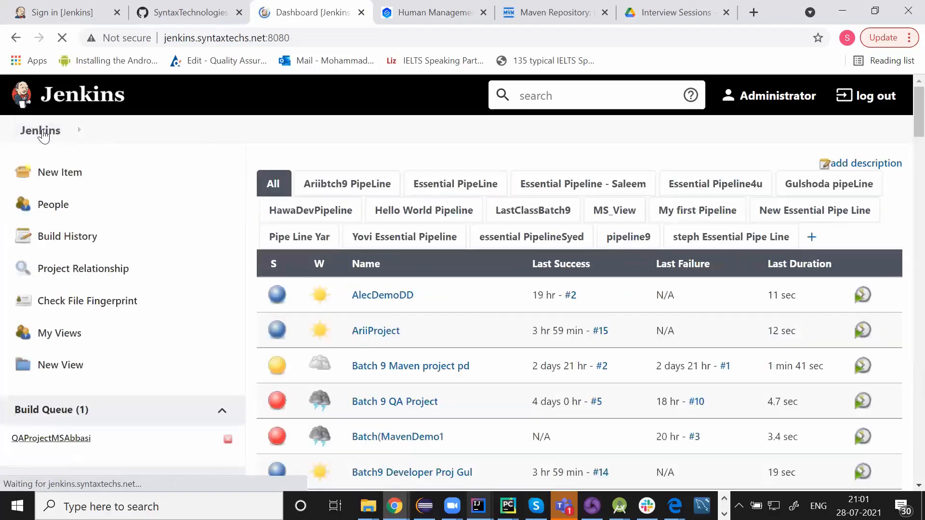
# Create ProductionProjectMSAbbasi copied from helloWorld, described as 'This is my production envrionment'
pyautogui.click(89, 183)
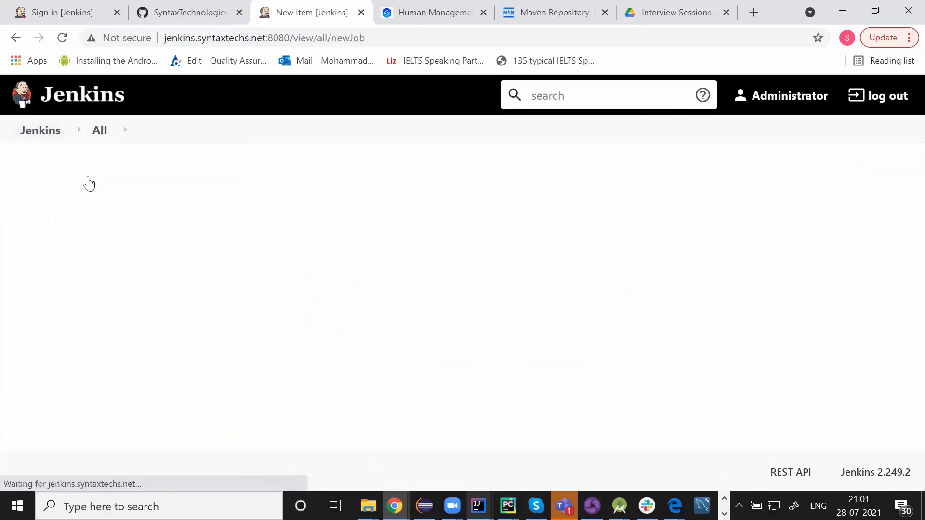
pyautogui.write('Prod')
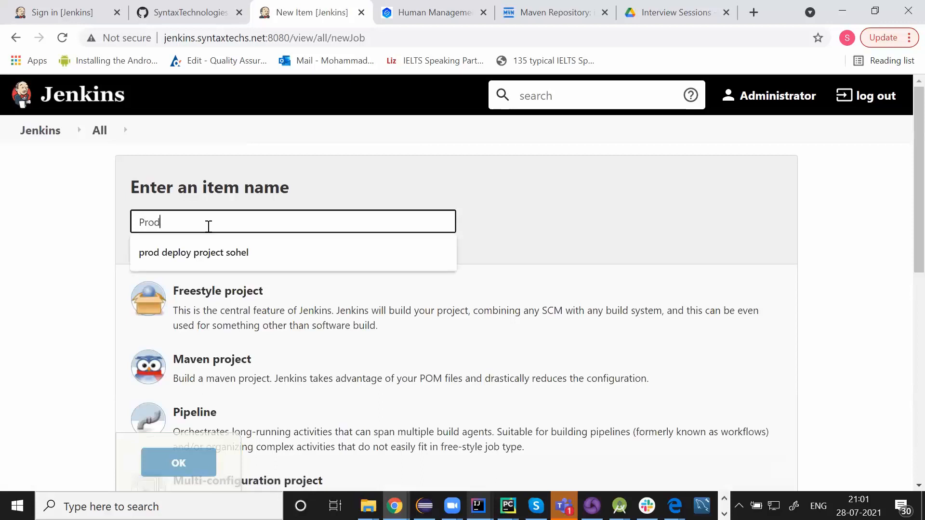
pyautogui.write('uct')
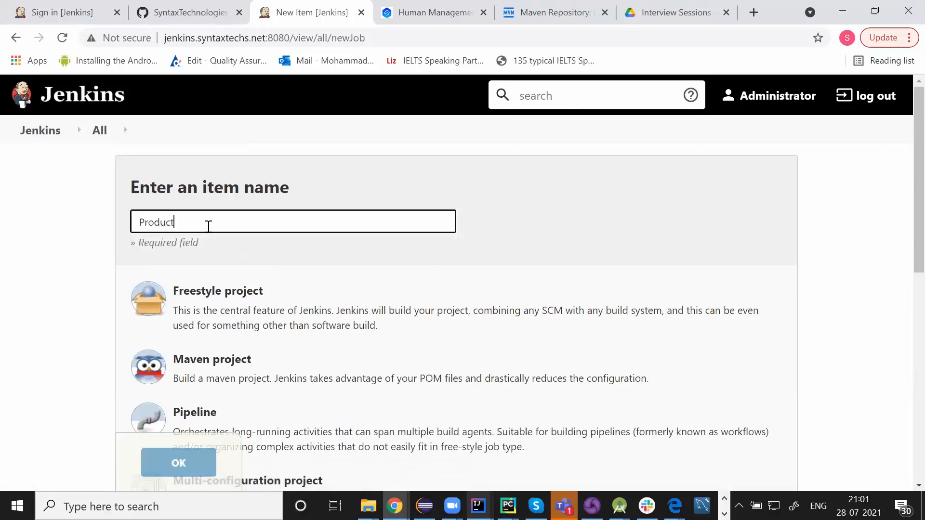
pyautogui.write('ionProjectMSAbbasi')
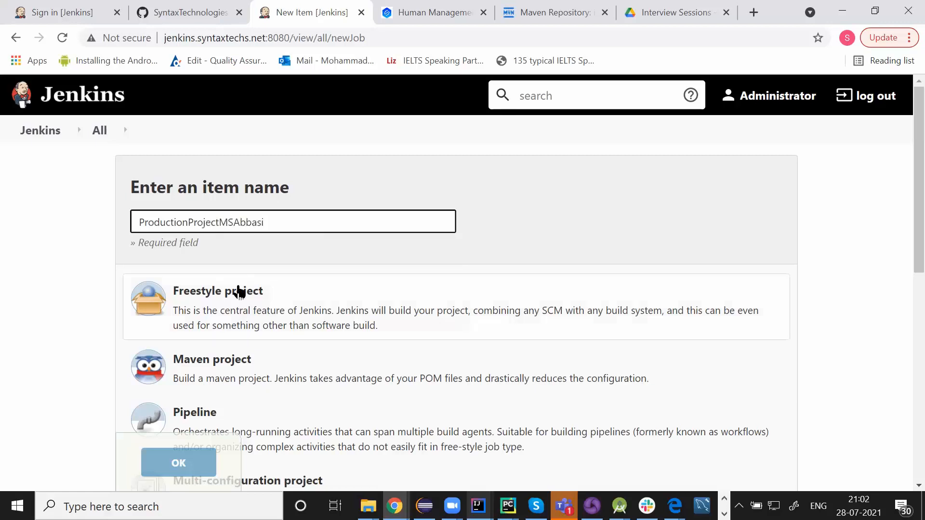
pyautogui.click(245, 304)
pyautogui.scroll(-4, 247, 313)
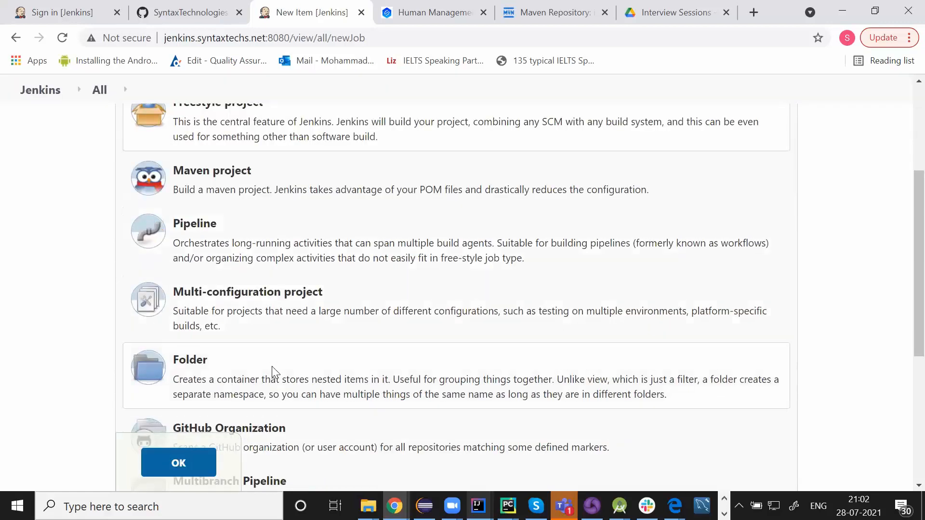
pyautogui.scroll(-5, 272, 366)
pyautogui.write('ello')
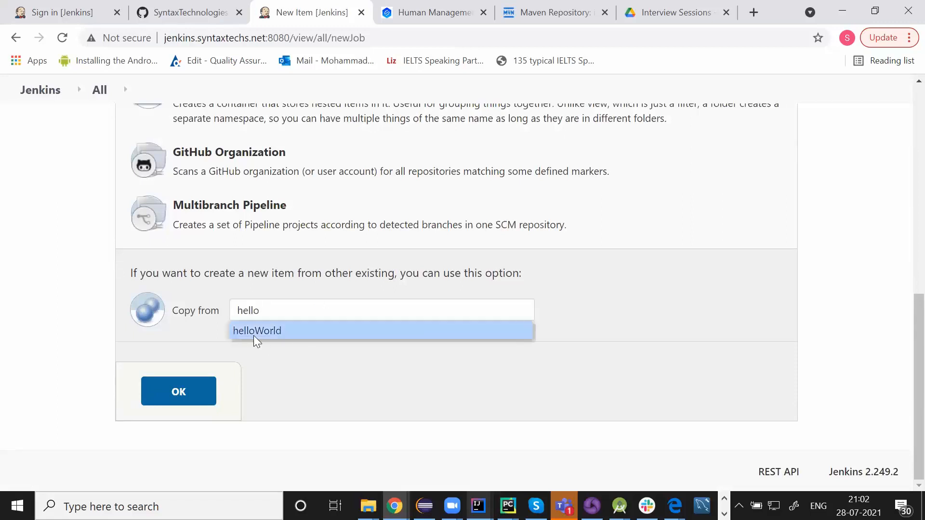
pyautogui.click(253, 332)
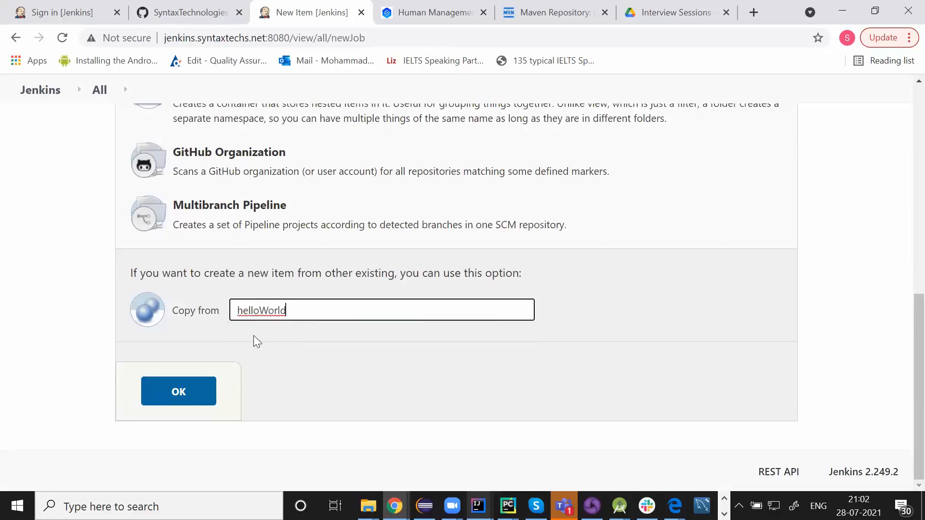
pyautogui.click(180, 390)
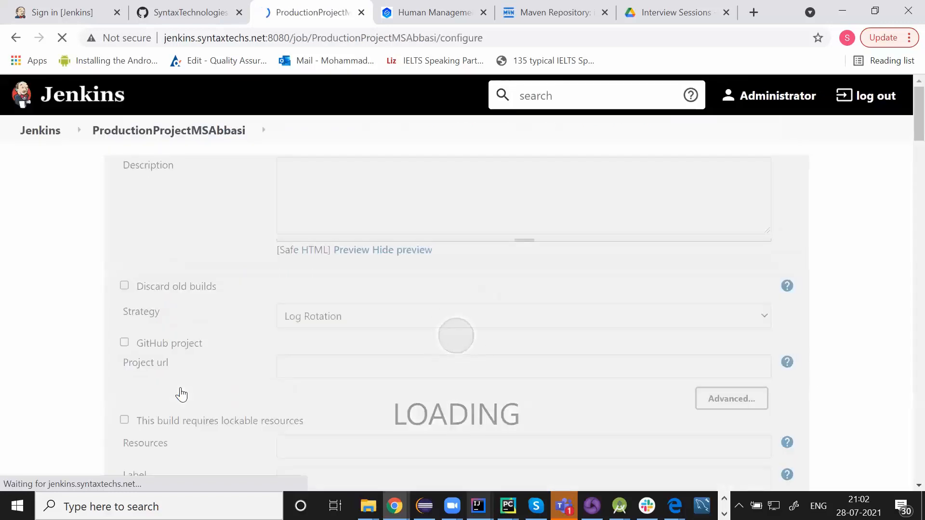
pyautogui.click(300, 227)
pyautogui.write('This is my production ')
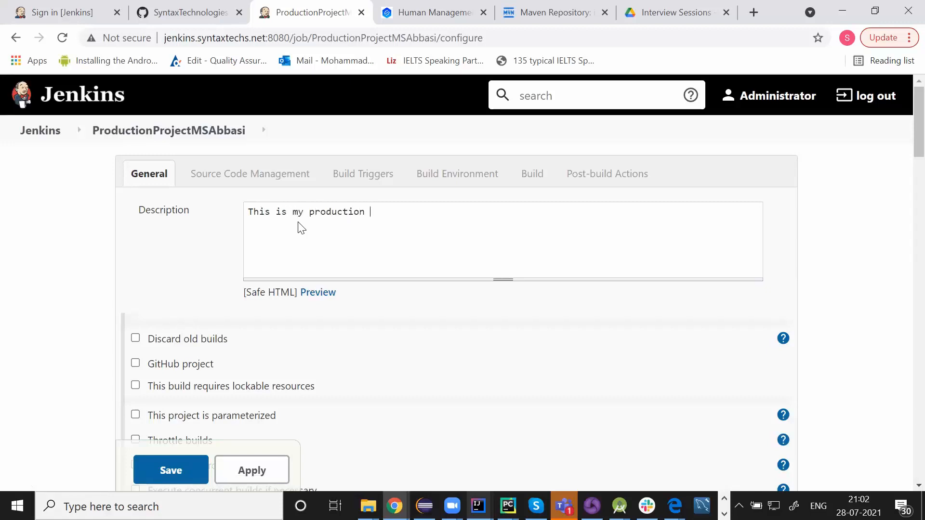
pyautogui.write('envrionment.')
# Delete the first e-mail notification recipient, leaving one, then apply and save the production job
pyautogui.scroll(-5, 183, 284)
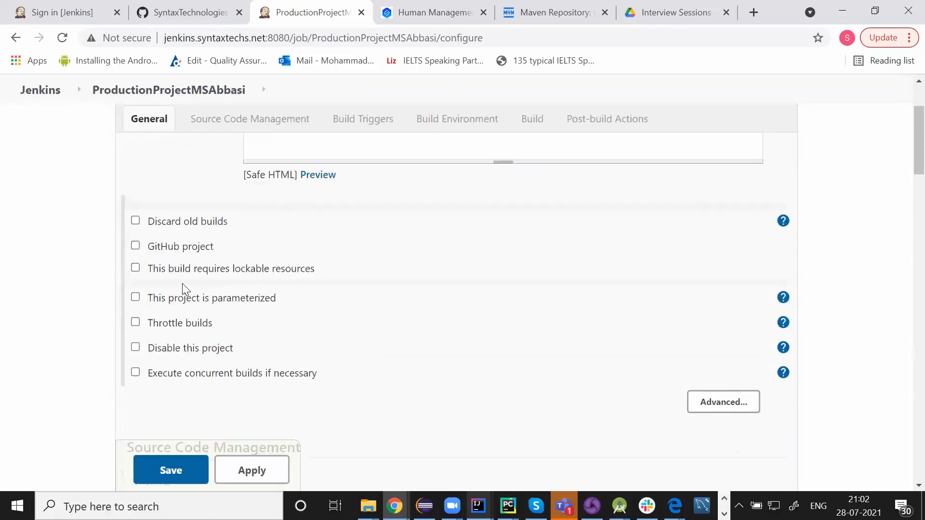
pyautogui.scroll(-1, 341, 299)
pyautogui.scroll(-4, 413, 322)
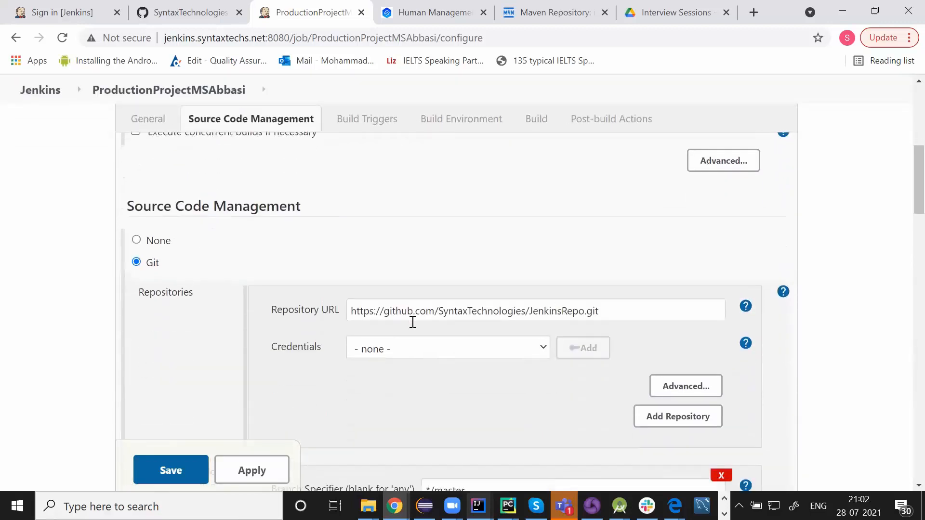
pyautogui.scroll(-7, 412, 322)
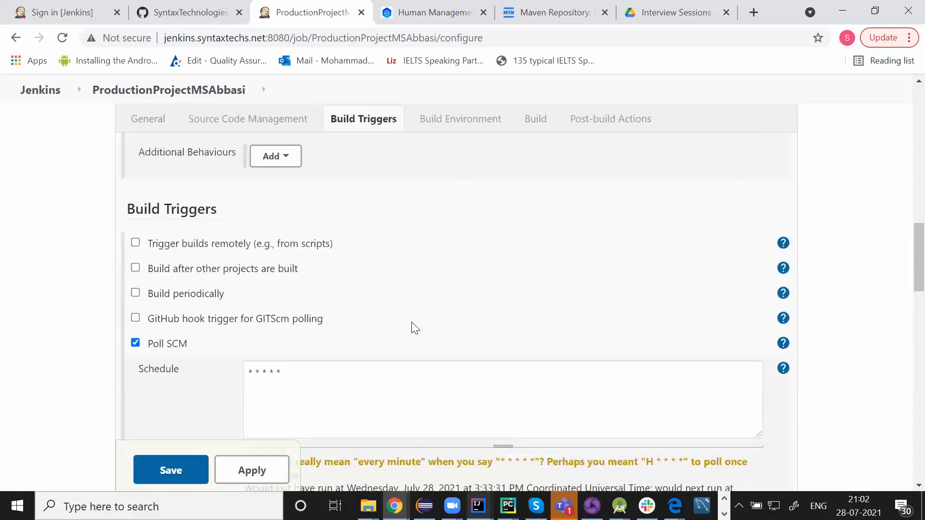
pyautogui.scroll(-11, 327, 310)
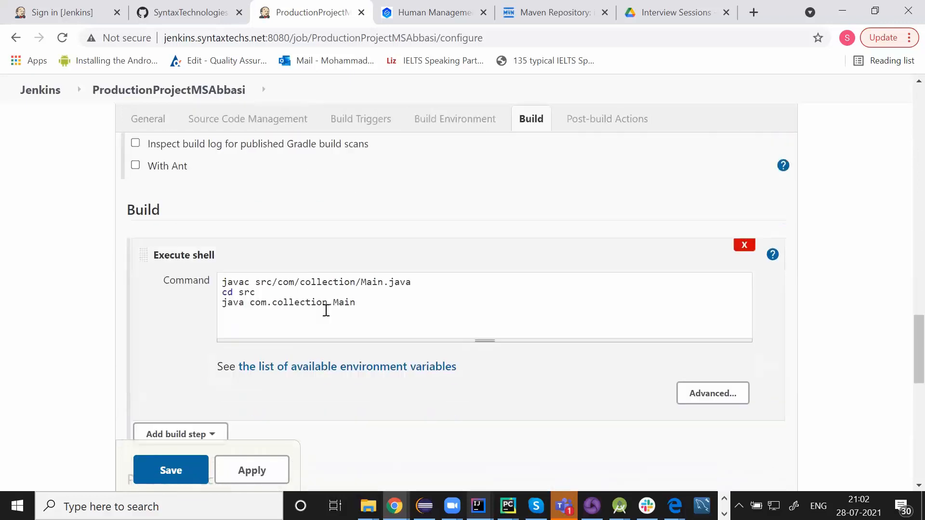
pyautogui.moveTo(223, 275); pyautogui.dragTo(384, 294)
pyautogui.scroll(-6, 338, 265)
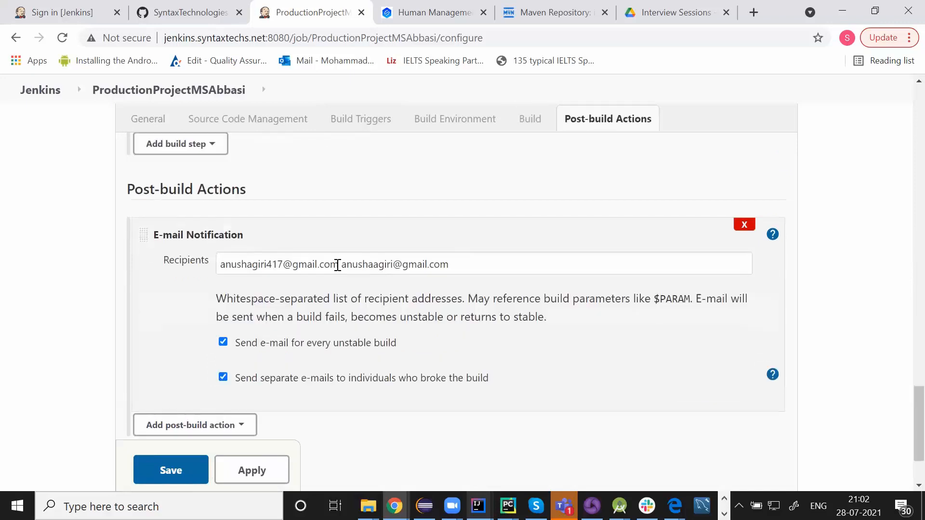
pyautogui.moveTo(340, 265); pyautogui.dragTo(219, 264)
pyautogui.press('Delete')
pyautogui.press('Delete')
pyautogui.click(155, 347)
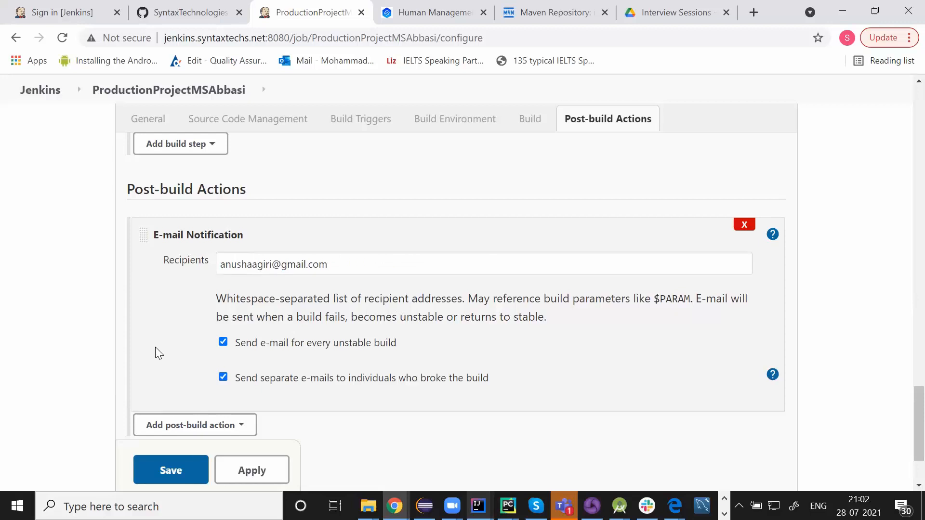
pyautogui.scroll(-2, 155, 347)
pyautogui.click(243, 403)
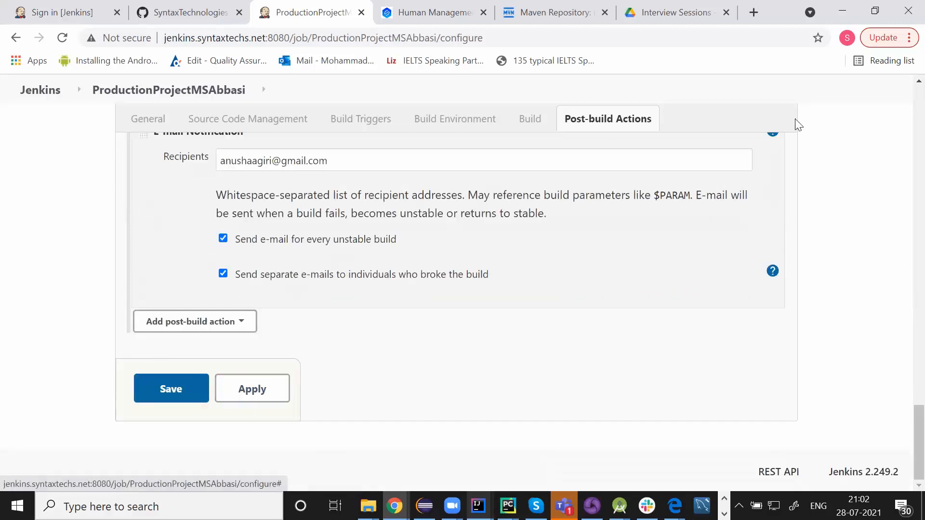
pyautogui.click(167, 395)
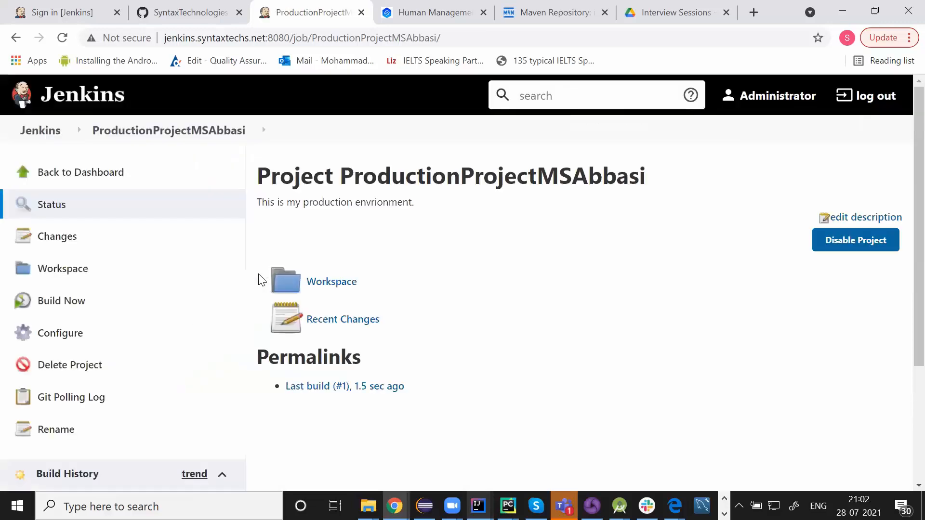
# Find QAProjectMSAbbasi through the search box and open its configuration
pyautogui.click(52, 136)
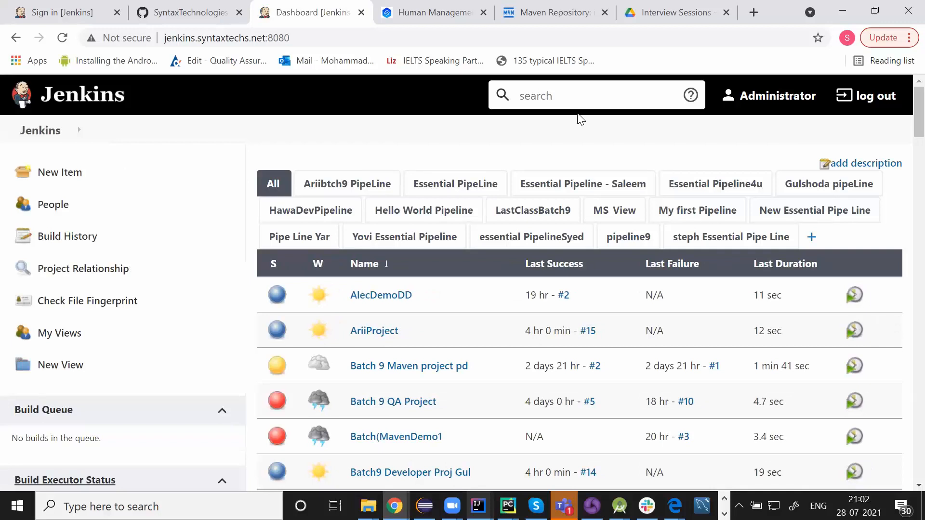
pyautogui.click(536, 94)
pyautogui.write('QA')
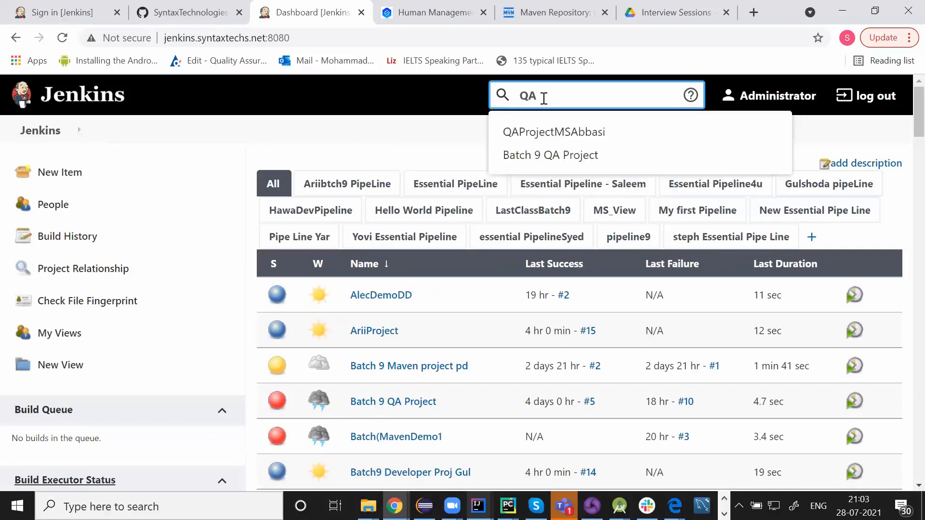
pyautogui.click(543, 129)
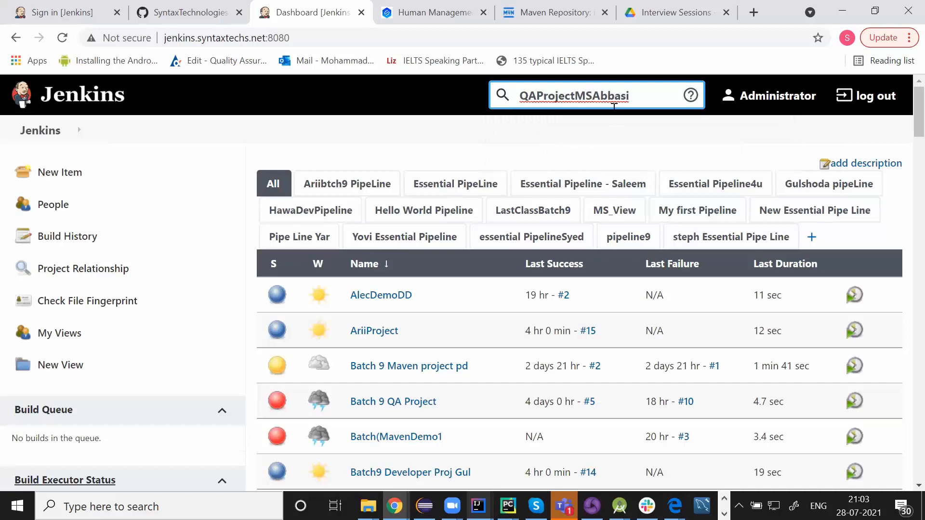
pyautogui.press('Return')
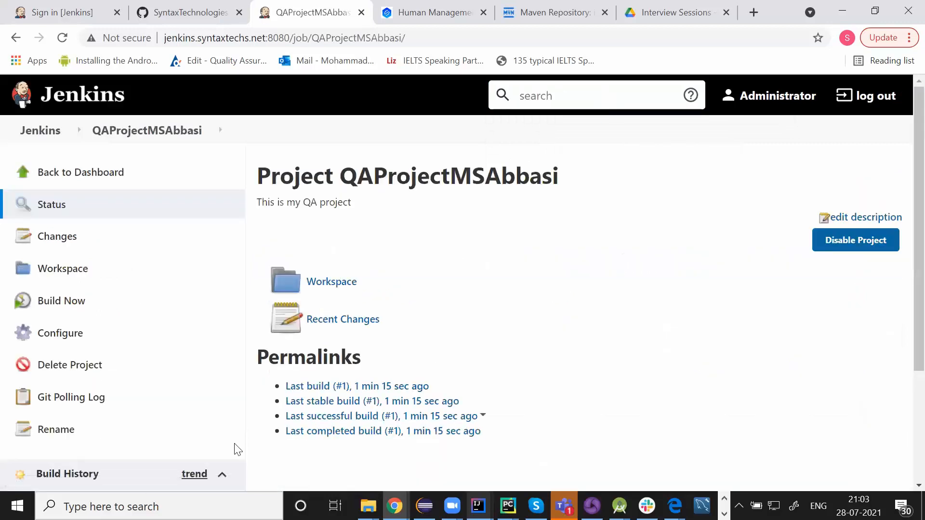
pyautogui.click(76, 338)
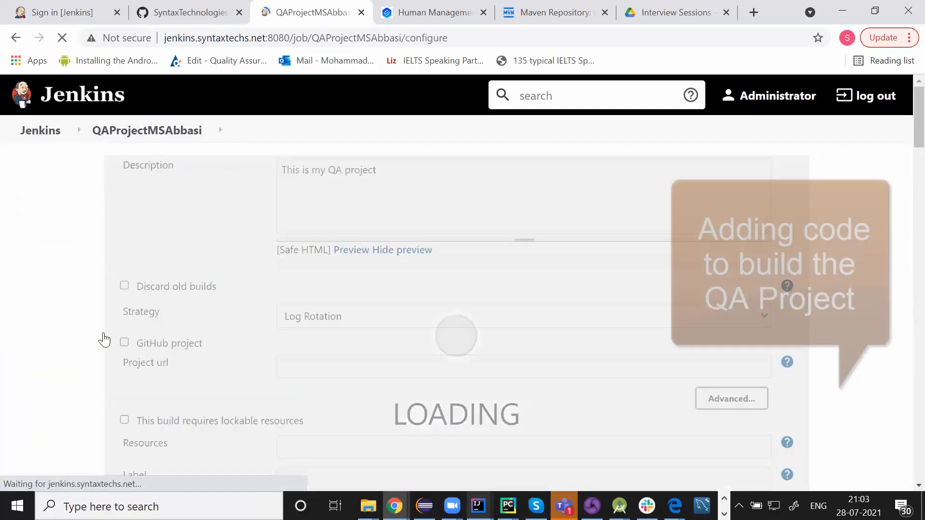
# Add an Execute shell build step with the pasted commands that compile and run com.collection.Main
pyautogui.scroll(-3, 279, 354)
pyautogui.scroll(-14, 279, 355)
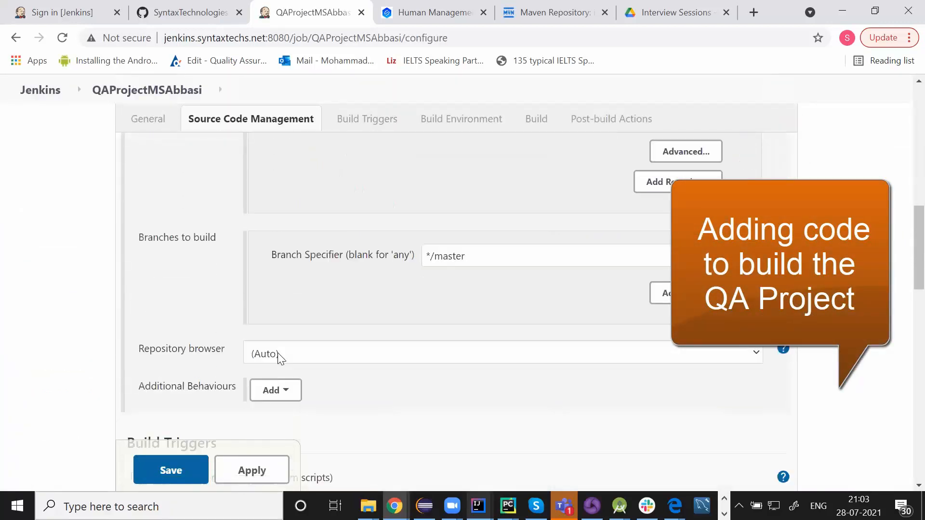
pyautogui.scroll(-10, 279, 359)
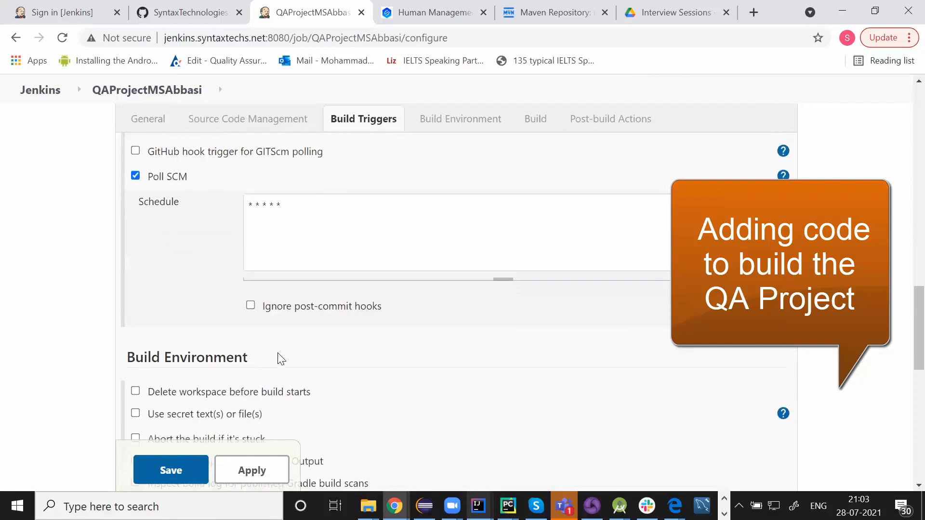
pyautogui.scroll(-1, 279, 357)
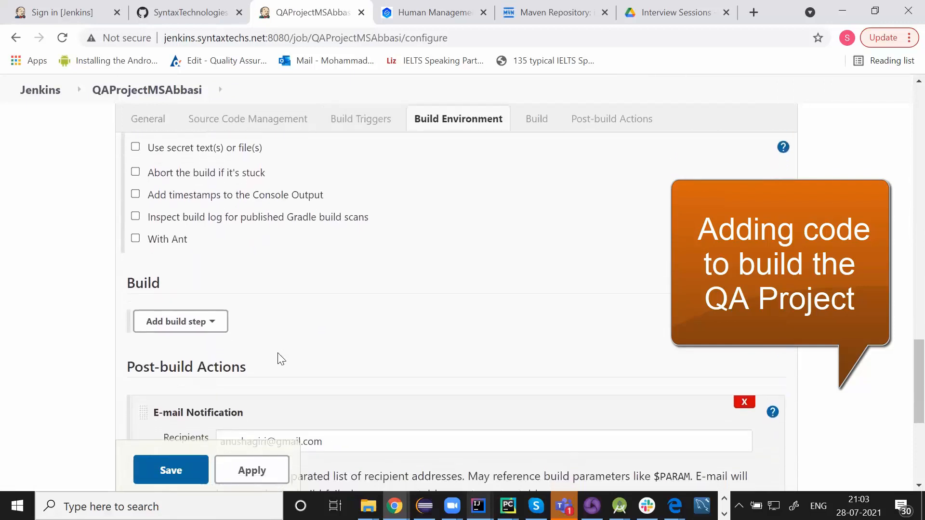
pyautogui.click(197, 320)
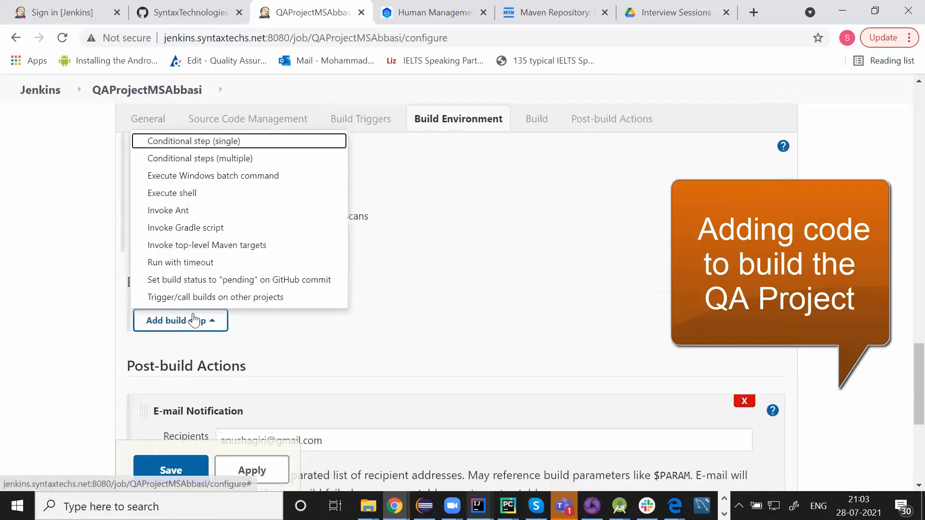
pyautogui.click(206, 194)
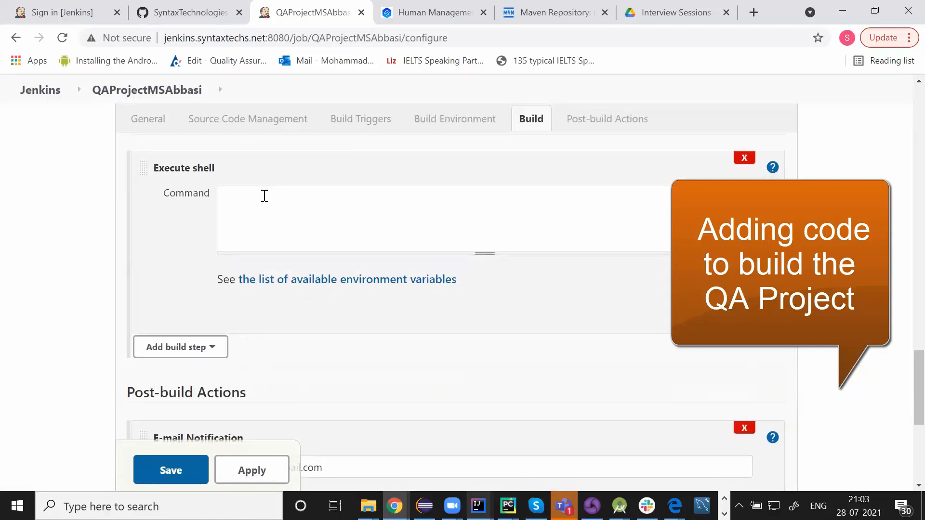
pyautogui.click(265, 195)
pyautogui.write('javac src/com/collection/Main.java cd src java com.collection.Main')
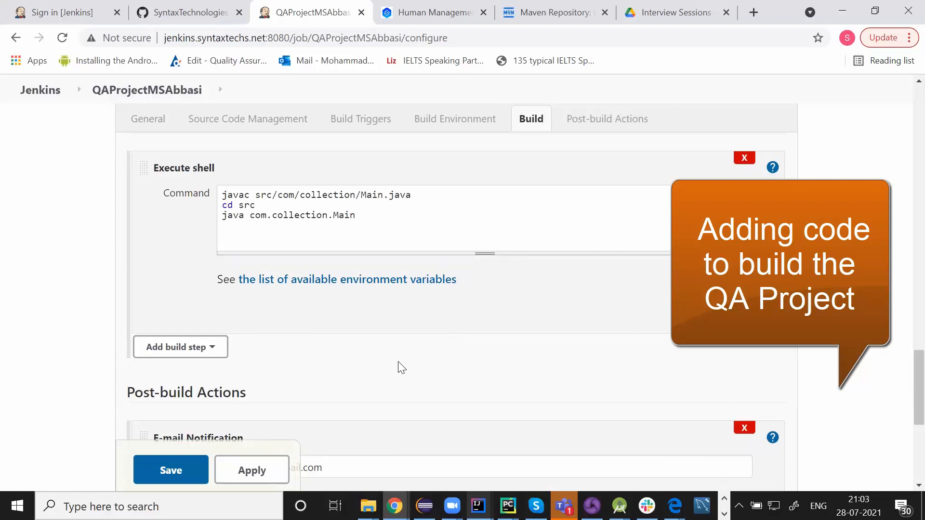
# Correct the notification recipient address, then apply and save the QA job
pyautogui.scroll(-5, 398, 368)
pyautogui.click(252, 205)
pyautogui.write('a')
pyautogui.click(56, 260)
pyautogui.scroll(-1, 56, 259)
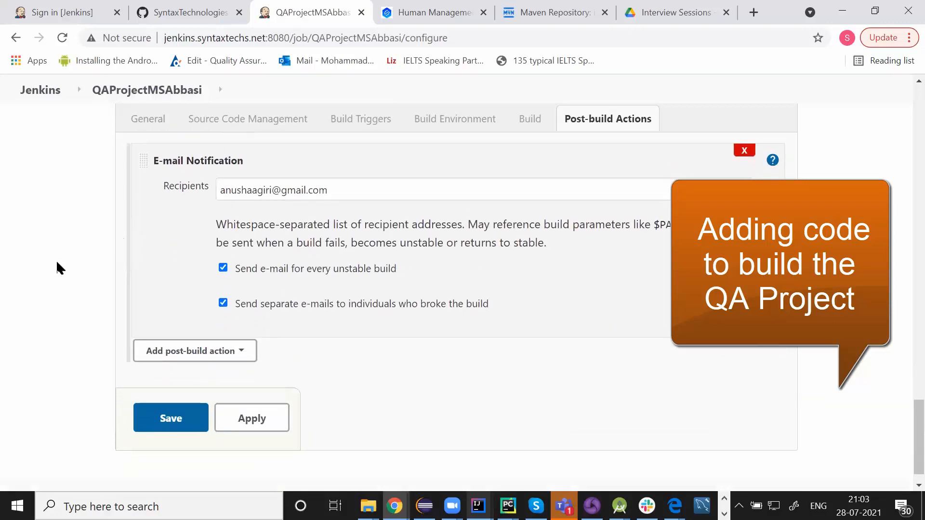
pyautogui.click(251, 388)
pyautogui.click(162, 389)
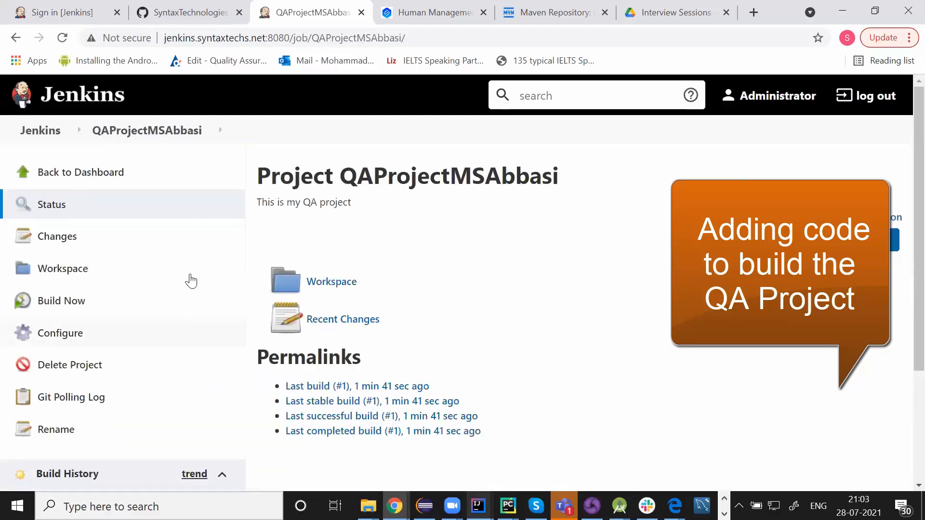
# From the dashboard, start a new view of type Build Pipeline View
pyautogui.click(42, 138)
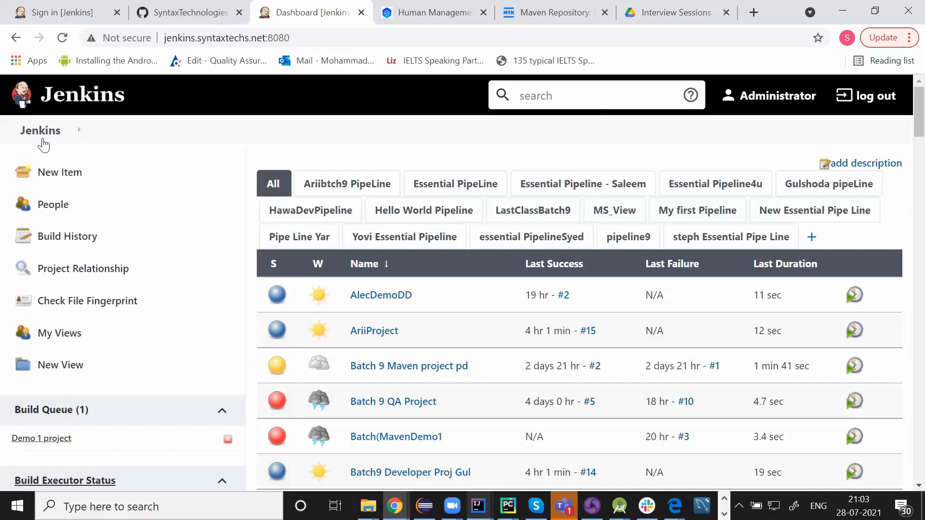
pyautogui.scroll(-2, 136, 347)
pyautogui.scroll(2, 136, 347)
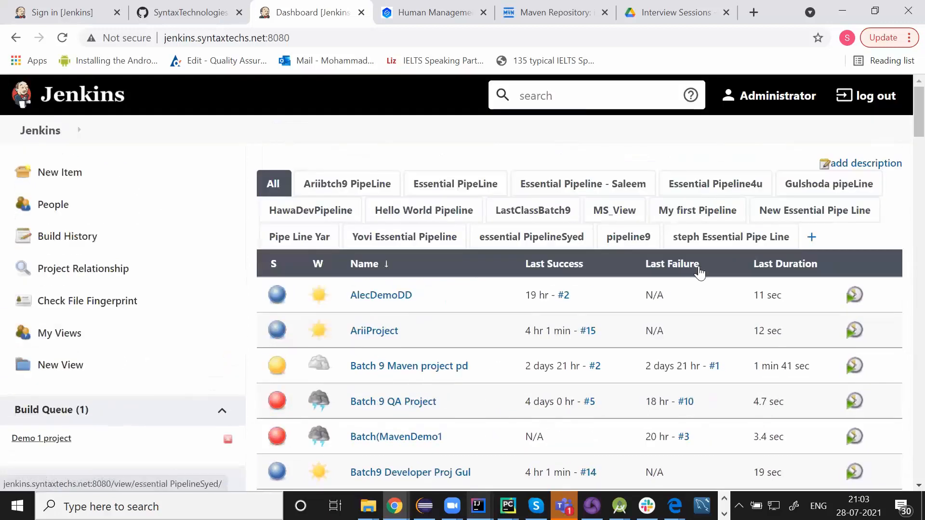
pyautogui.click(812, 239)
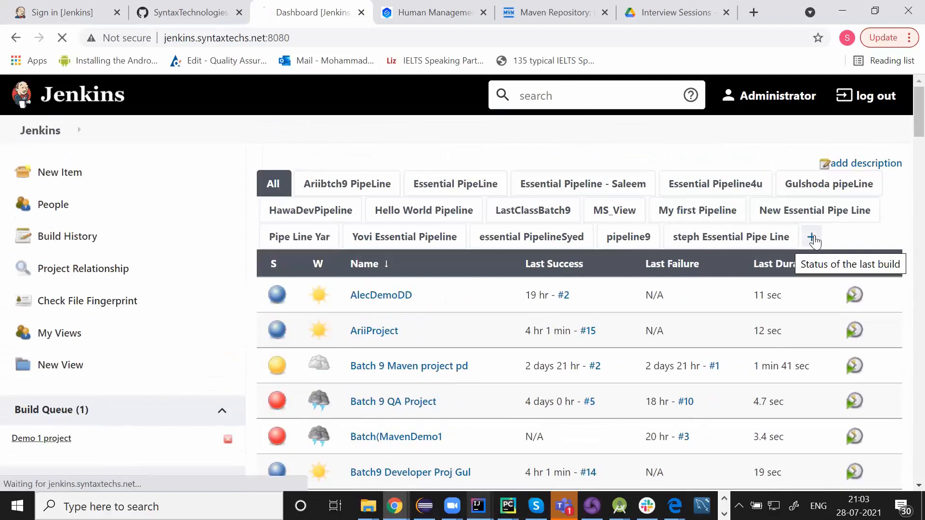
pyautogui.click(267, 194)
# Name the view MSAbbasiLatestPipeLine and create it
pyautogui.click(397, 176)
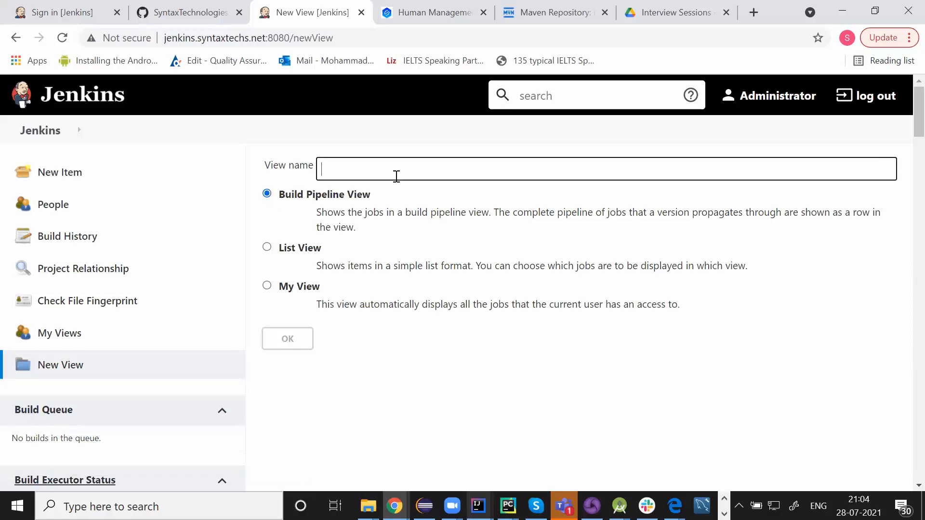
pyautogui.write('My')
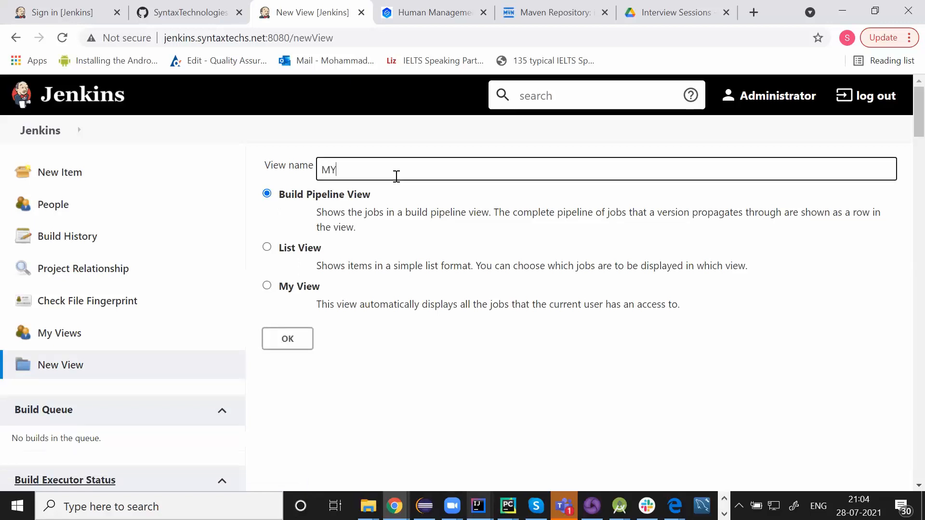
pyautogui.write('LatestPipeLine')
pyautogui.click(339, 171)
pyautogui.press('BackSpace')
pyautogui.write('SAbbasi')
pyautogui.click(286, 346)
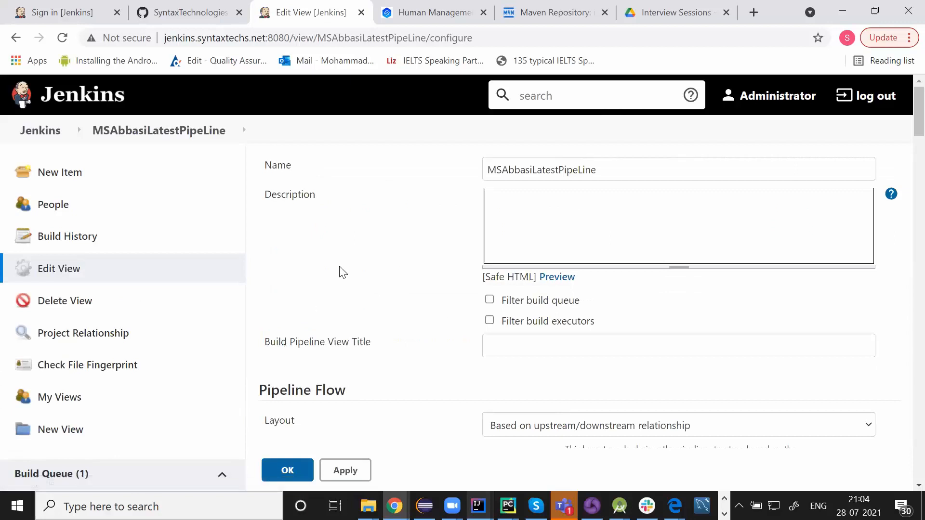
# Enter the view description 'This is my pipeline.'
pyautogui.scroll(-5, 340, 274)
pyautogui.scroll(5, 341, 273)
pyautogui.press('BackSpace')
pyautogui.press('BackSpace')
pyautogui.press('BackSpace')
pyautogui.press('BackSpace')
pyautogui.write('his i sm')
pyautogui.press('BackSpace')
pyautogui.press('BackSpace')
pyautogui.write('s my pipeline')
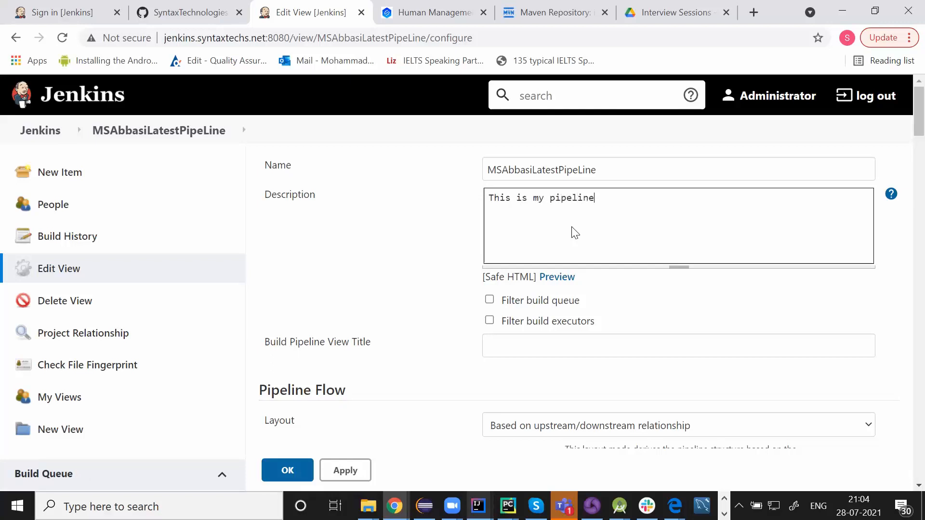
pyautogui.write('.')
# Select DevelopmentProjectMSAbbasi as the pipeline's initial job
pyautogui.scroll(-1, 426, 267)
pyautogui.scroll(-3, 426, 268)
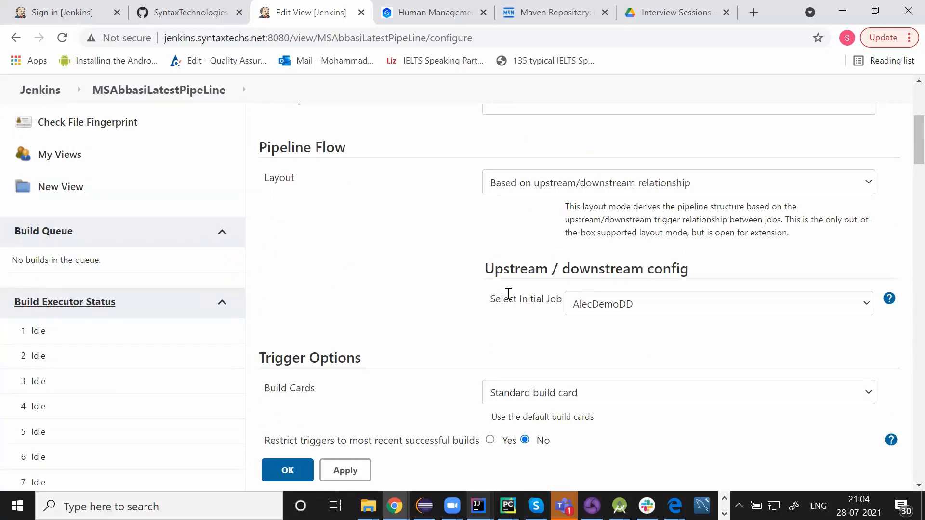
pyautogui.moveTo(498, 302); pyautogui.dragTo(557, 301)
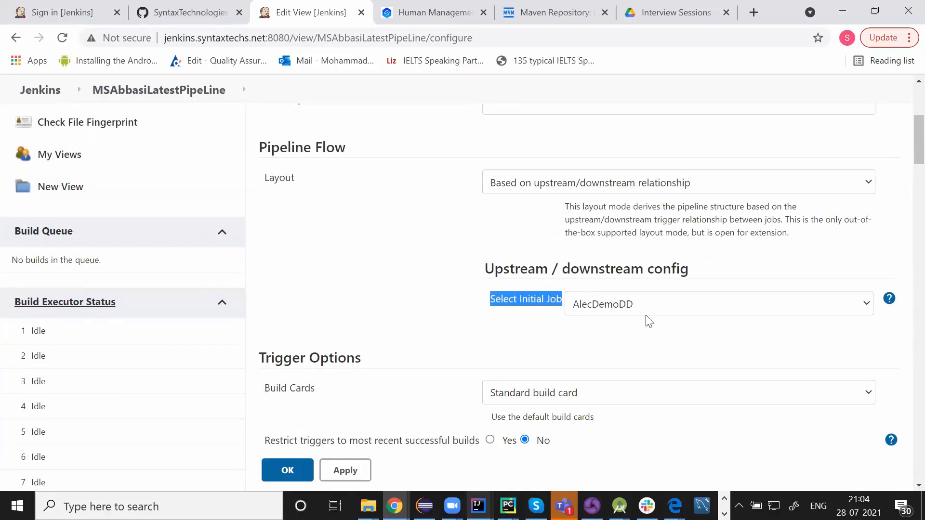
pyautogui.click(664, 314)
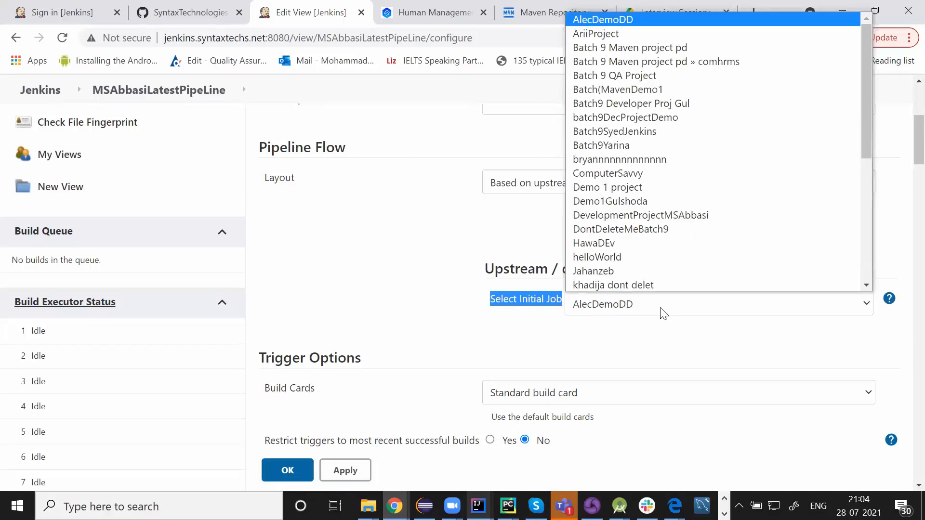
pyautogui.scroll(1, 662, 314)
pyautogui.click(634, 362)
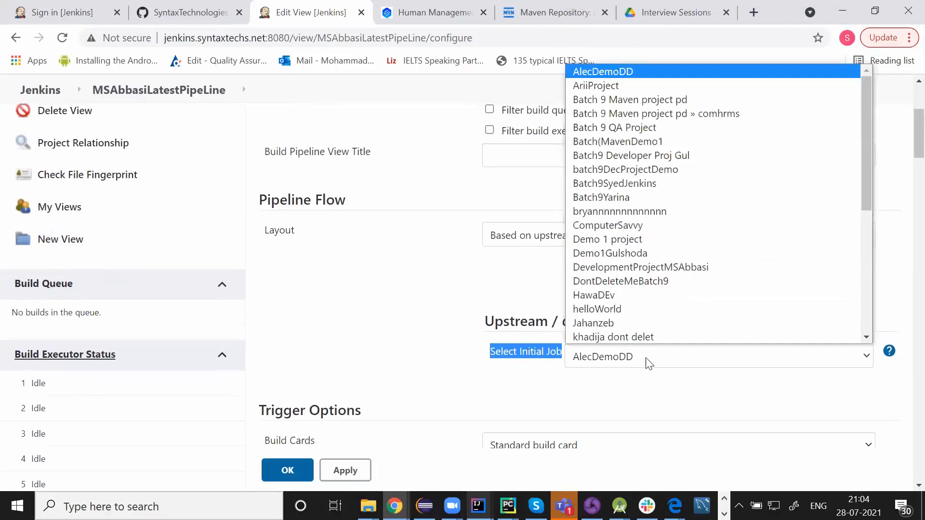
pyautogui.click(648, 362)
pyautogui.click(646, 362)
pyautogui.press('Down')
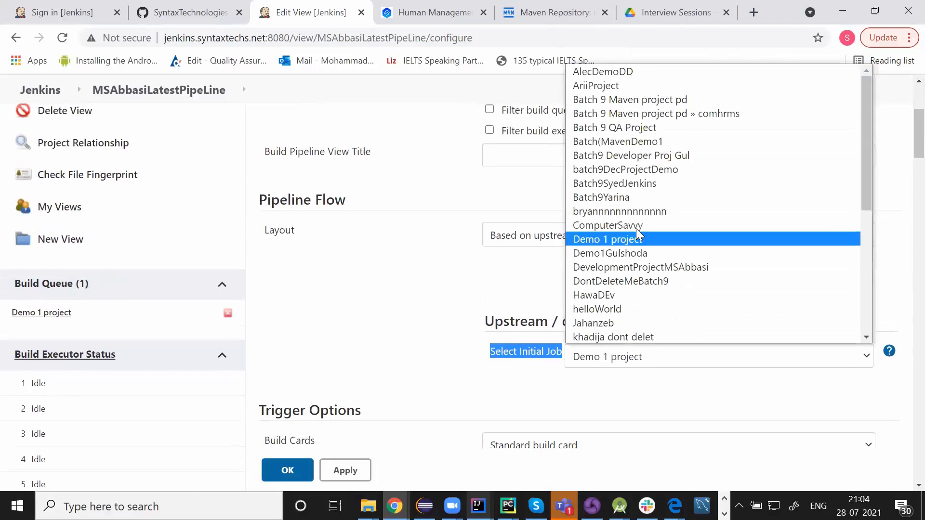
pyautogui.press('Down')
pyautogui.press('Down')
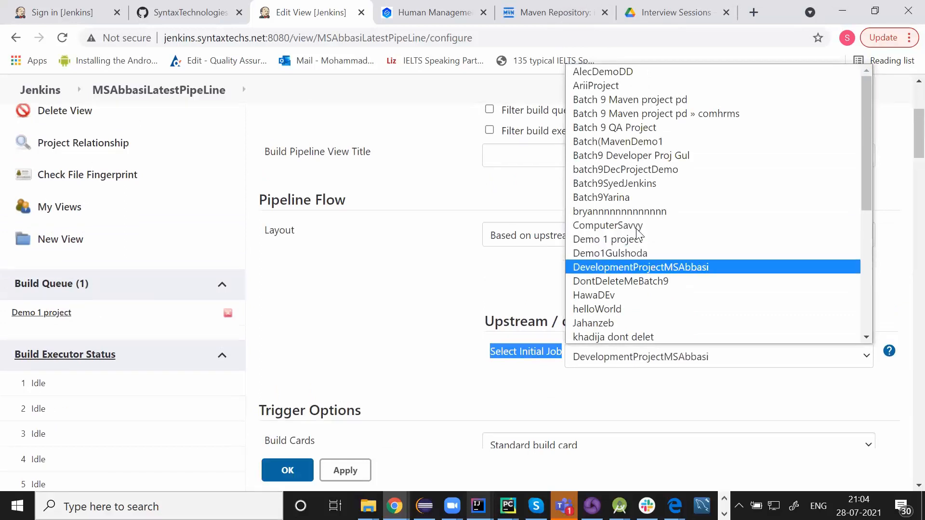
pyautogui.press('Return')
pyautogui.click(441, 328)
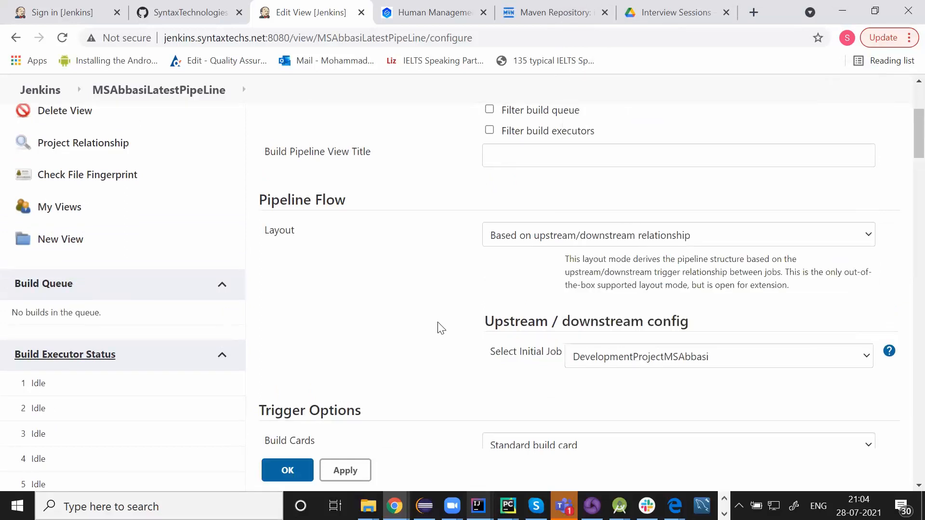
# Change the view's refresh frequency from 3 to 1 second
pyautogui.scroll(-2, 441, 327)
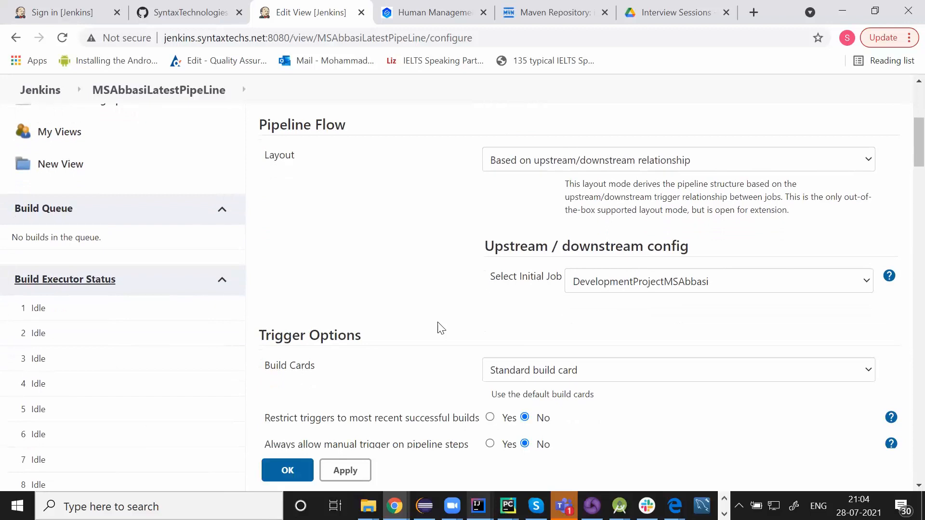
pyautogui.scroll(-1, 440, 327)
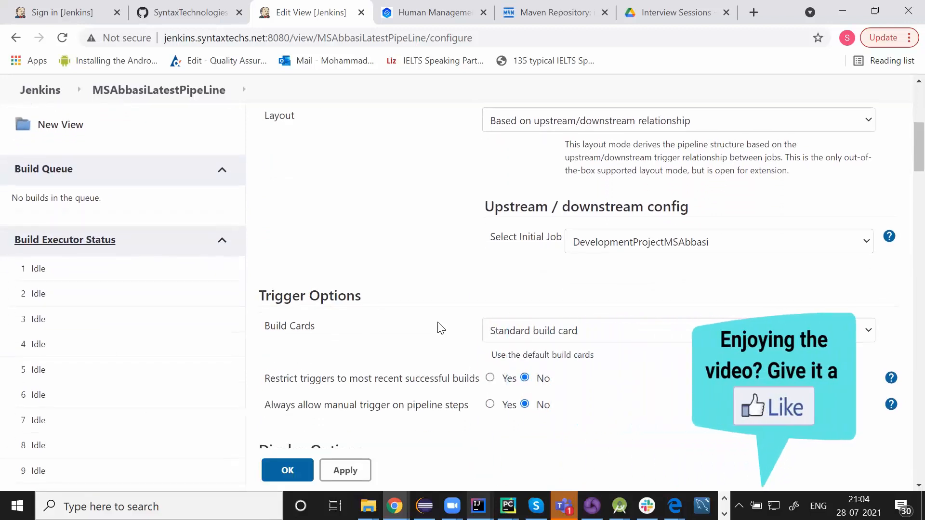
pyautogui.scroll(-1, 440, 328)
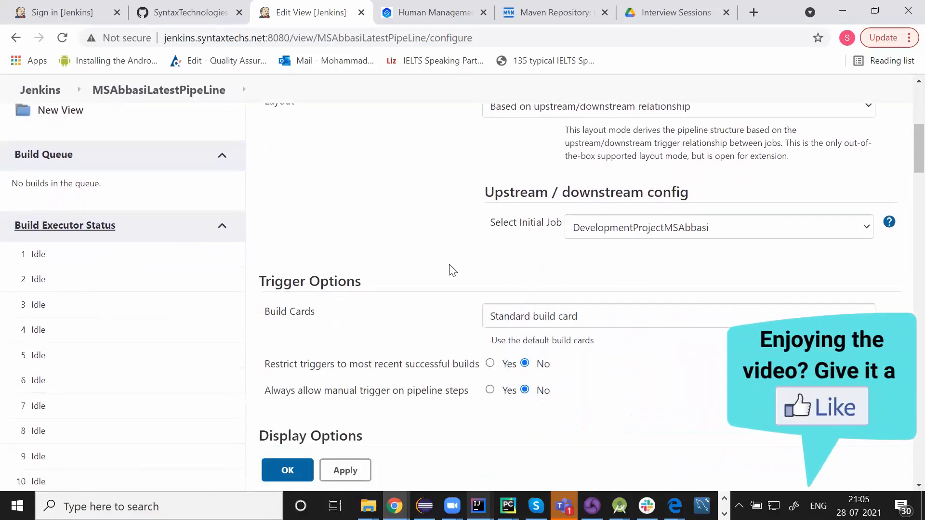
pyautogui.scroll(-2, 450, 267)
pyautogui.scroll(-5, 450, 267)
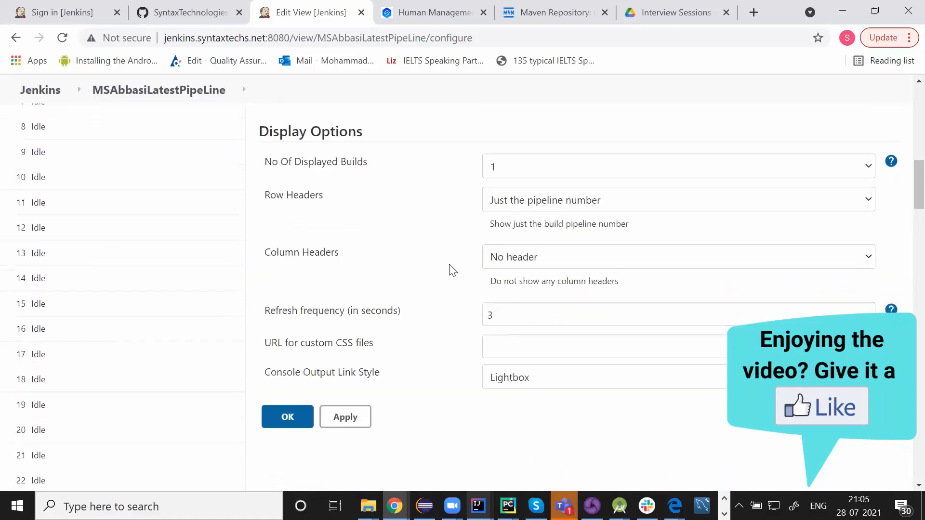
pyautogui.click(512, 297)
pyautogui.press('BackSpace')
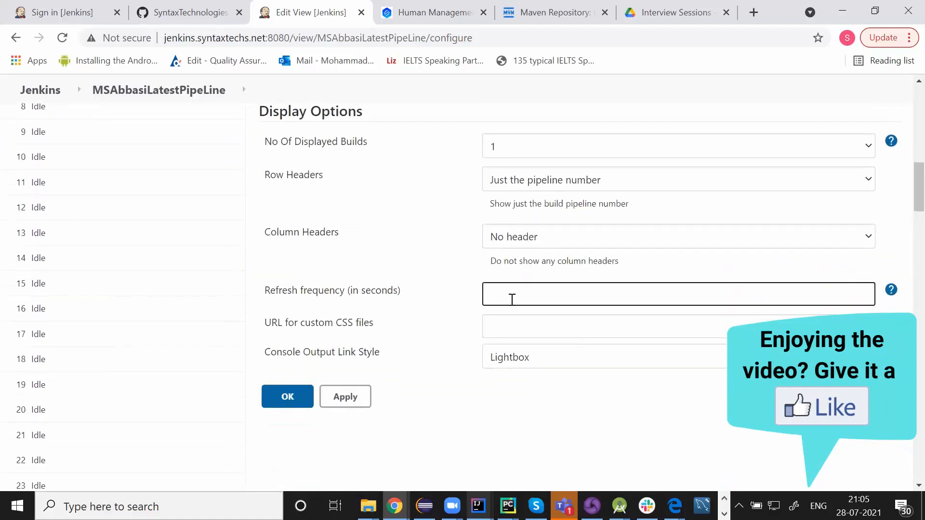
pyautogui.click(432, 269)
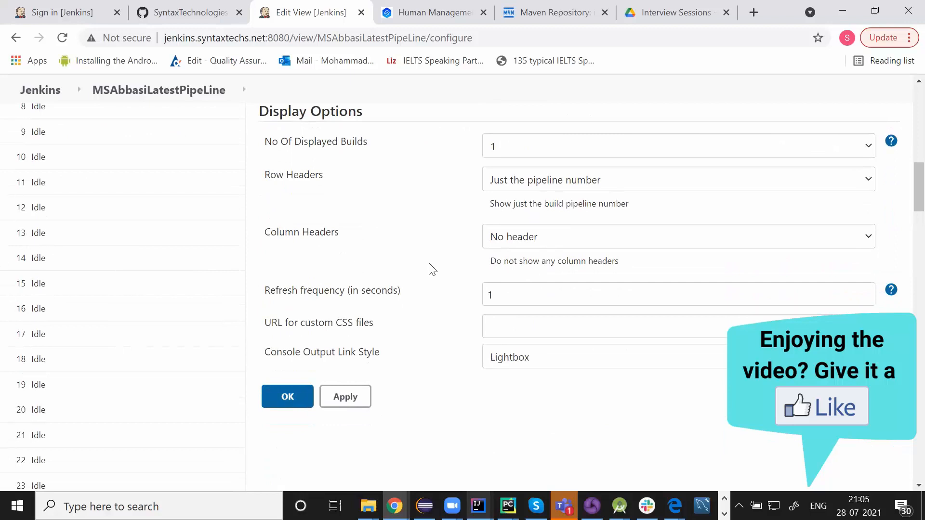
# Set No Of Displayed Builds to 3, then apply and save the view
pyautogui.scroll(-1, 432, 269)
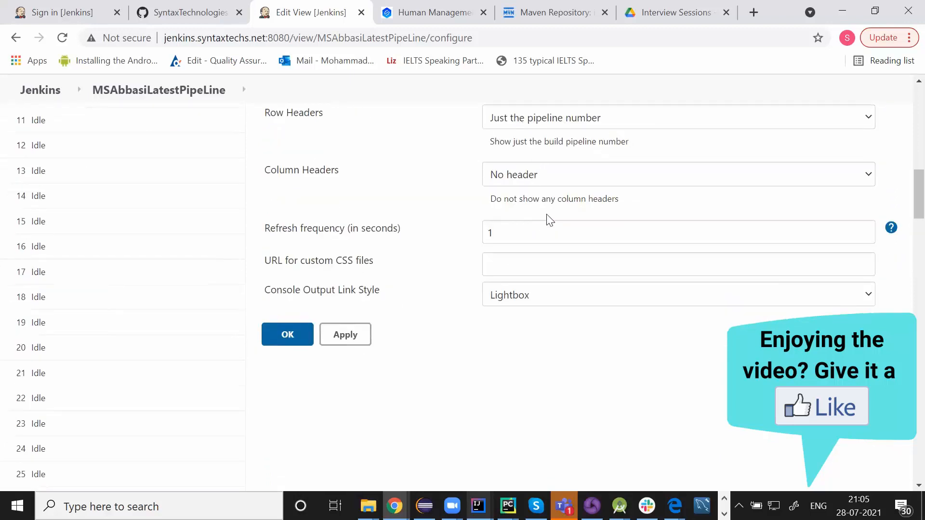
pyautogui.scroll(2, 413, 235)
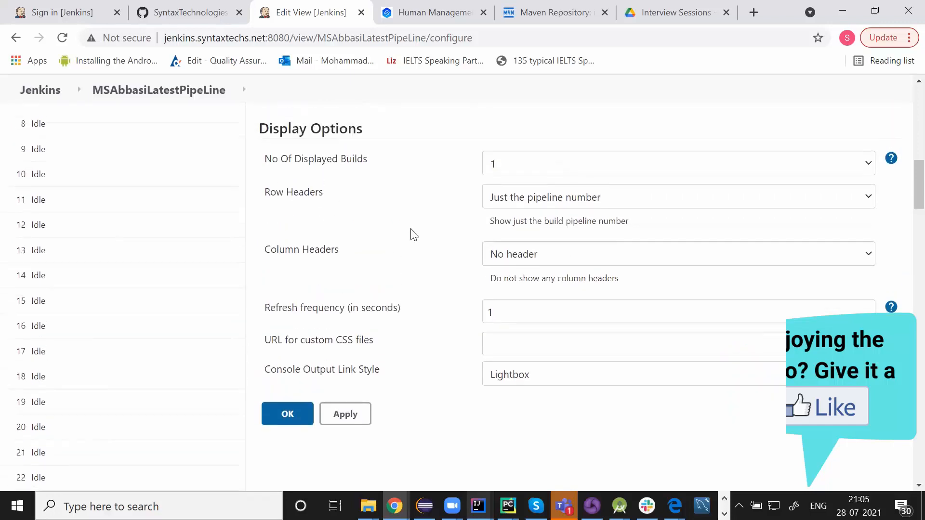
pyautogui.click(520, 169)
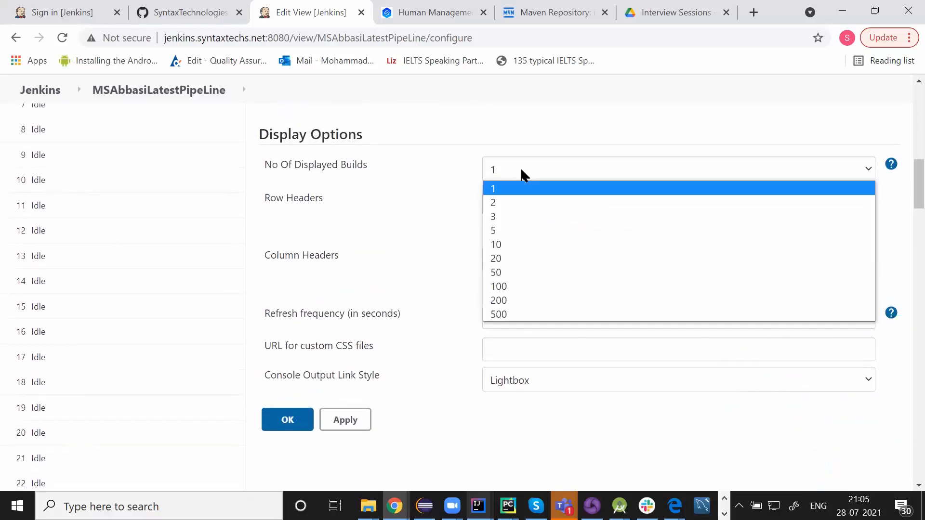
pyautogui.click(524, 214)
pyautogui.scroll(-2, 423, 214)
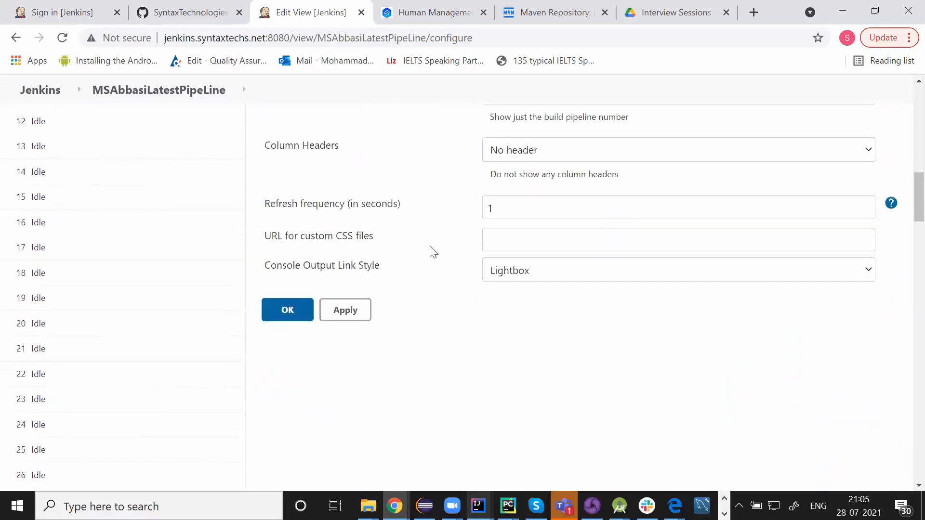
pyautogui.click(340, 310)
pyautogui.doubleClick(264, 318)
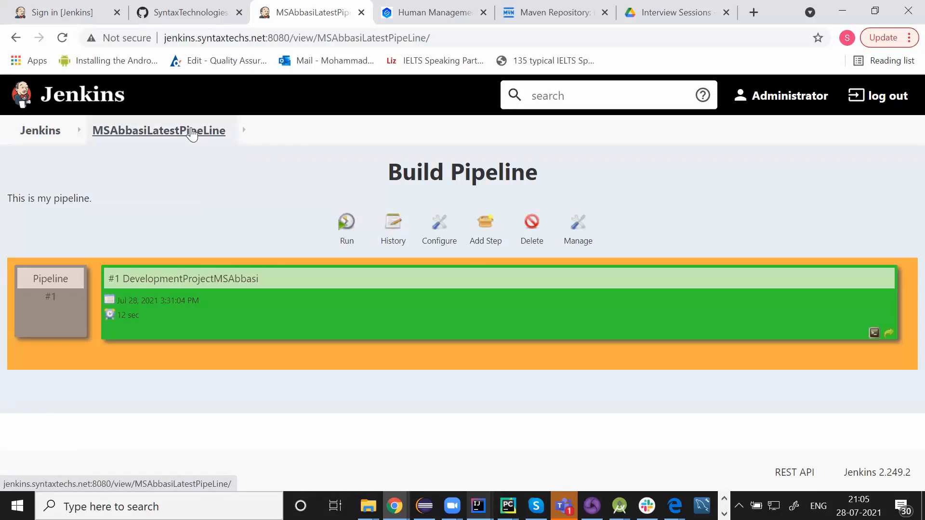
# Search for DevelopmentProjectMSAbbasi and open its configuration
pyautogui.click(548, 102)
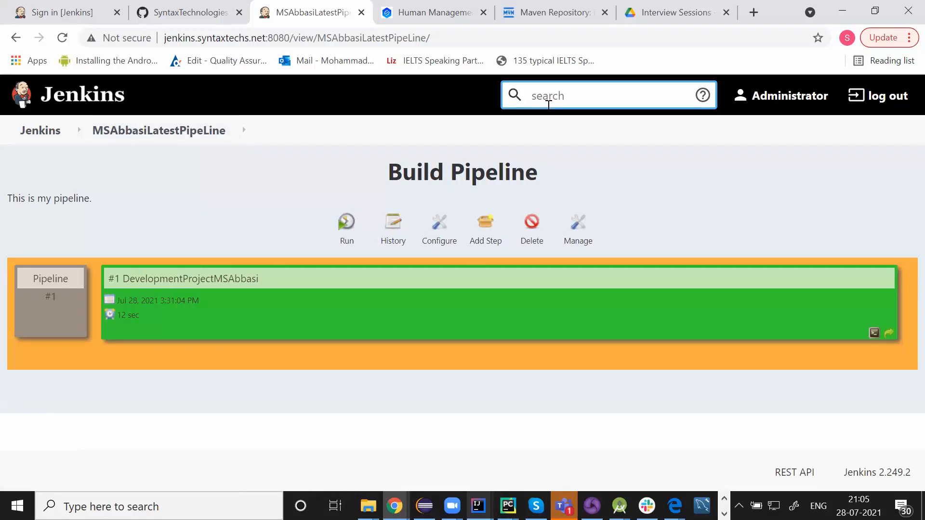
pyautogui.write('Develop')
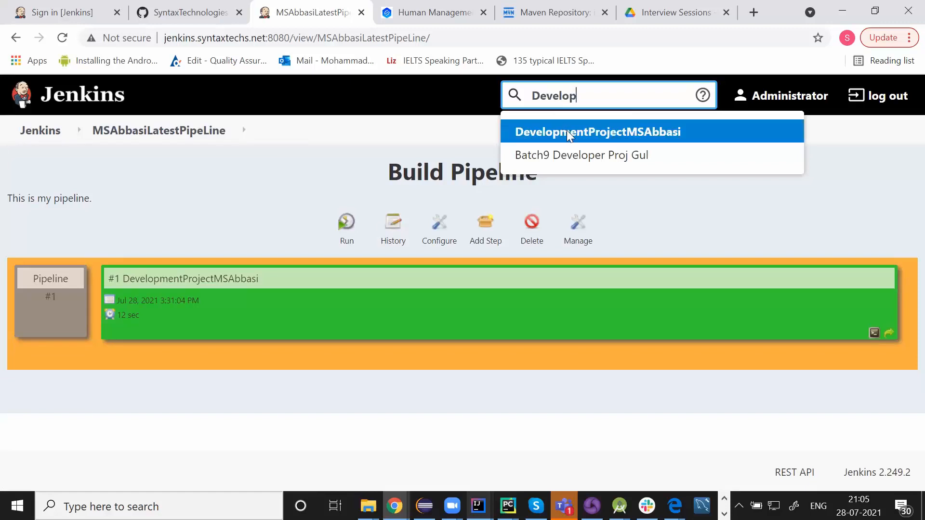
pyautogui.click(568, 132)
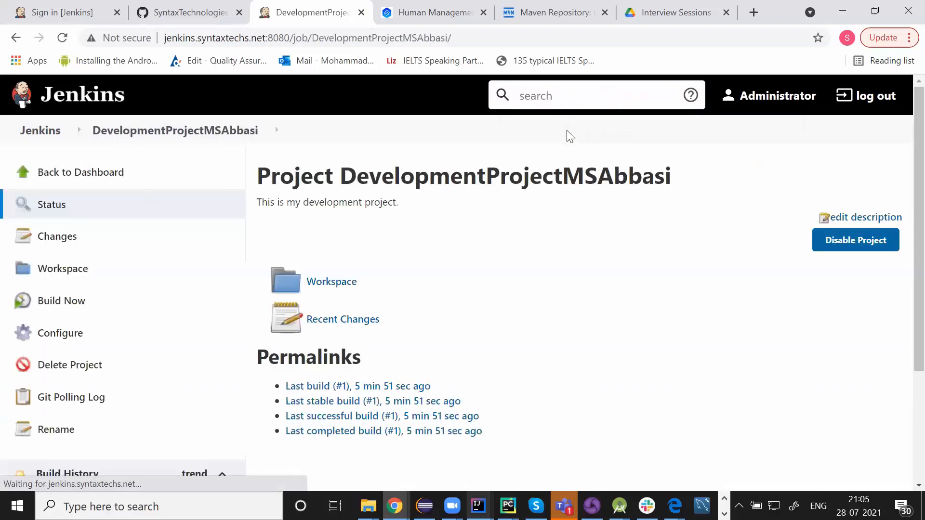
pyautogui.scroll(-1, 366, 250)
pyautogui.click(85, 298)
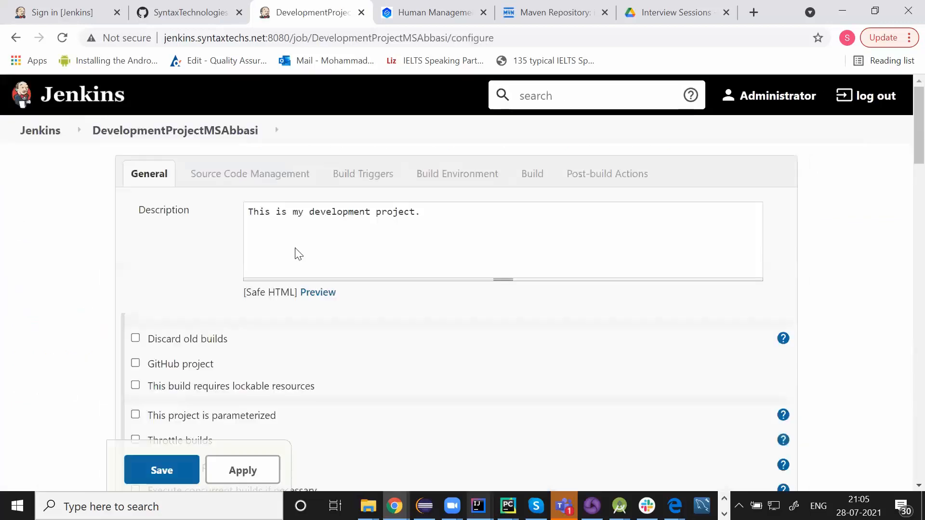
# Show the list of available post-build actions for the Development job
pyautogui.scroll(-12, 297, 255)
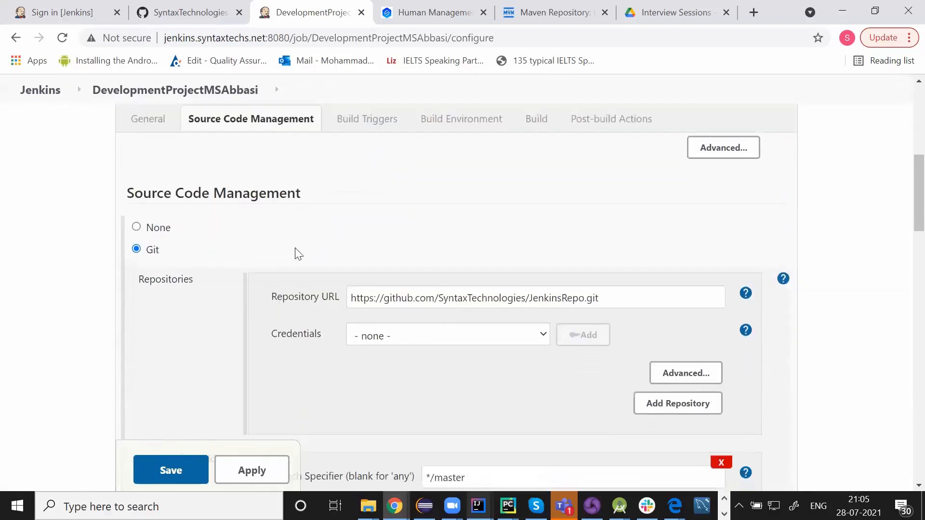
pyautogui.scroll(-13, 296, 251)
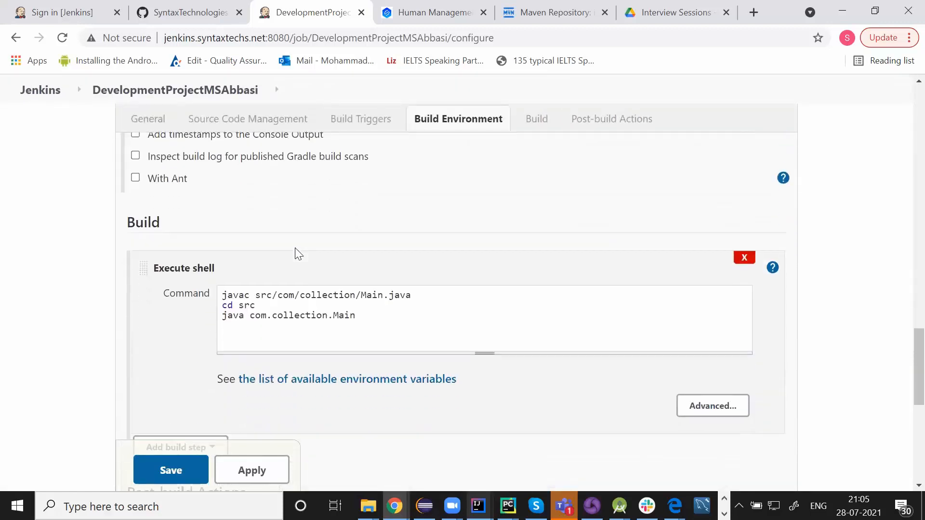
pyautogui.scroll(-5, 295, 248)
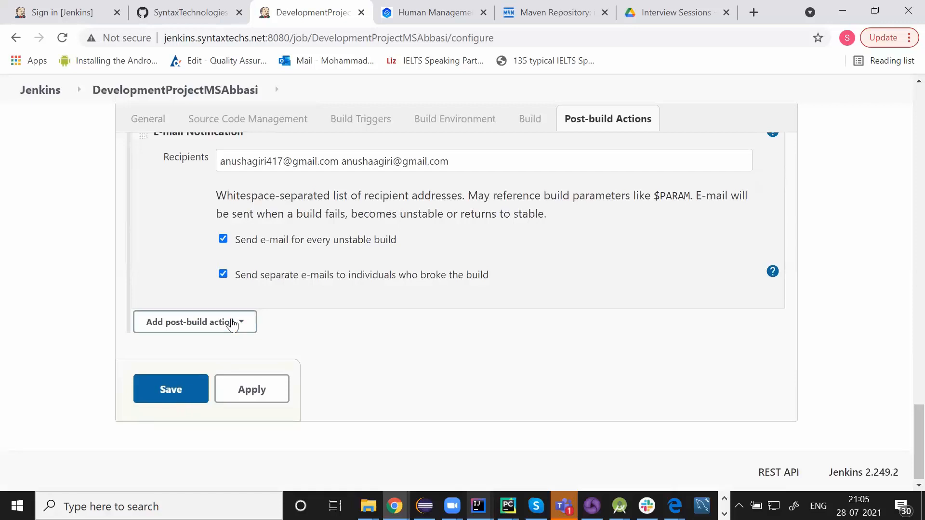
pyautogui.click(232, 323)
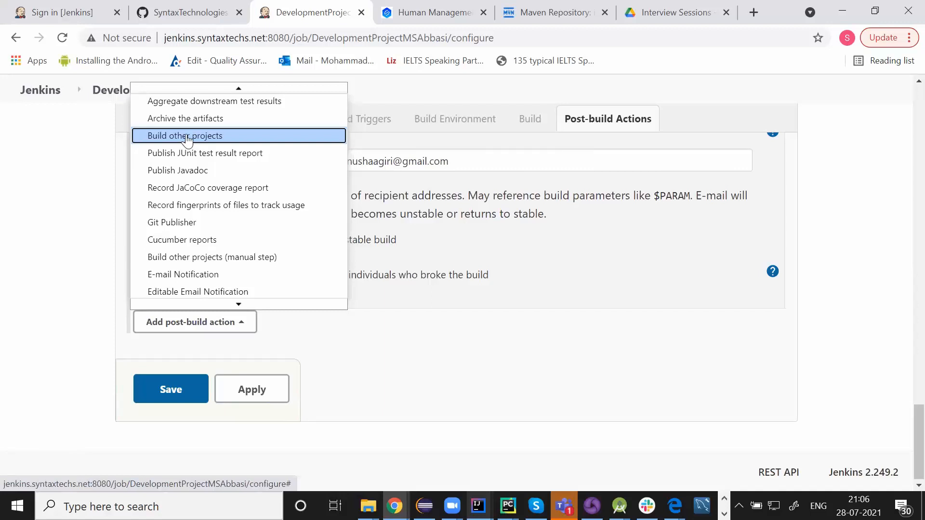
# Add a Build other projects action for QAProjectMSAbbasi that triggers even if the build is unstable
pyautogui.click(180, 138)
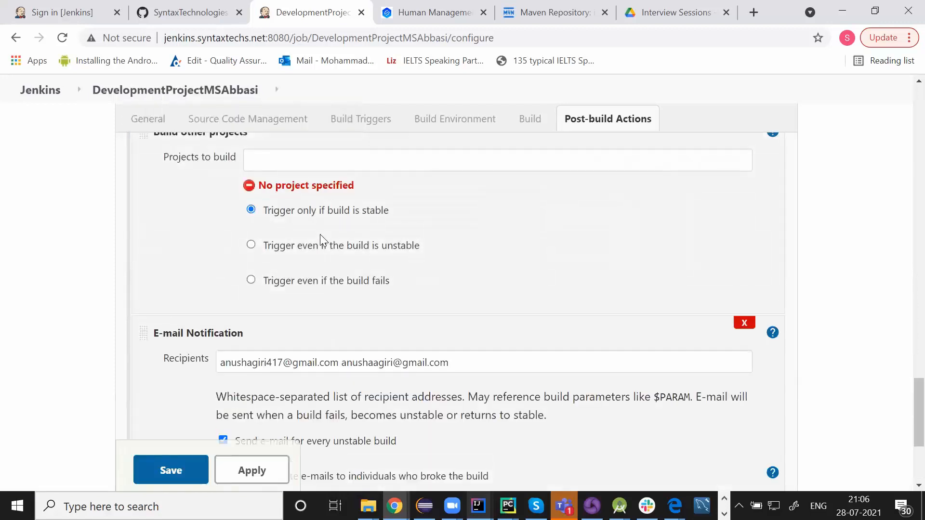
pyautogui.click(275, 153)
pyautogui.write('QA')
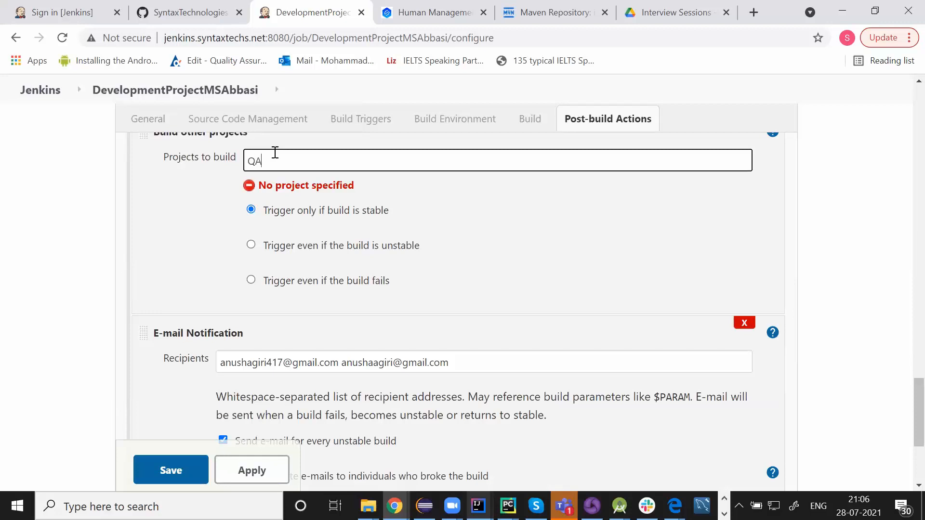
pyautogui.click(270, 184)
pyautogui.scroll(1, 222, 304)
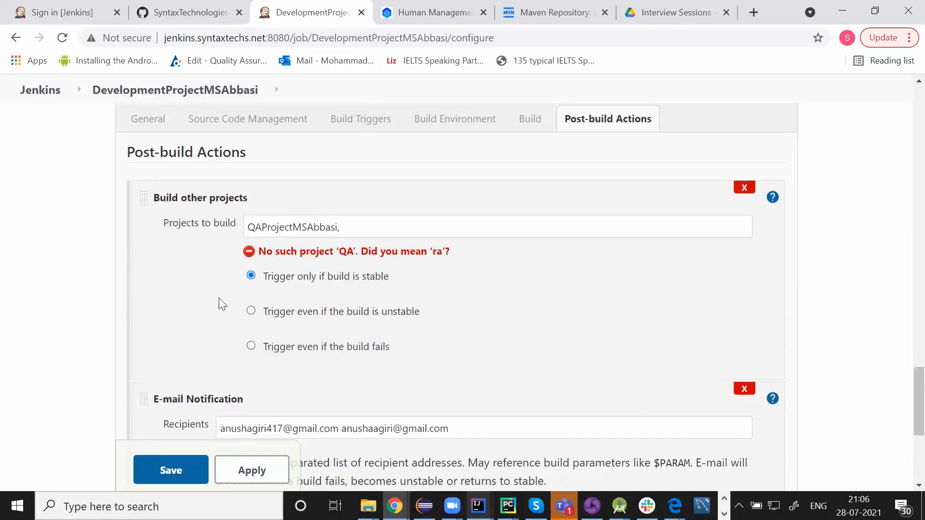
pyautogui.click(251, 310)
# Apply and save the Development job configuration, then return to the dashboard
pyautogui.scroll(-1, 150, 289)
pyautogui.scroll(-2, 149, 289)
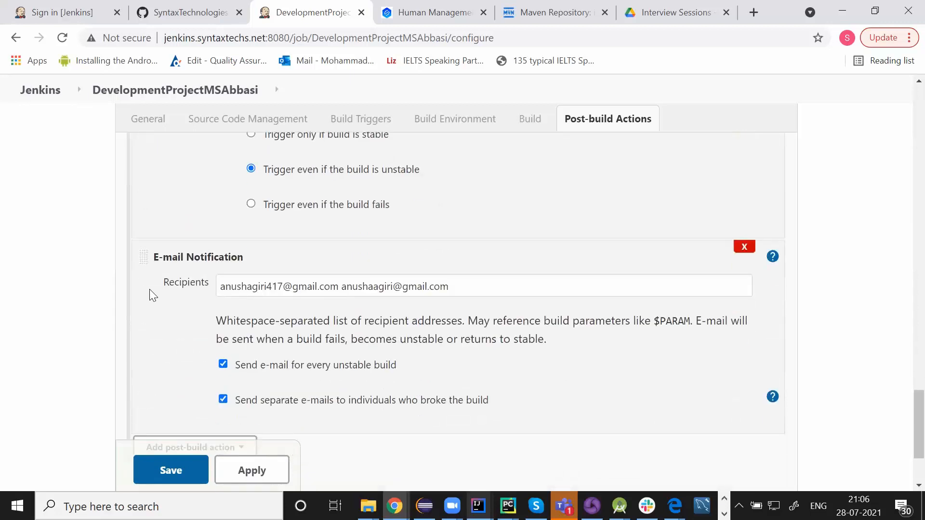
pyautogui.click(251, 470)
pyautogui.click(167, 479)
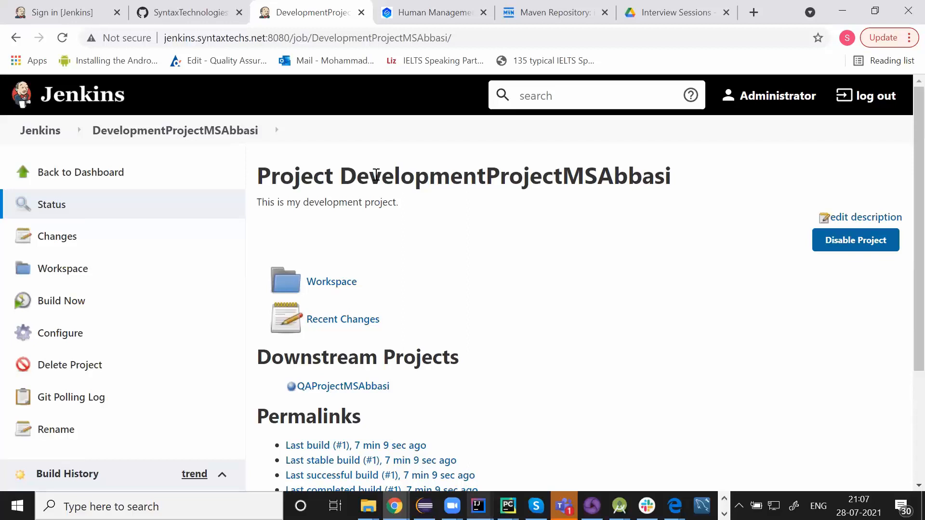
pyautogui.doubleClick(351, 175)
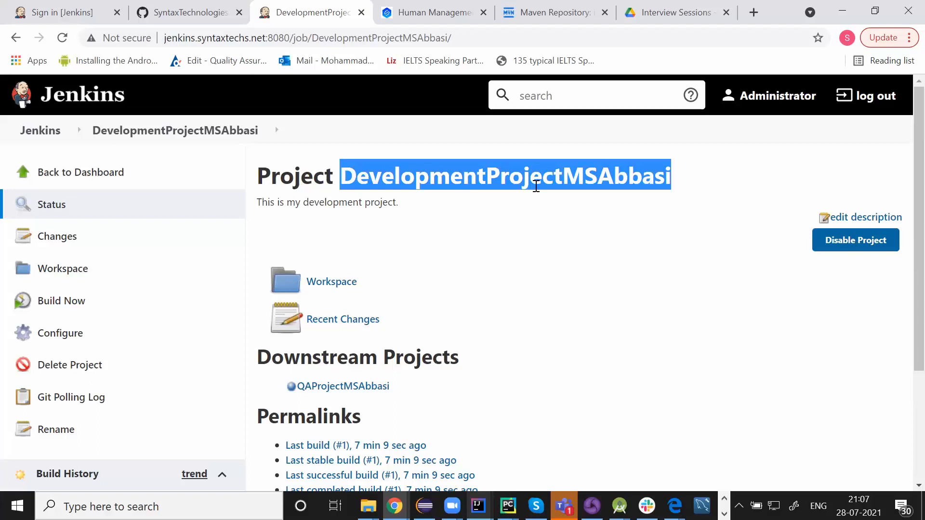
pyautogui.click(33, 139)
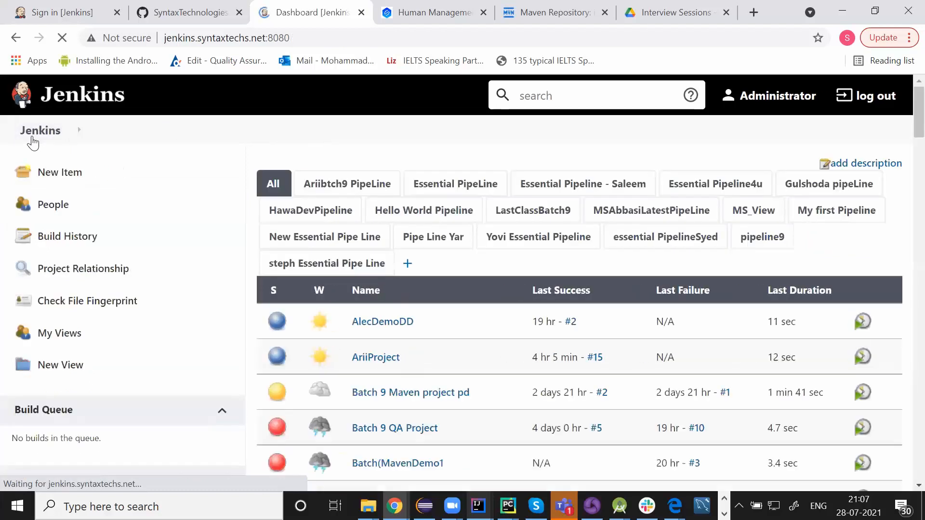
# Check the Development-to-QA chain in MSAbbasiLatestPipeLine, then search for and open QAProjectMSAbbasi
pyautogui.click(664, 212)
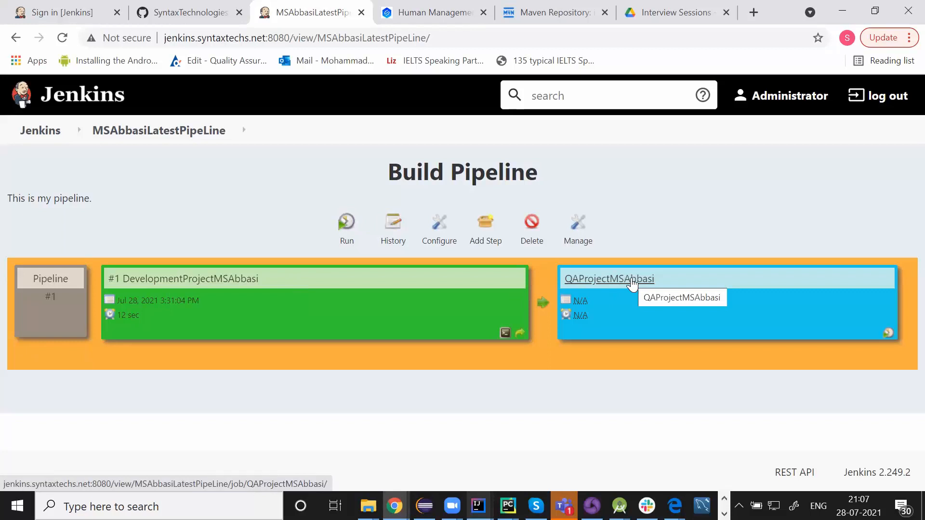
pyautogui.click(579, 101)
pyautogui.write('qa')
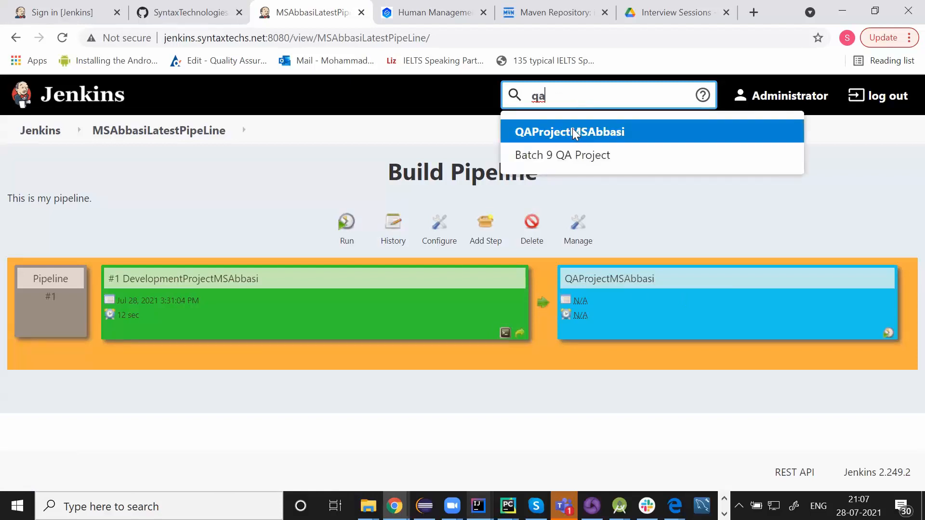
pyautogui.click(573, 129)
pyautogui.press('Return')
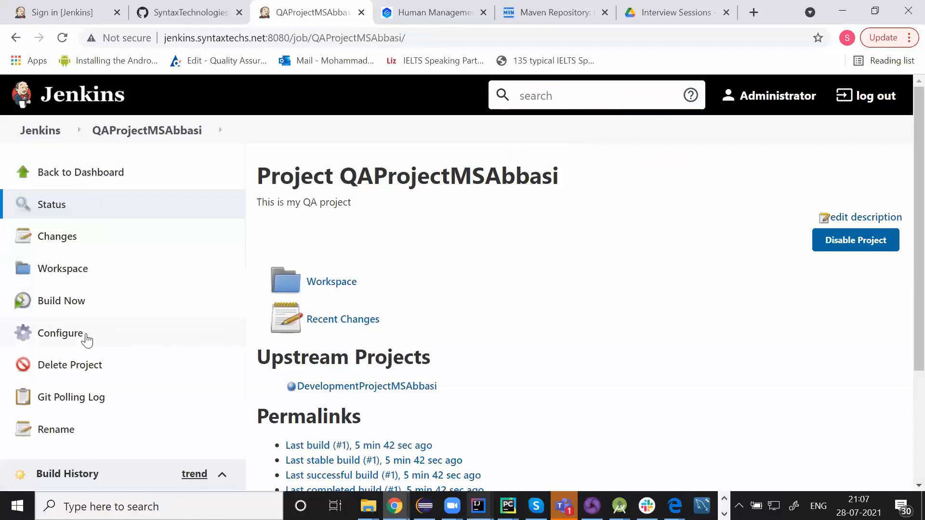
# In the QA job's configuration, add a Build other projects post-build action
pyautogui.click(87, 341)
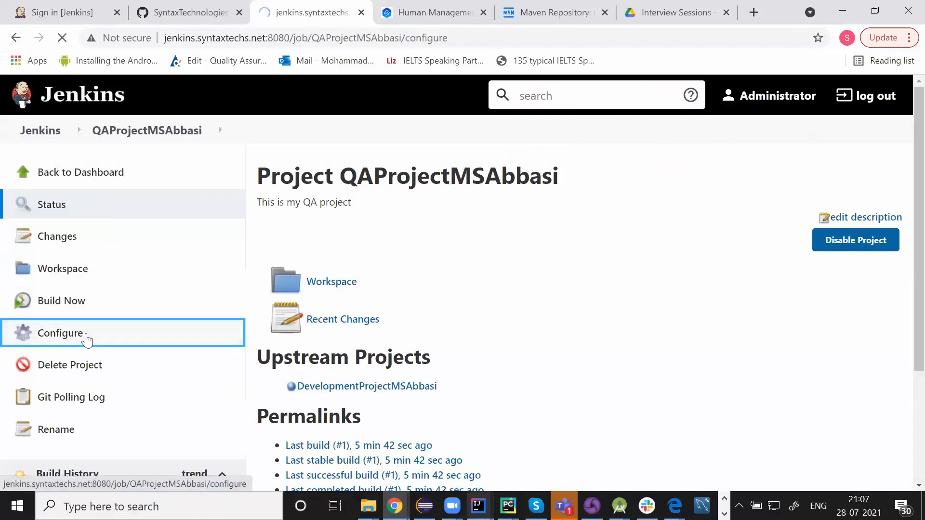
pyautogui.scroll(-15, 375, 297)
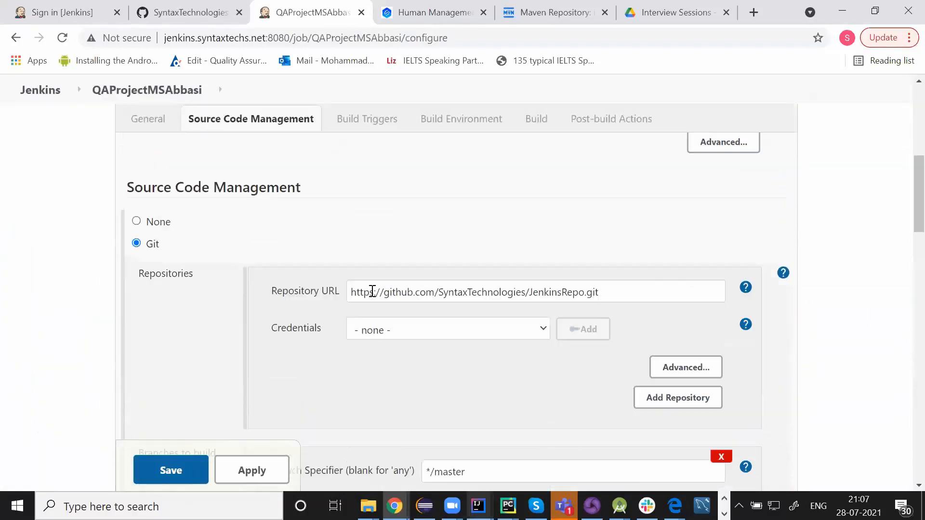
pyautogui.scroll(-12, 373, 294)
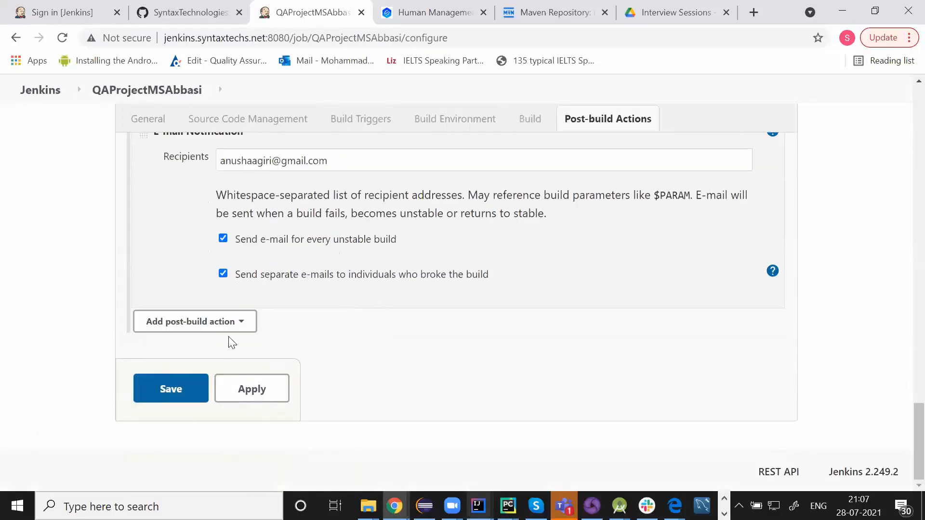
pyautogui.click(198, 322)
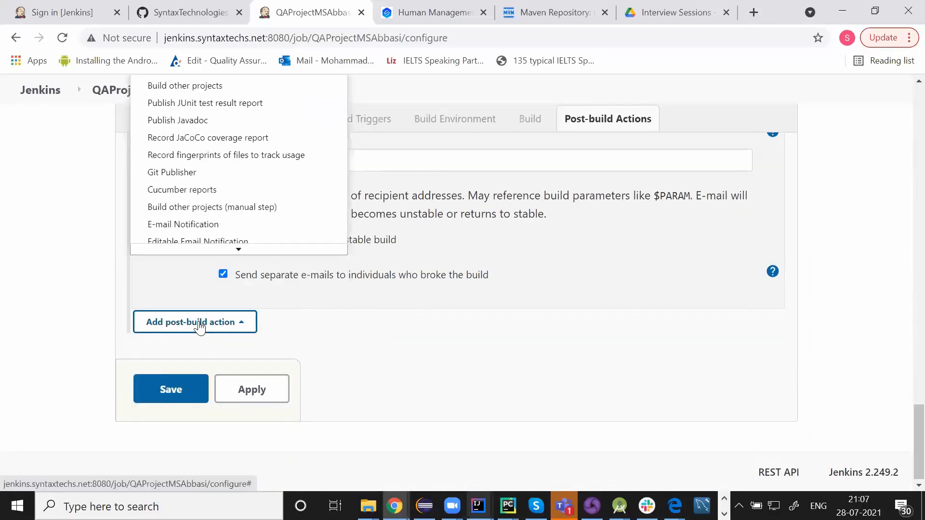
pyautogui.click(200, 84)
# Enter ProductionProjectMSAbbasi as the project to build, without a trailing comma
pyautogui.click(352, 169)
pyautogui.write('pro')
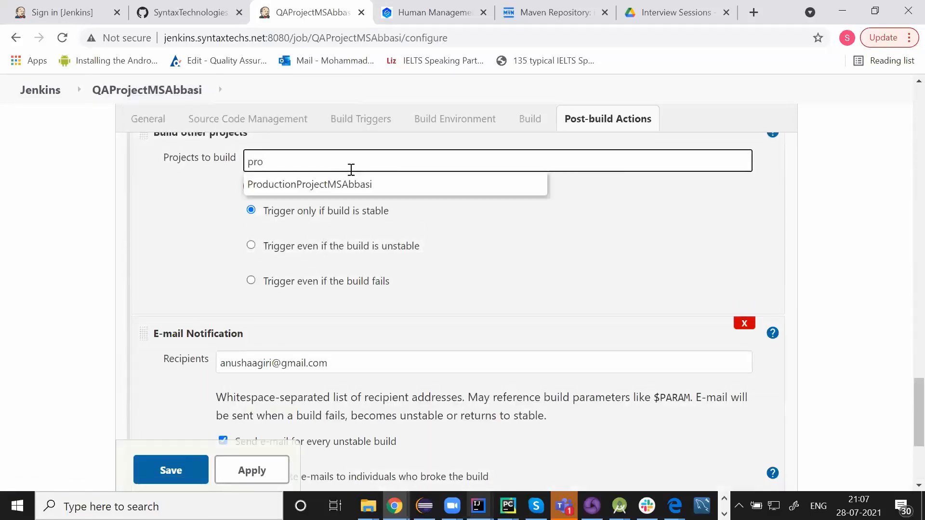
pyautogui.click(307, 181)
pyautogui.press('BackSpace')
pyautogui.press('BackSpace')
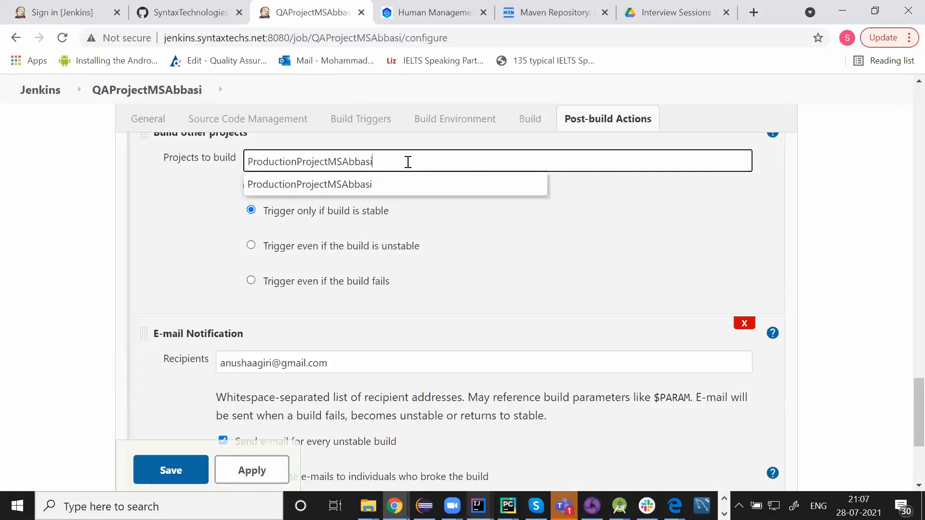
pyautogui.click(329, 192)
pyautogui.press('BackSpace')
pyautogui.press('BackSpace')
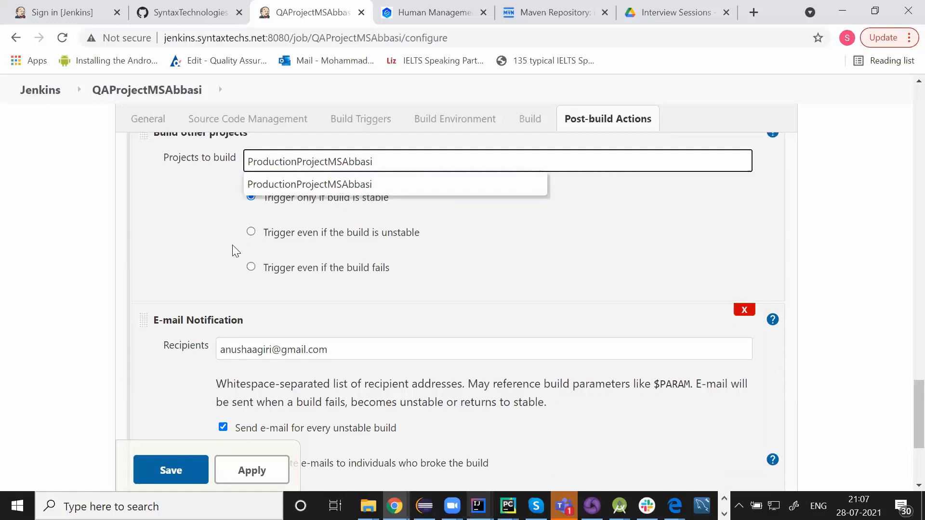
# Trigger Production even if the QA build fails, save, and return to the dashboard
pyautogui.click(252, 269)
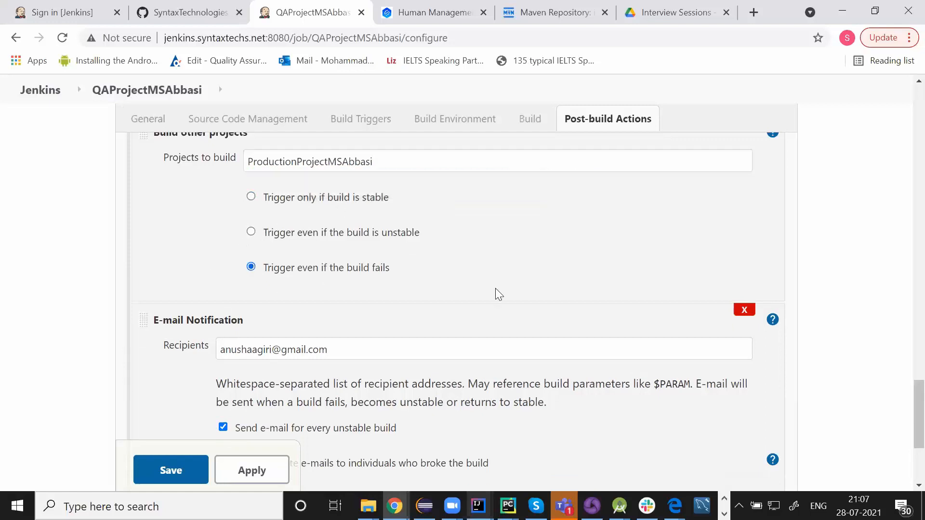
pyautogui.scroll(-4, 495, 291)
pyautogui.click(249, 389)
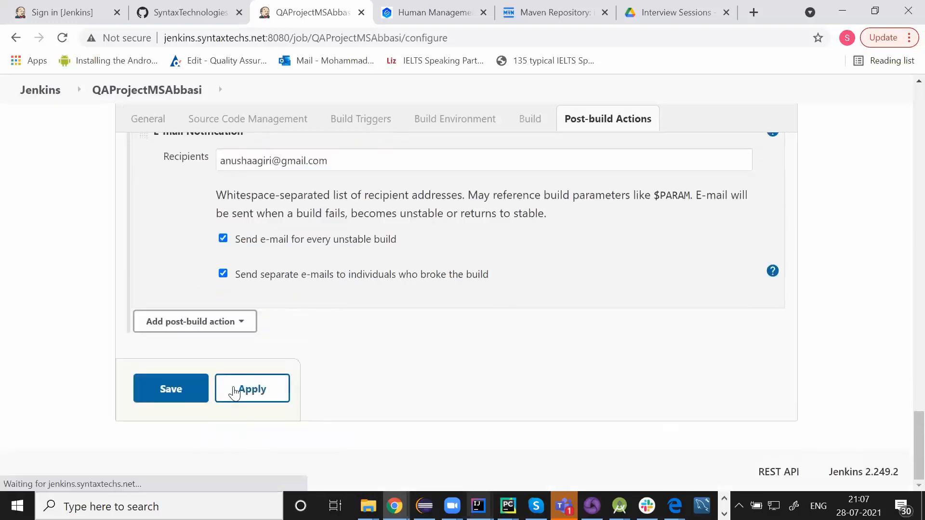
pyautogui.click(158, 390)
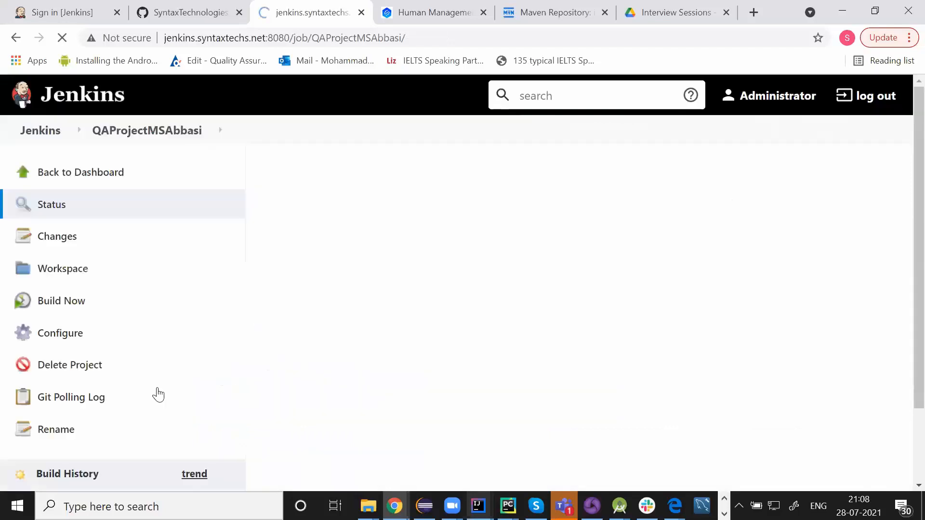
pyautogui.click(40, 130)
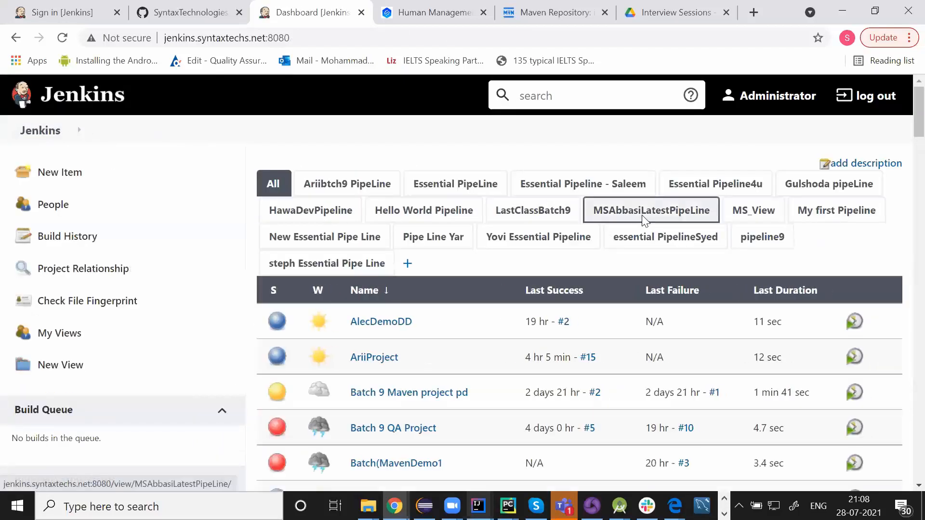
# Open MSAbbasiLatestPipeLine to see Development, QA and Production chained in the Build Pipeline
pyautogui.click(643, 217)
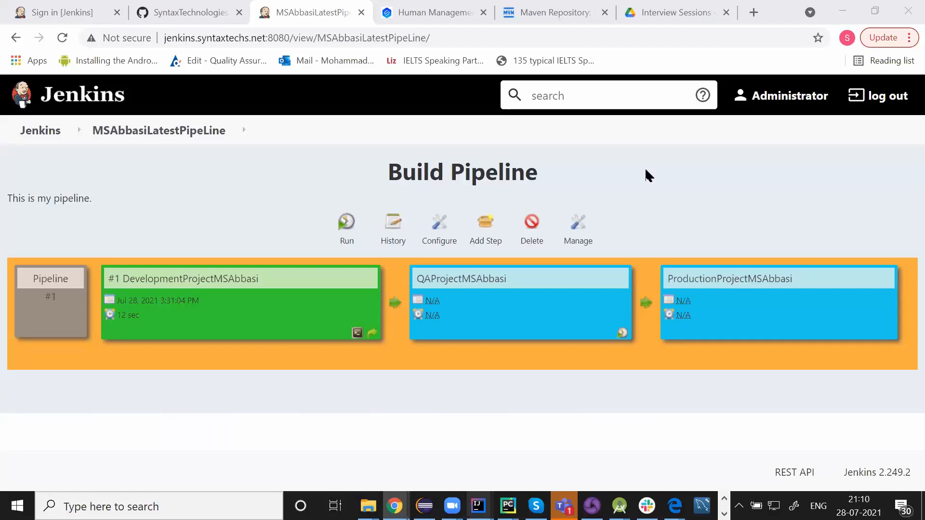
pyautogui.moveTo(393, 173); pyautogui.dragTo(539, 171)
# Check Development build #1, then open the Development job's Post-build Actions to trigger QA even on failure
pyautogui.click(539, 171)
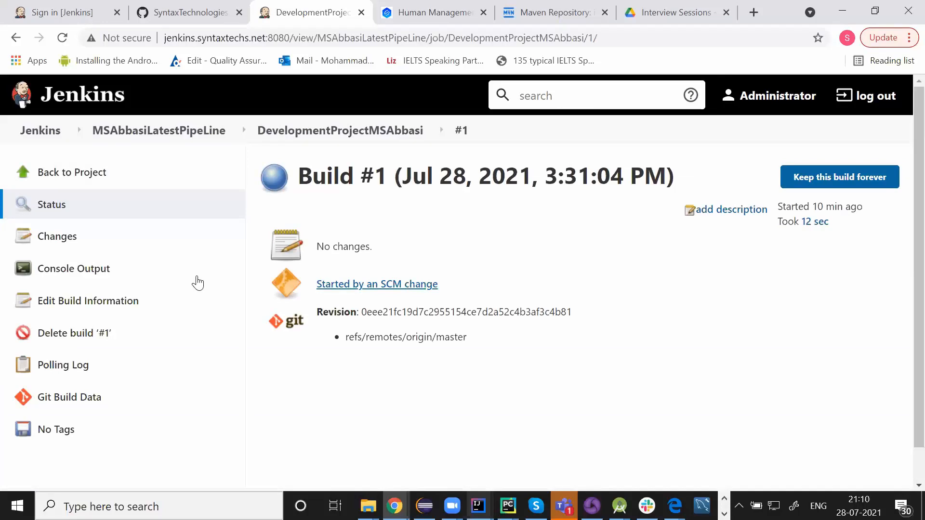
pyautogui.click(73, 174)
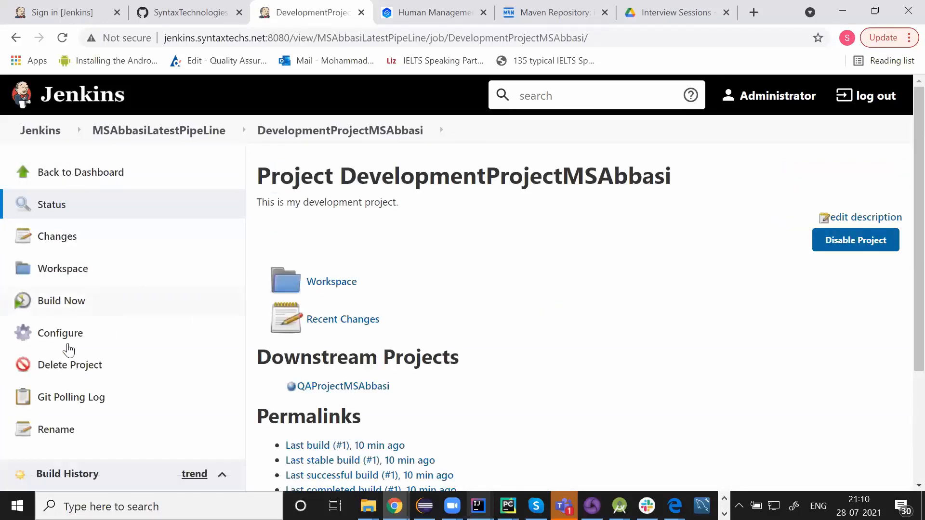
pyautogui.click(80, 340)
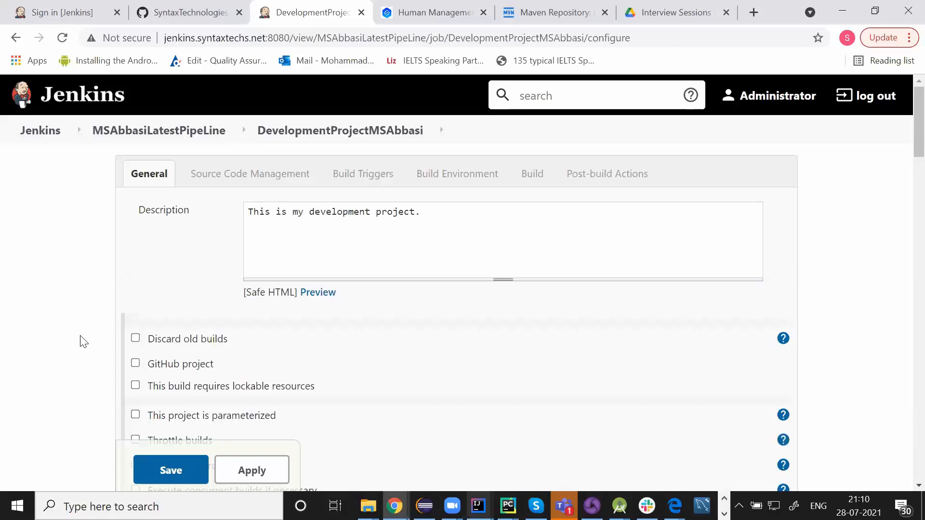
pyautogui.scroll(-6, 305, 335)
pyautogui.scroll(-20, 307, 334)
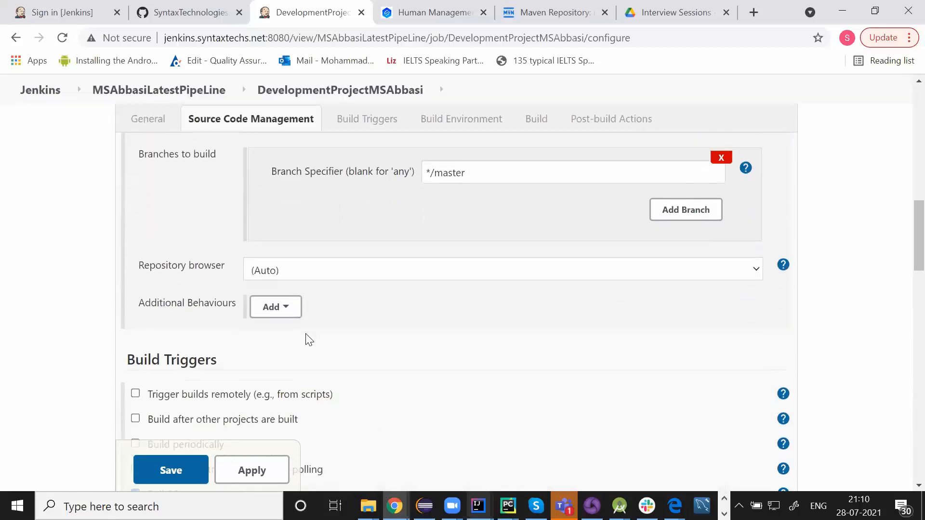
pyautogui.scroll(-5, 306, 334)
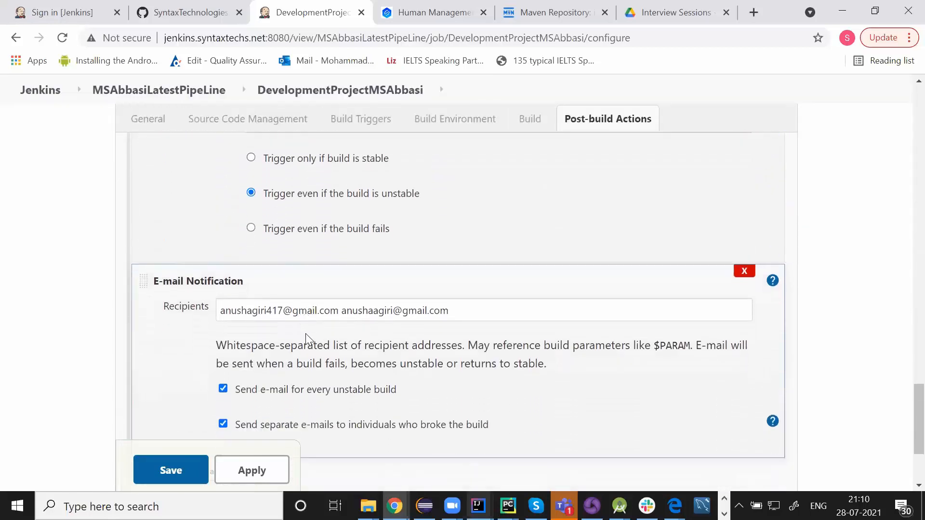
pyautogui.click(230, 326)
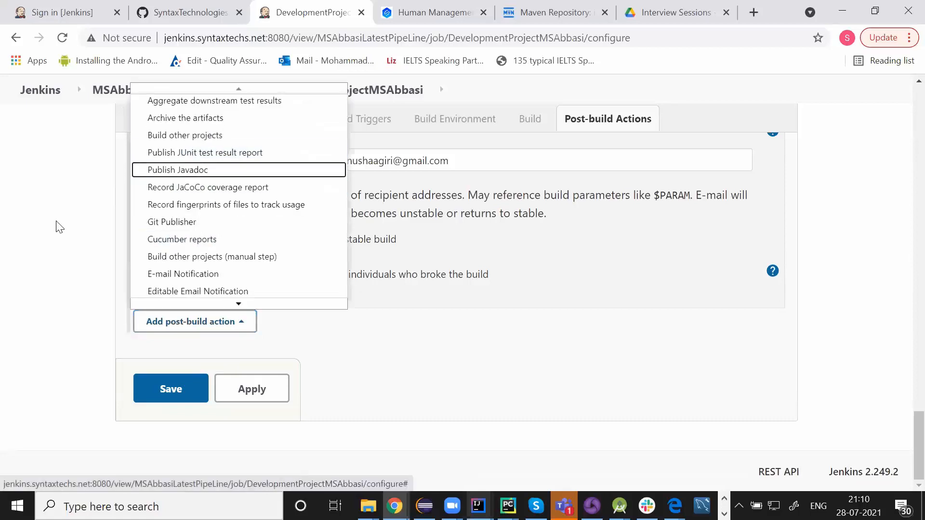
pyautogui.scroll(4, 56, 227)
pyautogui.scroll(2, 56, 227)
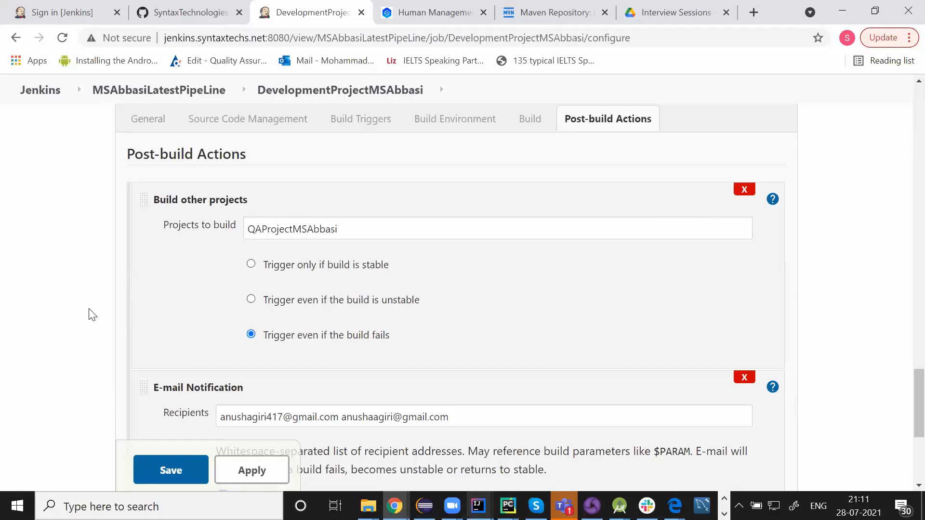
pyautogui.scroll(-4, 92, 315)
# Apply and save DevelopmentProjectMSAbbasi's downstream trigger, then open QAProjectMSAbbasi from the pipeline view
pyautogui.click(231, 469)
pyautogui.click(192, 468)
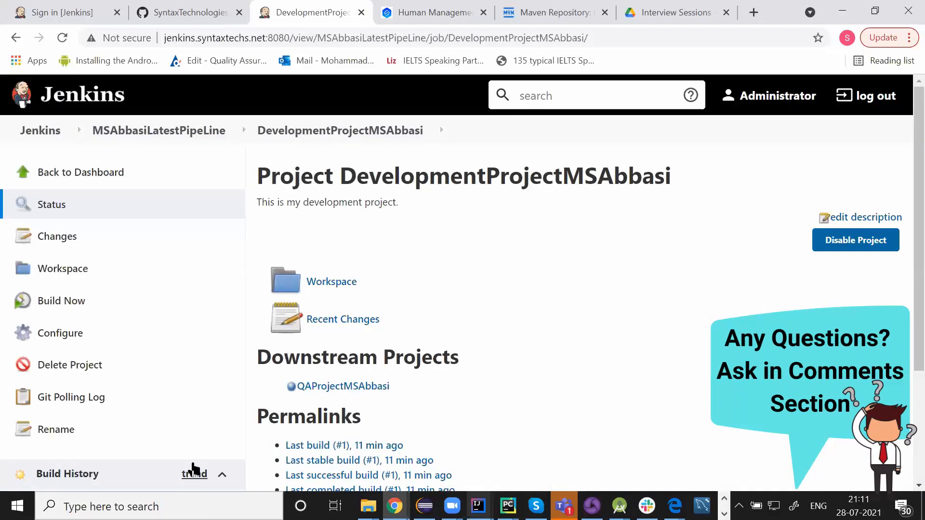
pyautogui.click(174, 132)
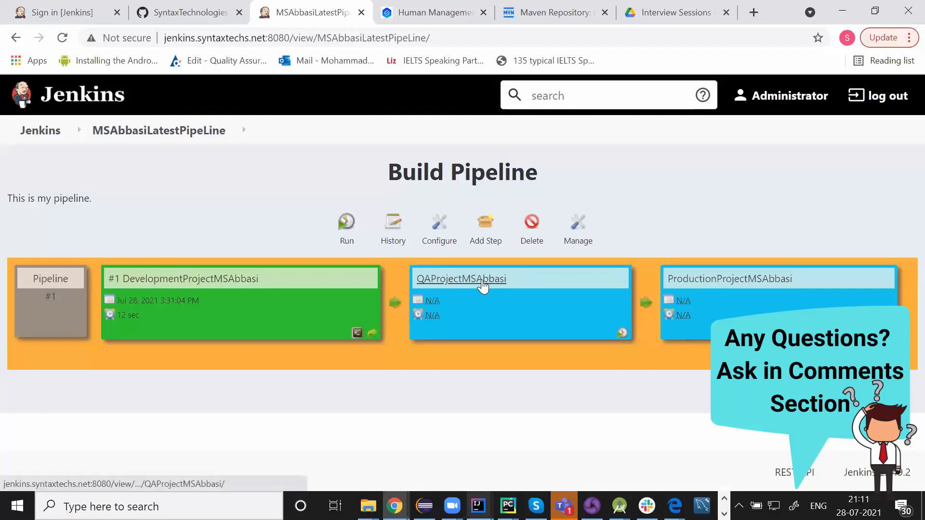
pyautogui.click(482, 282)
# Review QAProjectMSAbbasi's Post-build Actions triggering ProductionProjectMSAbbasi and save the configuration
pyautogui.click(98, 332)
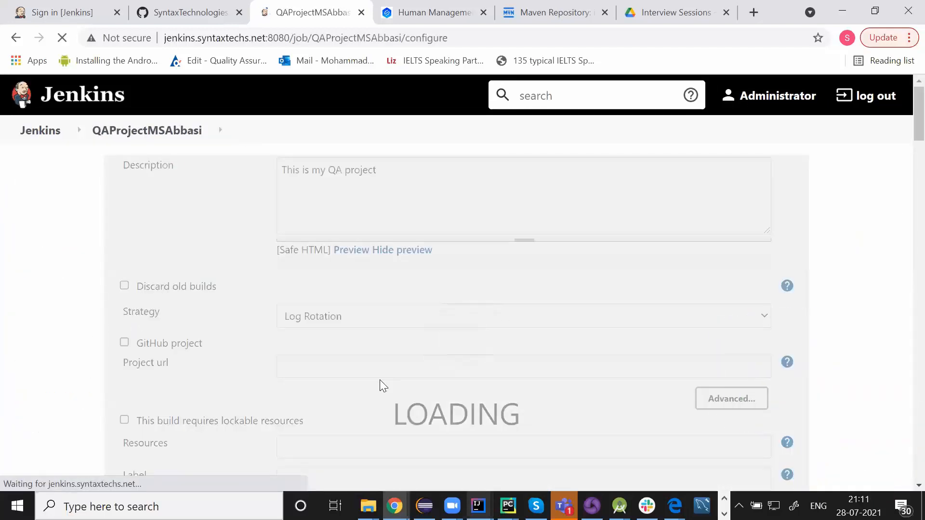
pyautogui.scroll(-20, 380, 380)
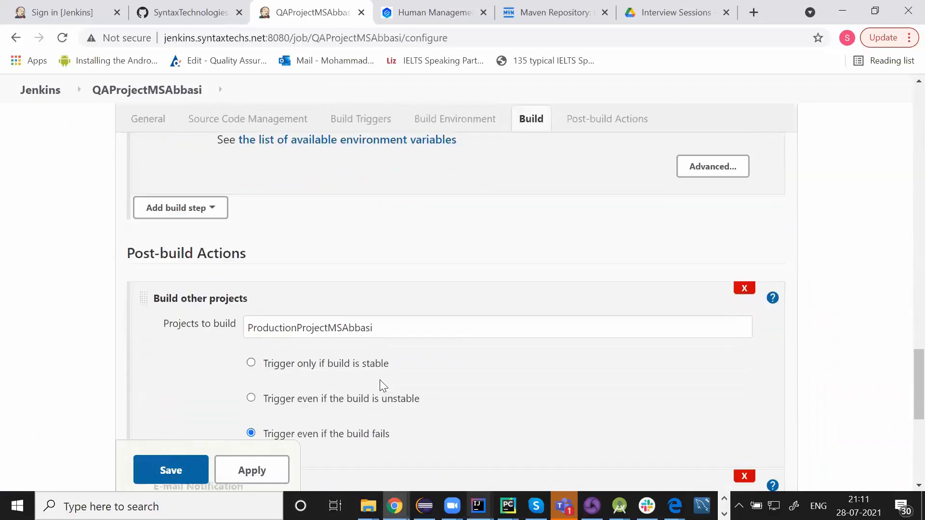
pyautogui.scroll(4, 383, 386)
pyautogui.scroll(-2, 383, 386)
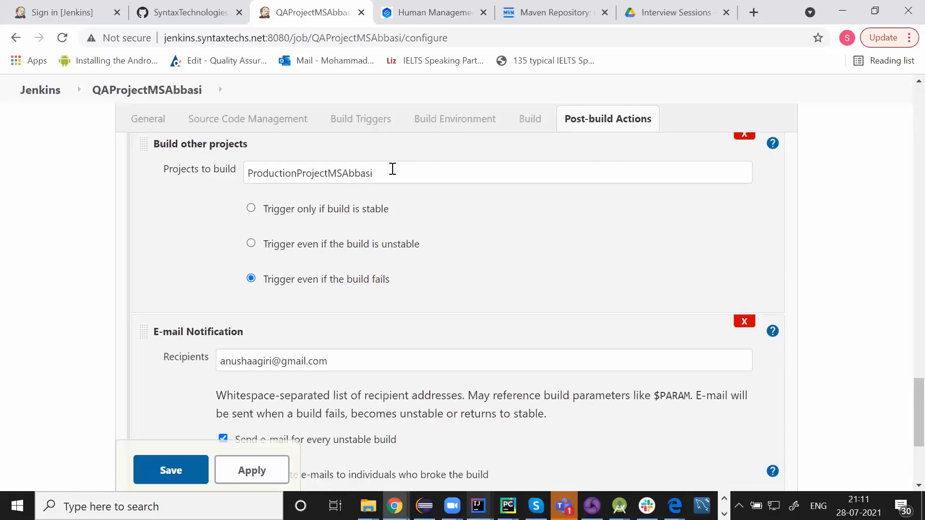
pyautogui.click(258, 466)
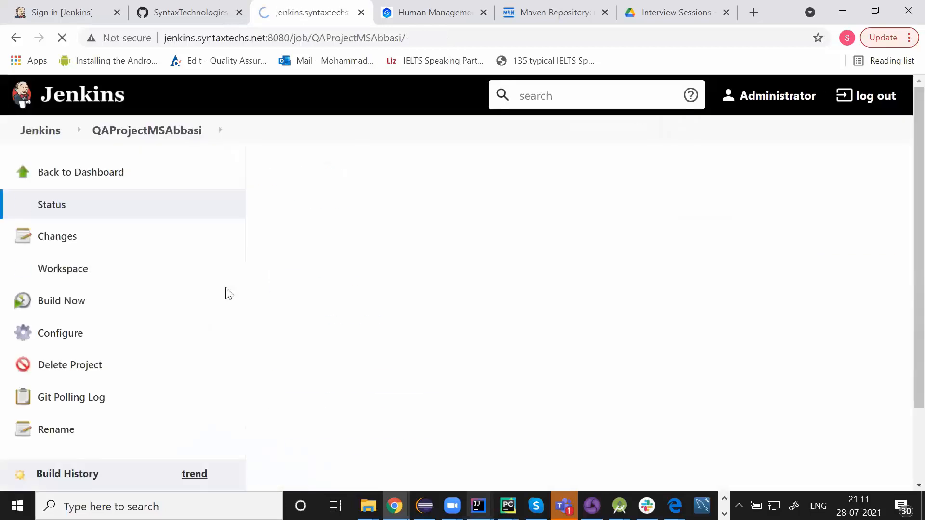
pyautogui.scroll(-3, 491, 339)
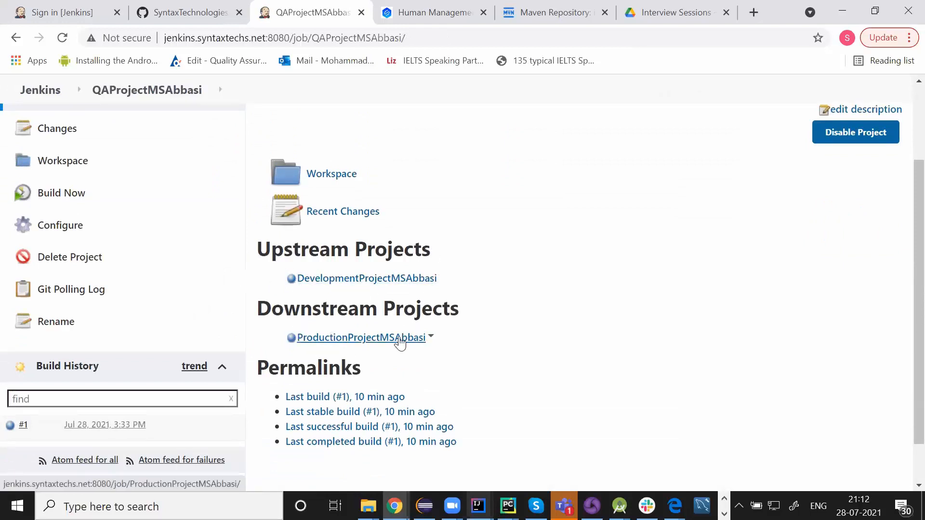
# From the dashboard, compare the MSAbbasiLatestPipeLine and Hello World Pipeline views, then return to Main.java
pyautogui.scroll(3, 538, 269)
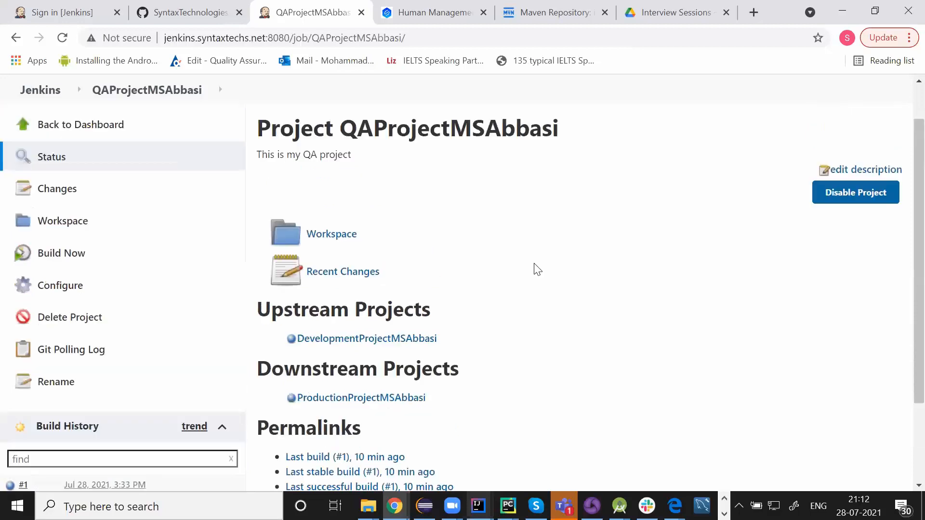
pyautogui.click(36, 129)
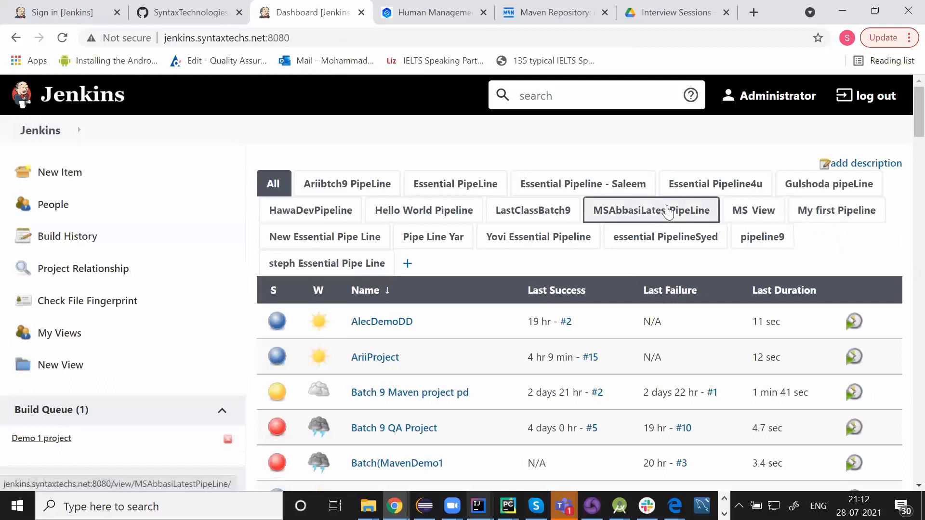
pyautogui.click(668, 211)
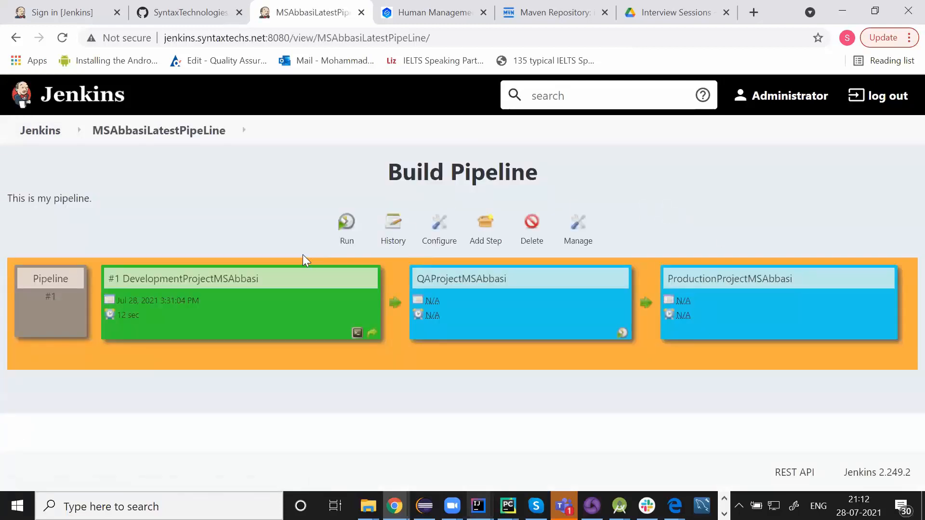
pyautogui.click(46, 138)
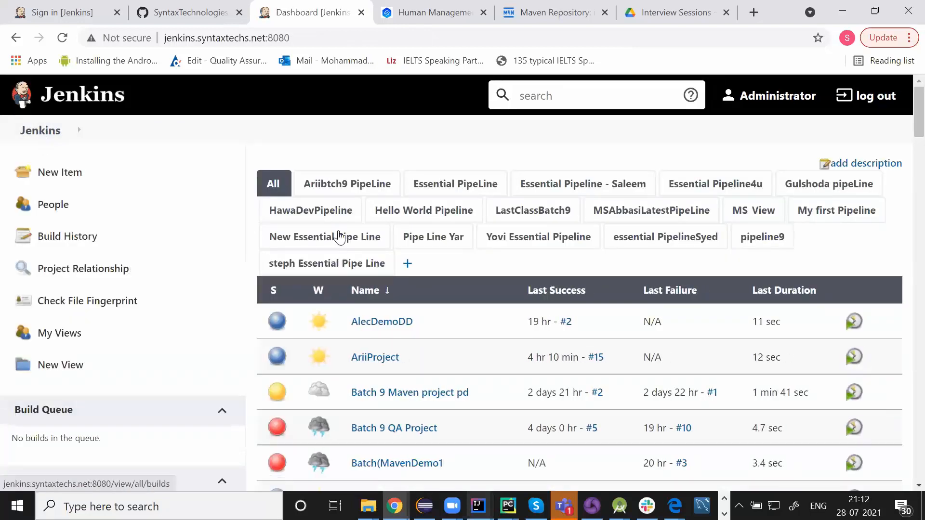
pyautogui.click(410, 211)
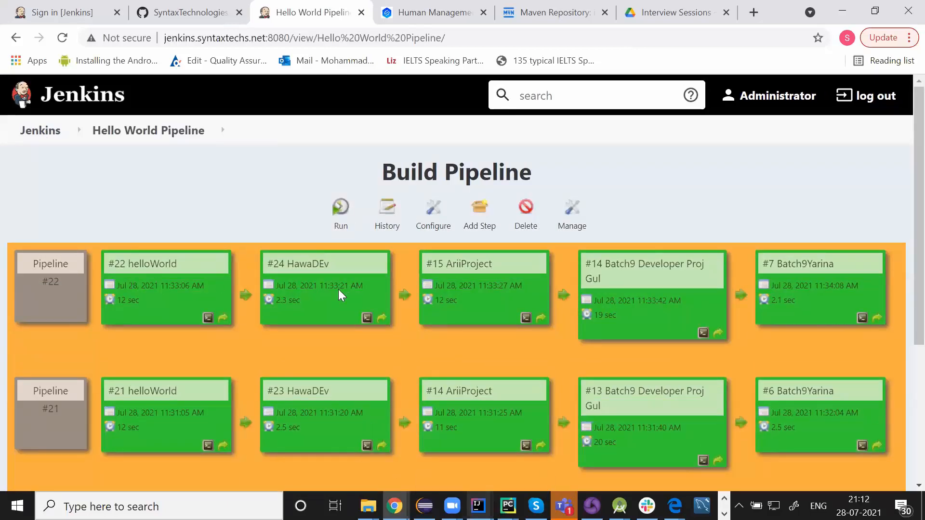
pyautogui.click(35, 135)
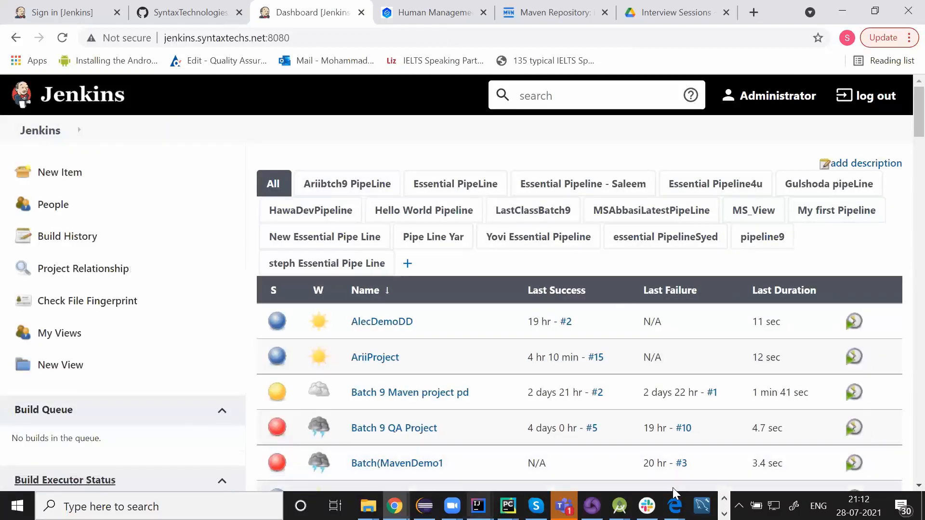
pyautogui.moveTo(506, 505)
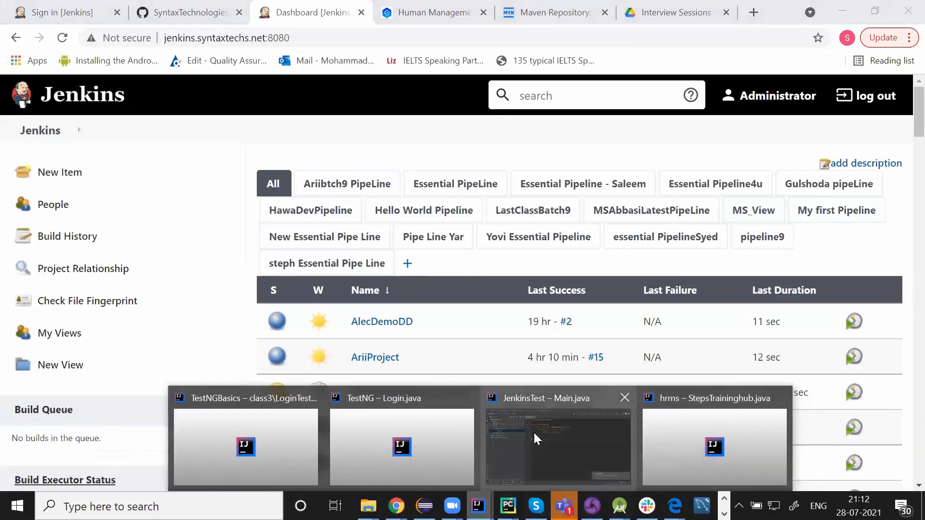
pyautogui.click(533, 431)
# Change Main.java's loop limit from 4 to 5 and add blank lines after the println statement
pyautogui.click(462, 136)
pyautogui.press('BackSpace')
pyautogui.write('5')
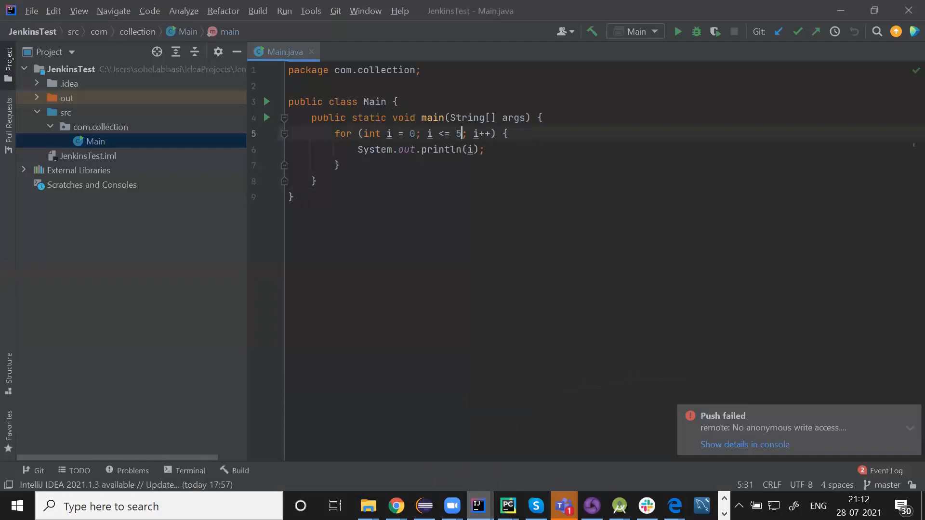
pyautogui.click(496, 150)
pyautogui.press('Return')
pyautogui.press('Return')
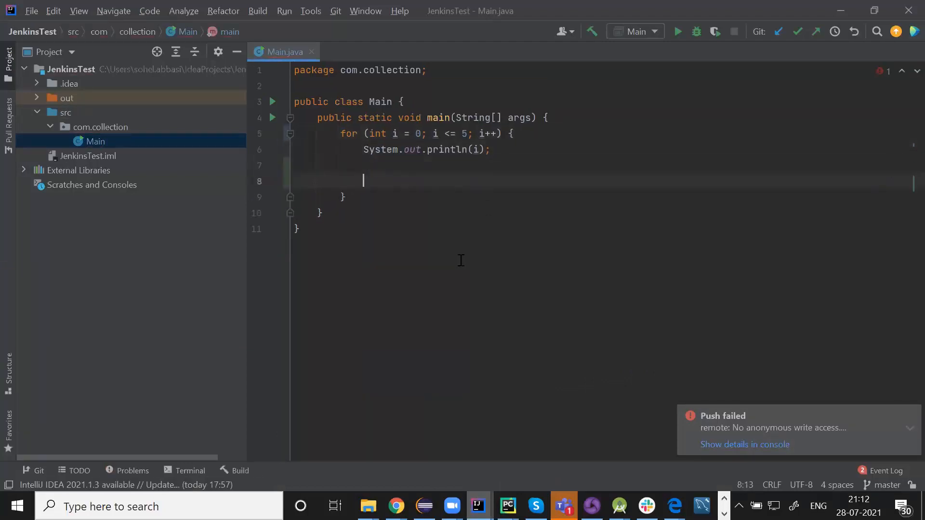
pyautogui.moveTo(367, 506)
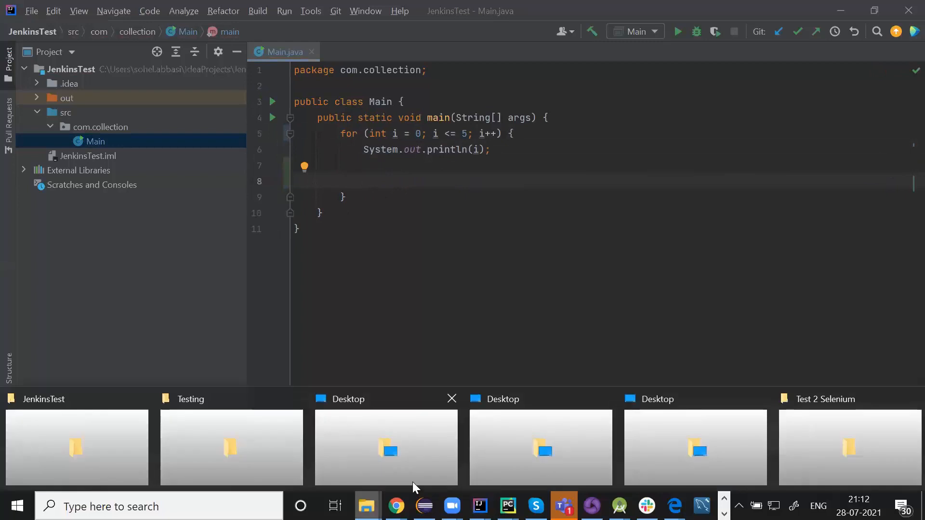
# Commit Main.java to master with message '1c071282021' using Commit & Push
pyautogui.click(115, 424)
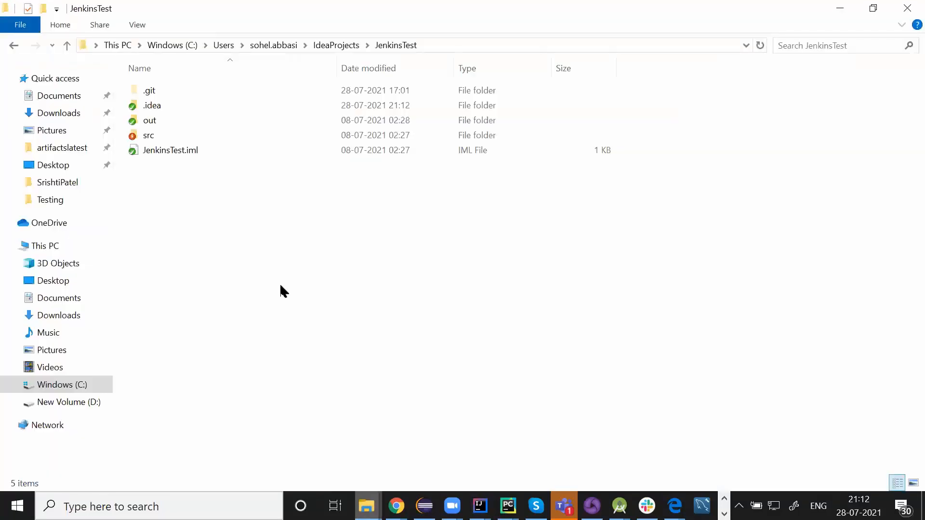
pyautogui.rightClick(280, 286)
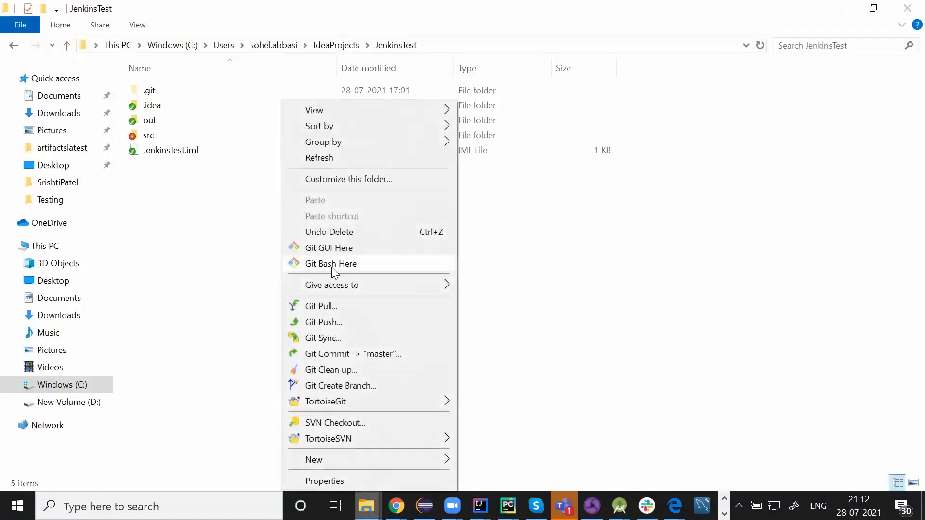
pyautogui.click(398, 354)
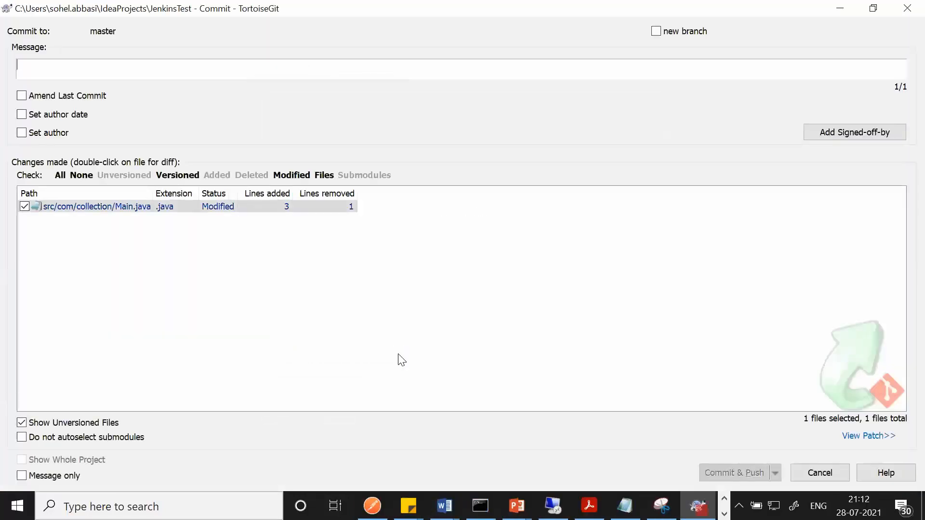
pyautogui.write('1c071282021')
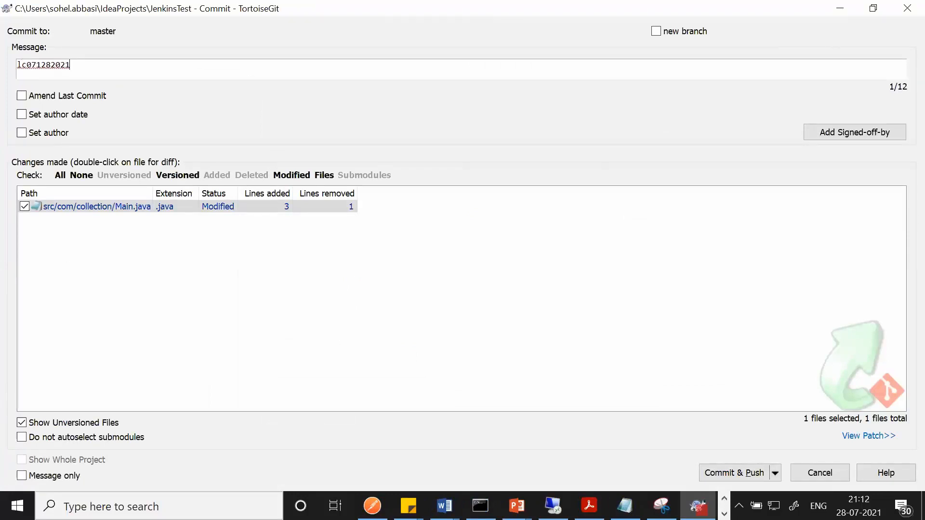
pyautogui.click(723, 467)
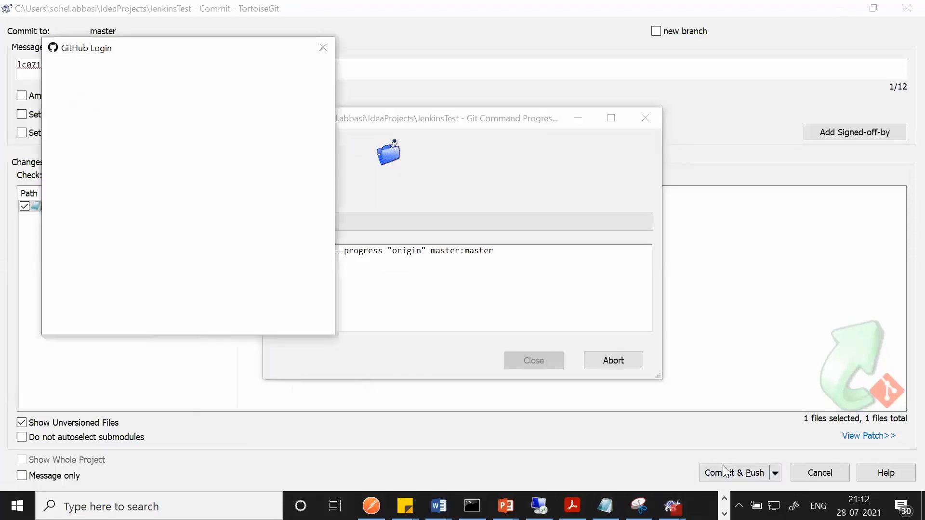
# Enter the GitHub username and password so the push completes, then close the progress window
pyautogui.write('yu')
pyautogui.press('Tab')
pyautogui.write('yu')
pyautogui.press('Return')
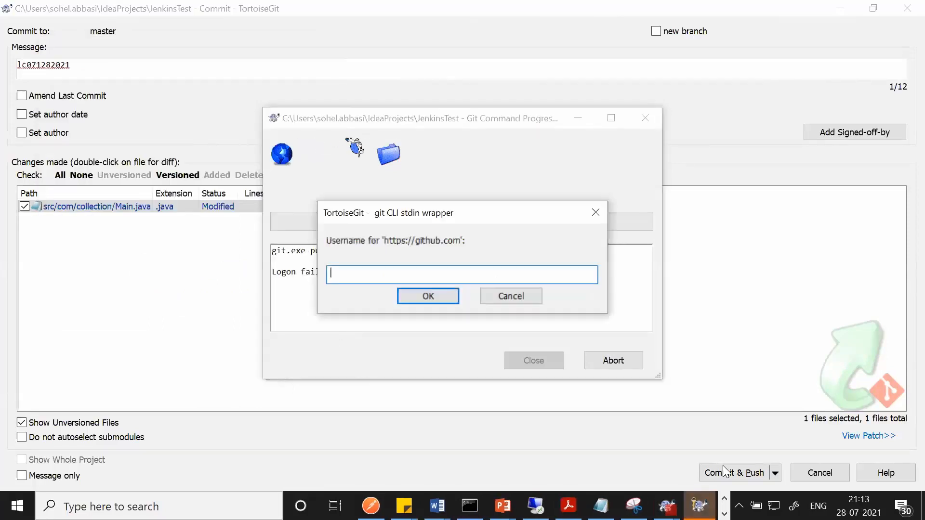
pyautogui.write('Syn')
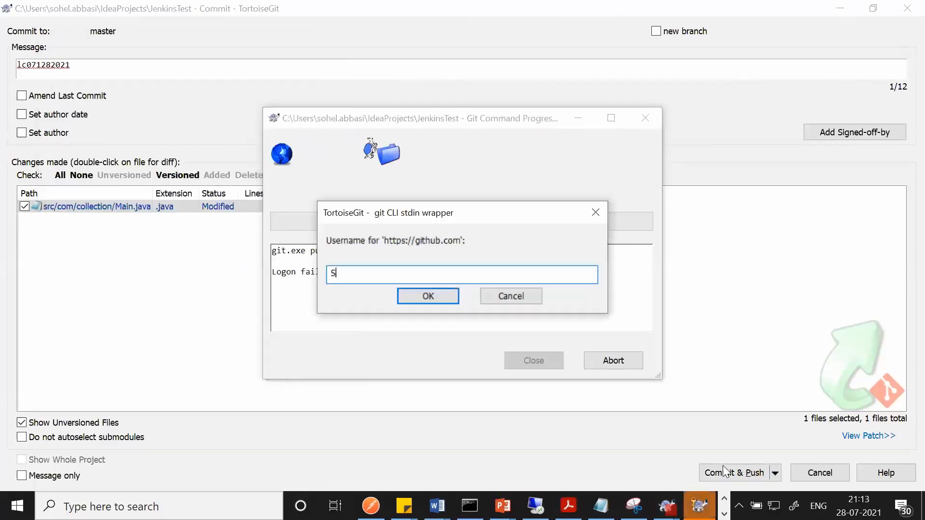
pyautogui.write('•')
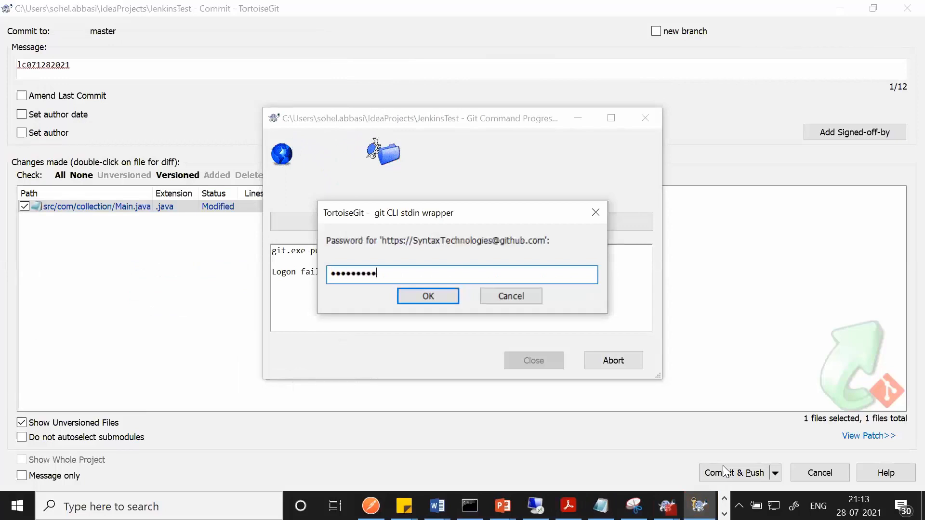
pyautogui.write('••')
pyautogui.press('Return')
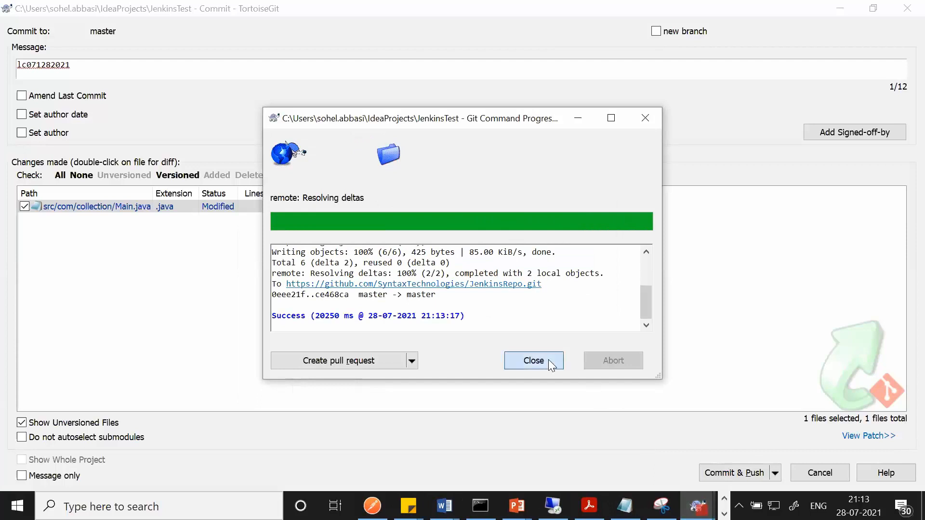
pyautogui.click(534, 361)
# Reload the JenkinsRepo GitHub page to confirm commit lc071282021, then return to Jenkins
pyautogui.moveTo(394, 505)
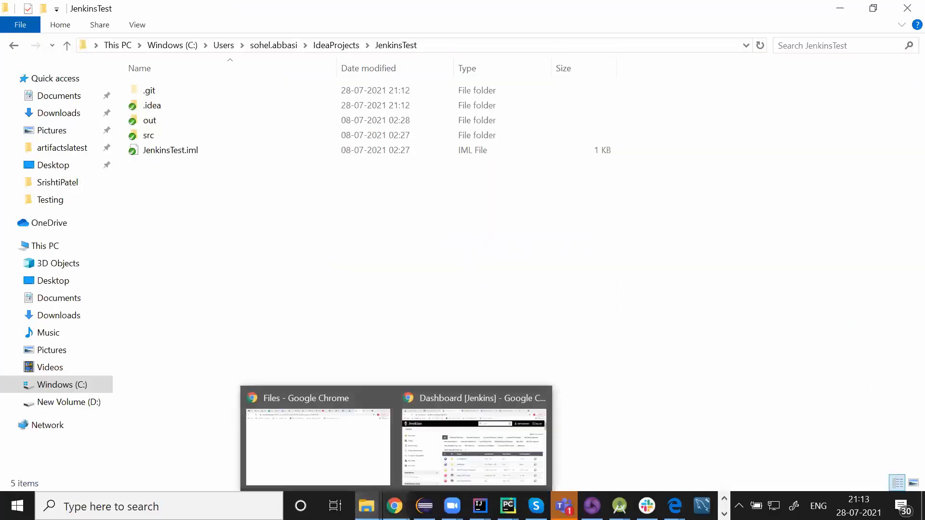
pyautogui.click(455, 451)
pyautogui.click(192, 7)
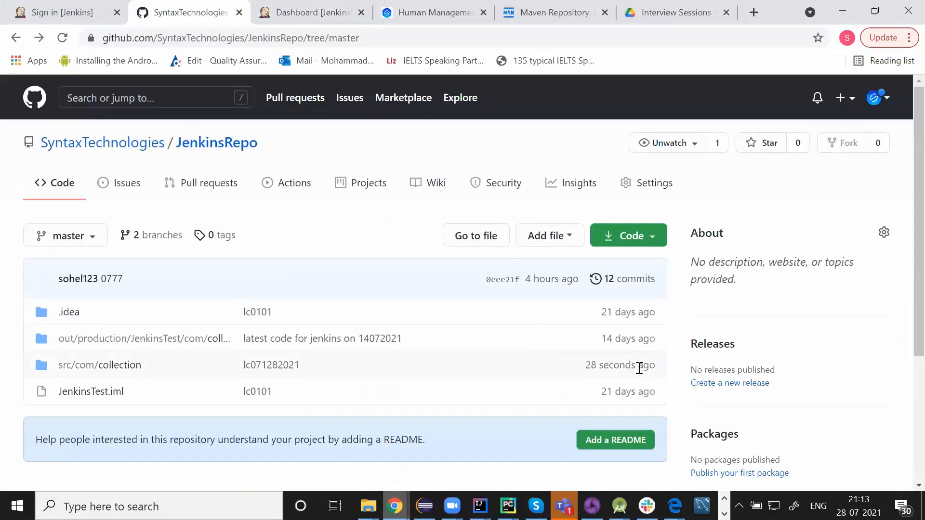
pyautogui.click(62, 38)
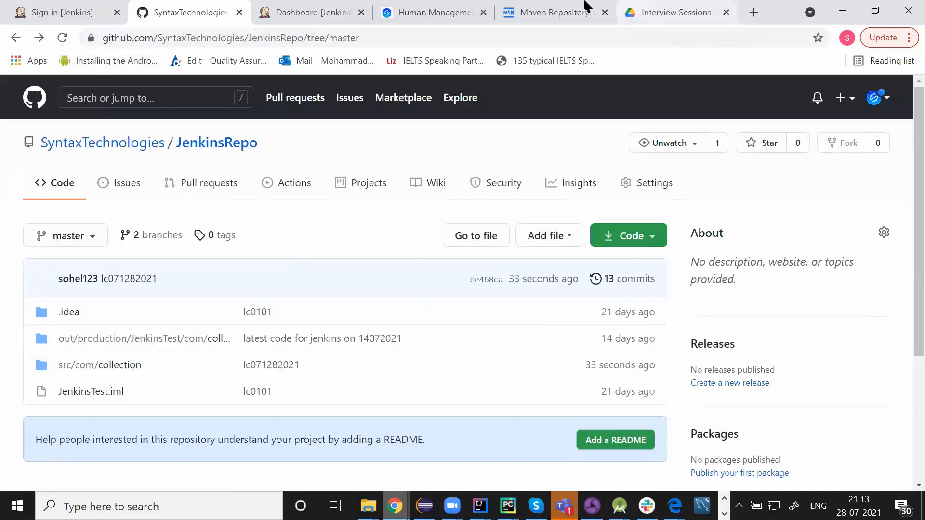
pyautogui.click(310, 12)
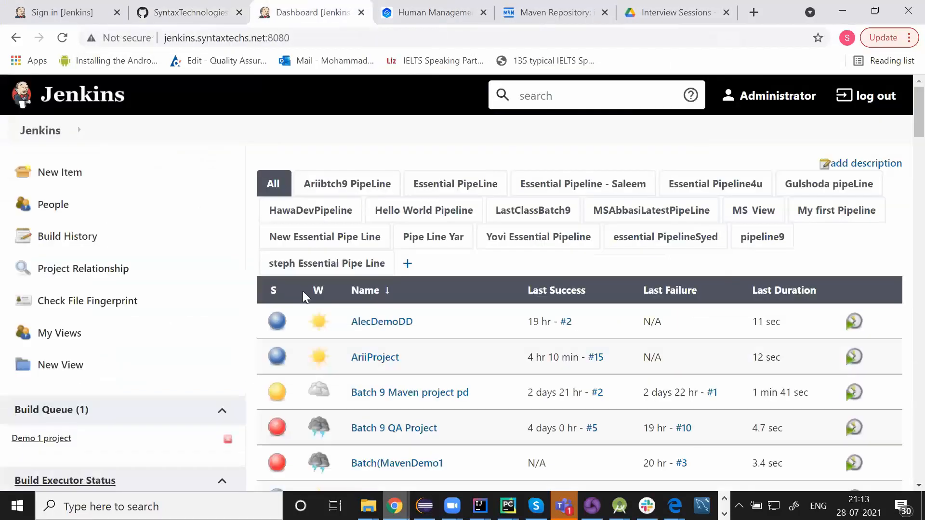
# Open and refresh the MSAbbasiLatestPipeLine view, then inspect Development build #1's details
pyautogui.click(650, 212)
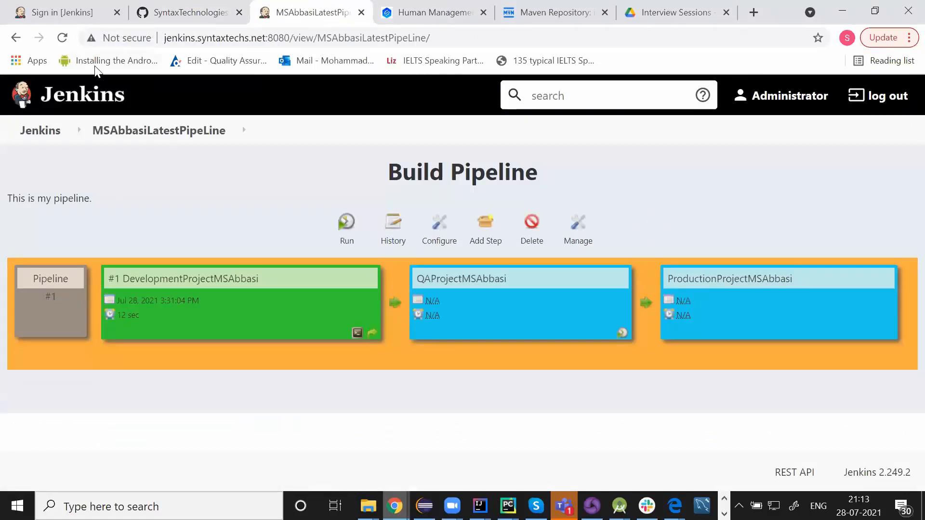
pyautogui.click(61, 38)
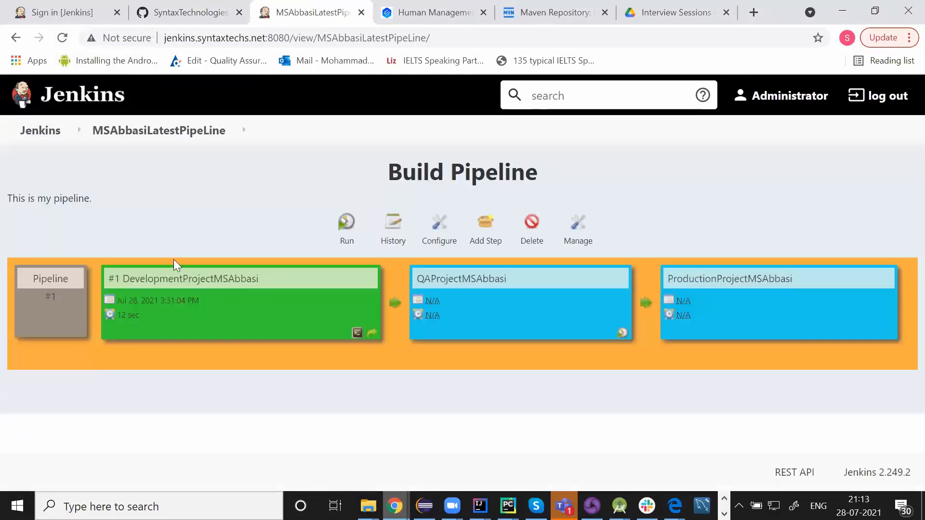
pyautogui.click(181, 281)
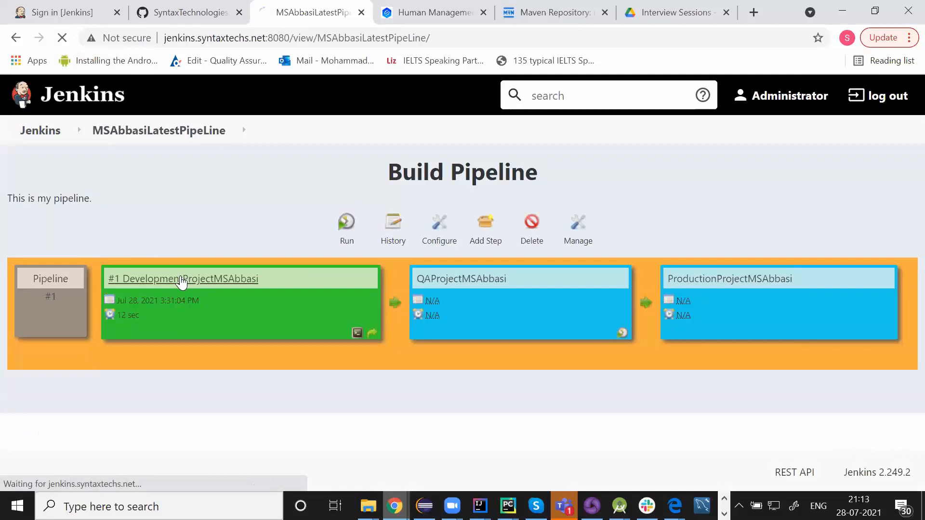
pyautogui.scroll(-1, 182, 282)
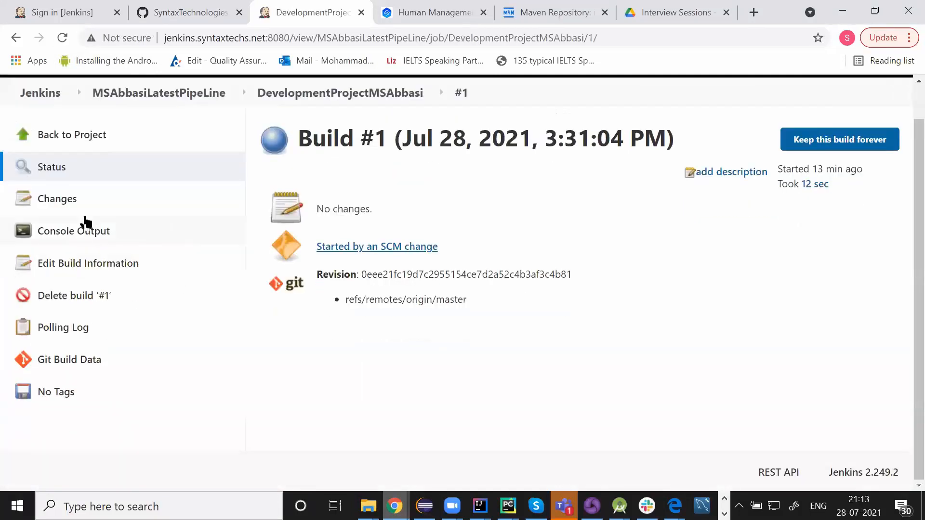
# Reload the DevelopmentProjectMSAbbasi page to find build #2, then return to the pipeline view
pyautogui.click(86, 141)
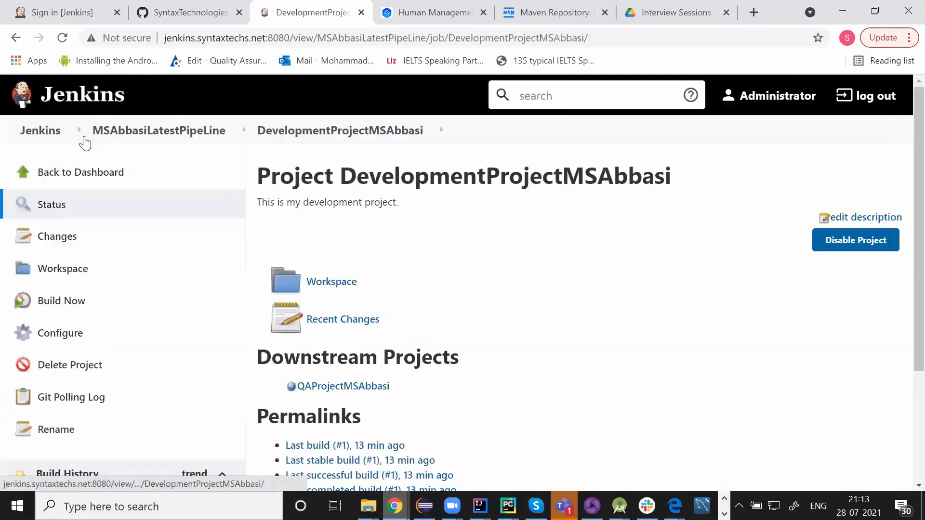
pyautogui.scroll(-3, 222, 351)
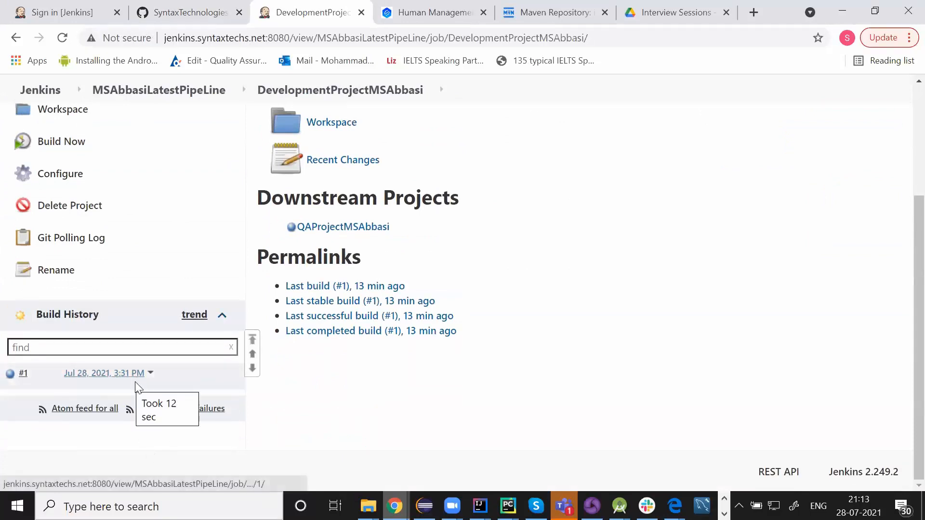
pyautogui.click(67, 41)
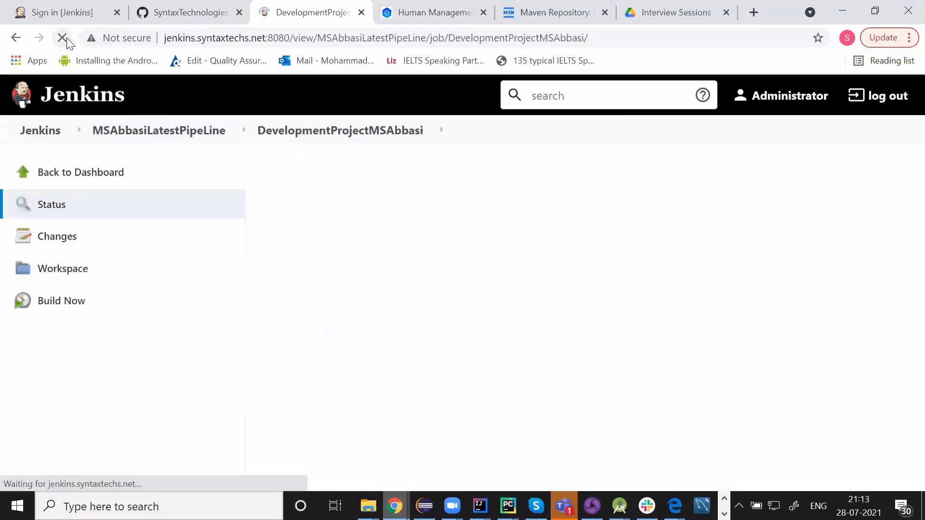
pyautogui.moveTo(97, 355)
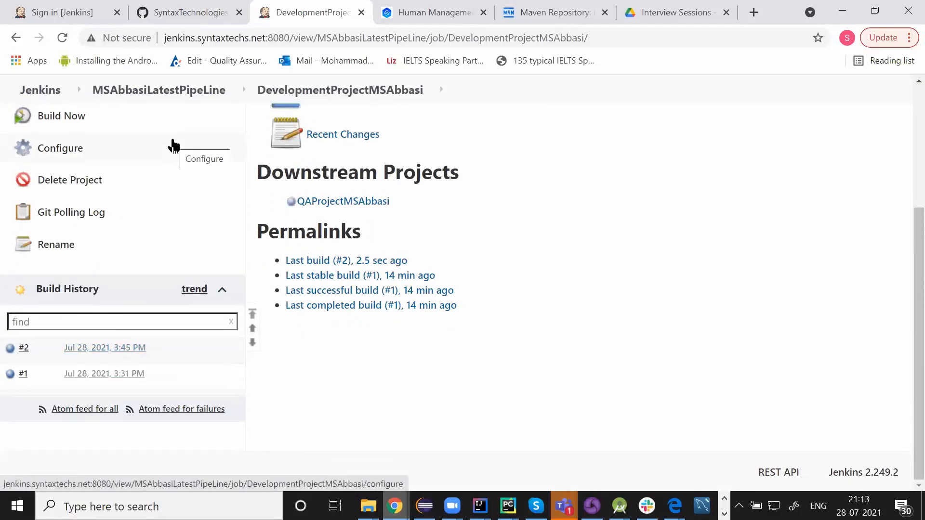
pyautogui.scroll(4, 174, 145)
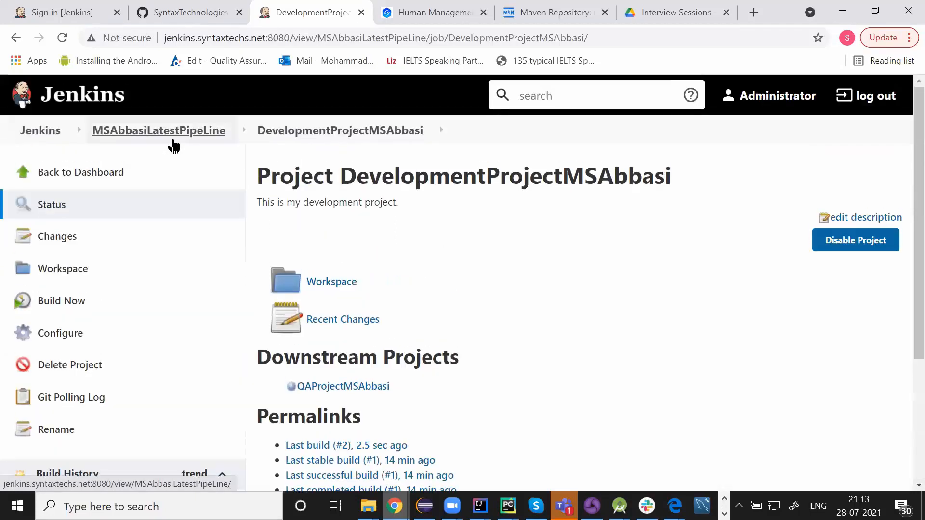
pyautogui.click(151, 129)
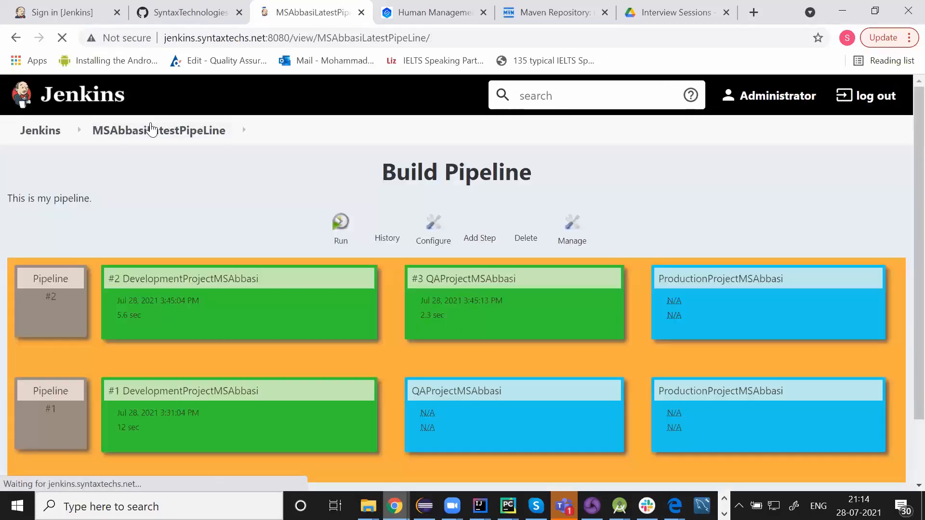
# Refresh the pipeline until Production build #4 is green, then view QA build #3's console output
pyautogui.scroll(-2, 384, 249)
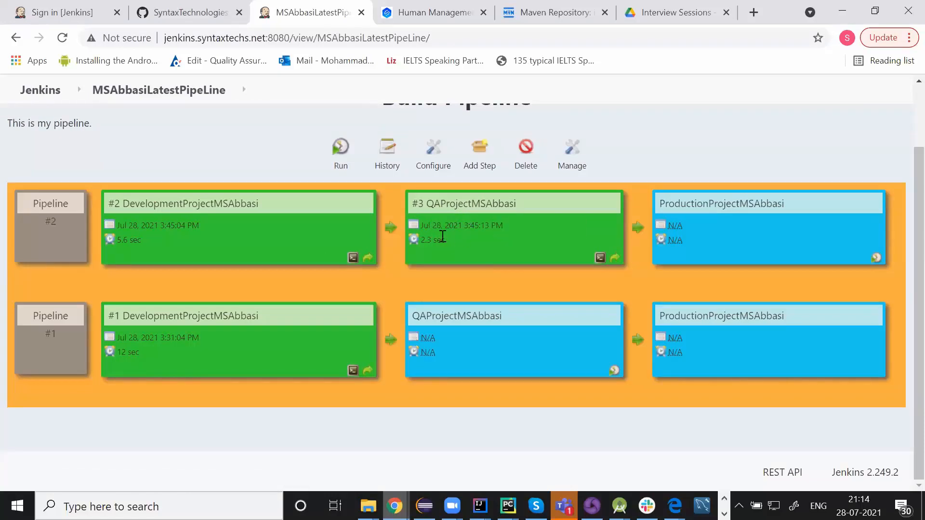
pyautogui.click(62, 39)
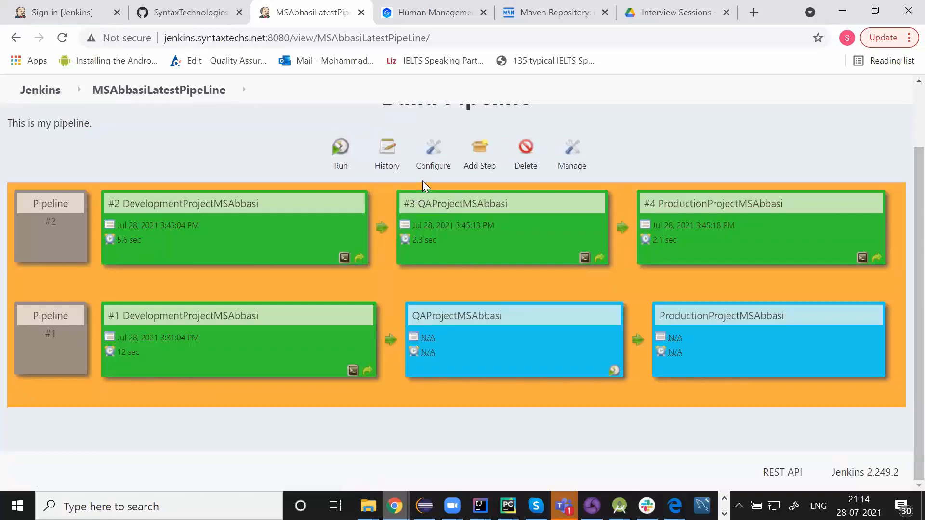
pyautogui.click(584, 257)
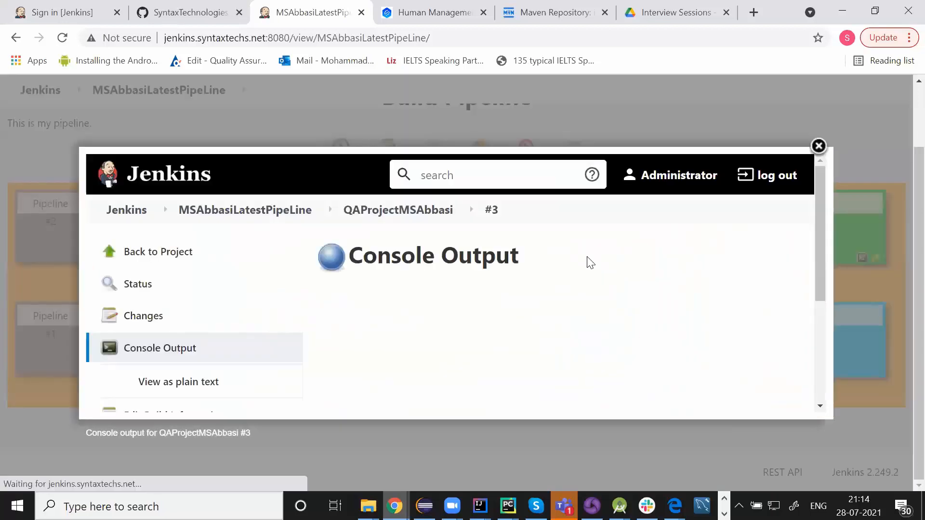
pyautogui.scroll(-15, 466, 262)
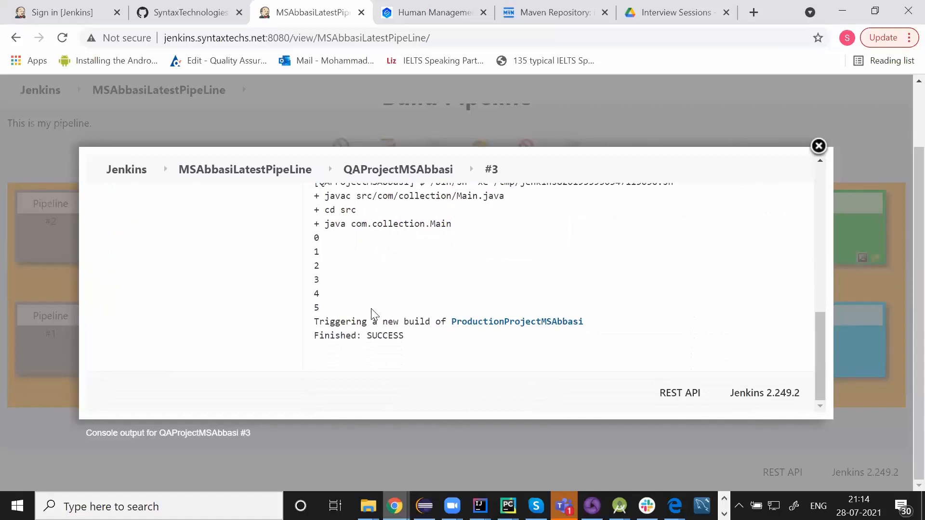
pyautogui.scroll(1, 371, 315)
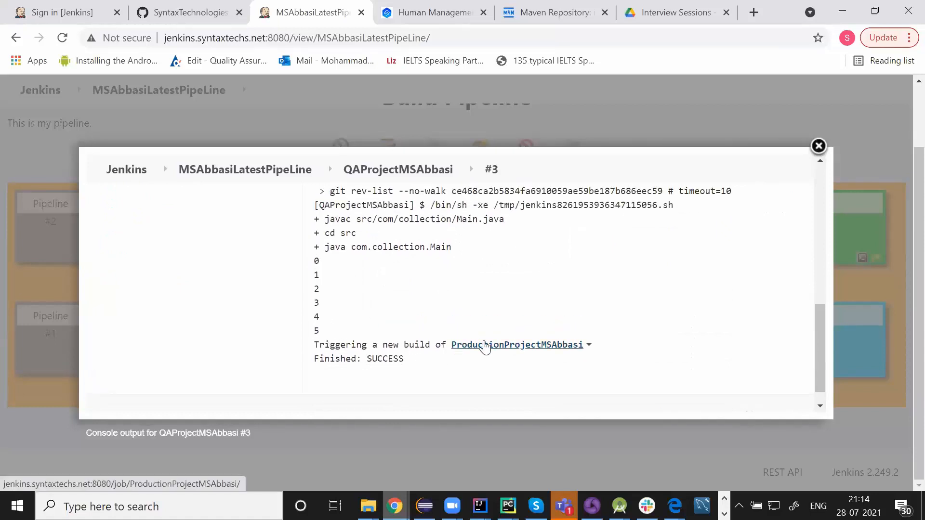
pyautogui.click(484, 345)
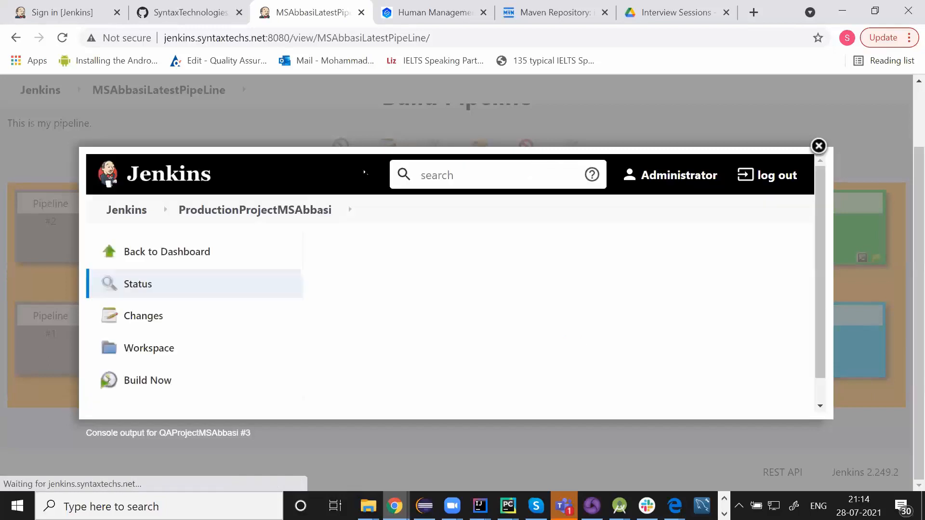
pyautogui.scroll(-3, 506, 400)
pyautogui.scroll(-5, 505, 399)
pyautogui.scroll(3, 419, 371)
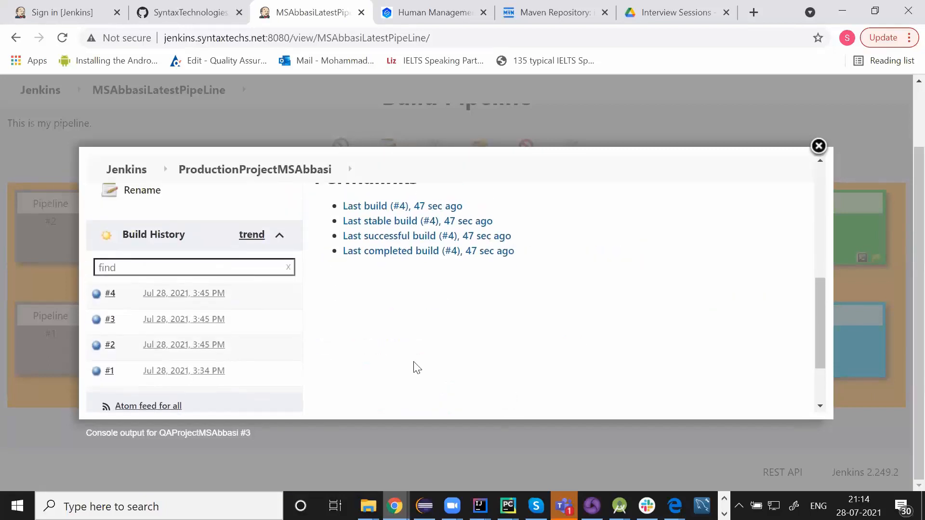
pyautogui.click(163, 297)
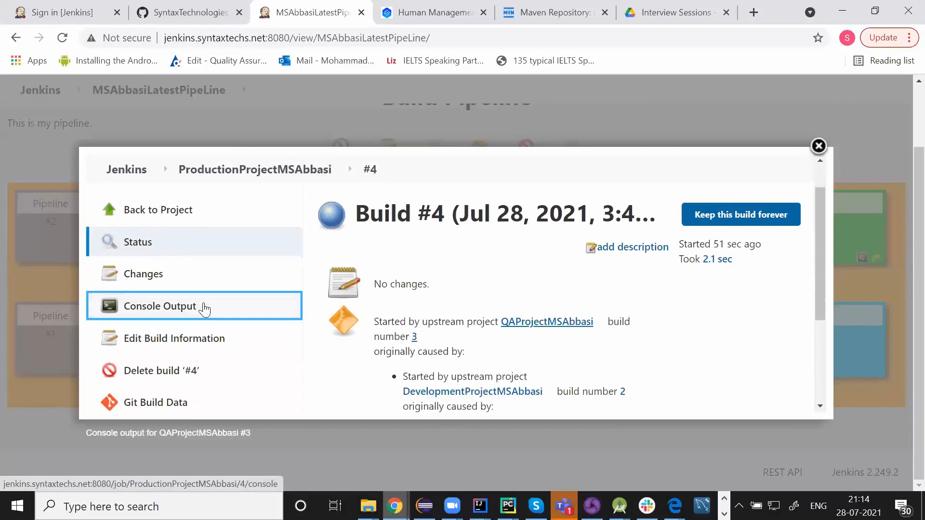
pyautogui.click(203, 306)
pyautogui.scroll(-10, 533, 309)
pyautogui.scroll(4, 532, 309)
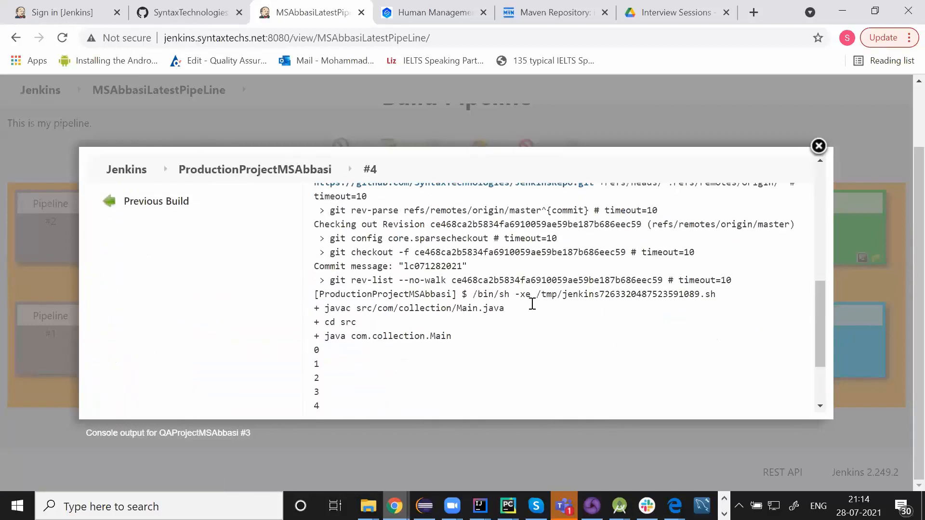
pyautogui.scroll(6, 532, 304)
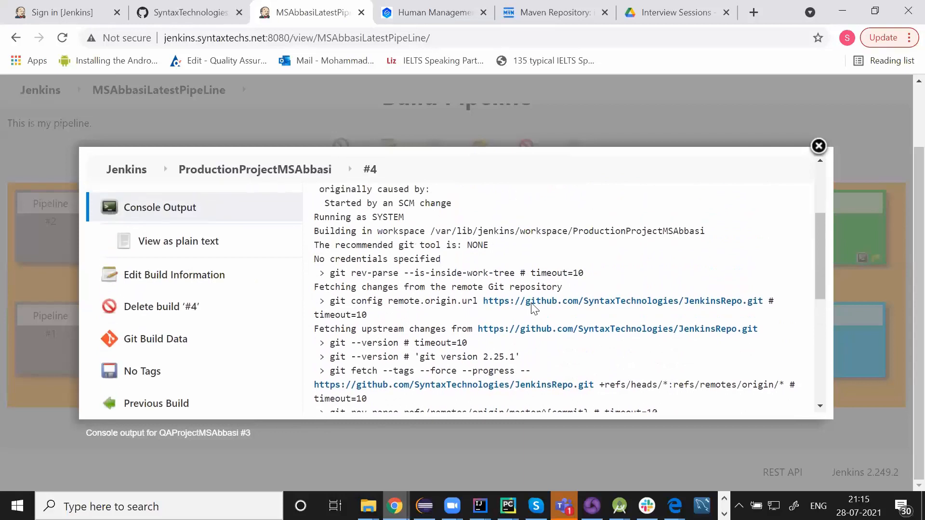
pyautogui.click(818, 146)
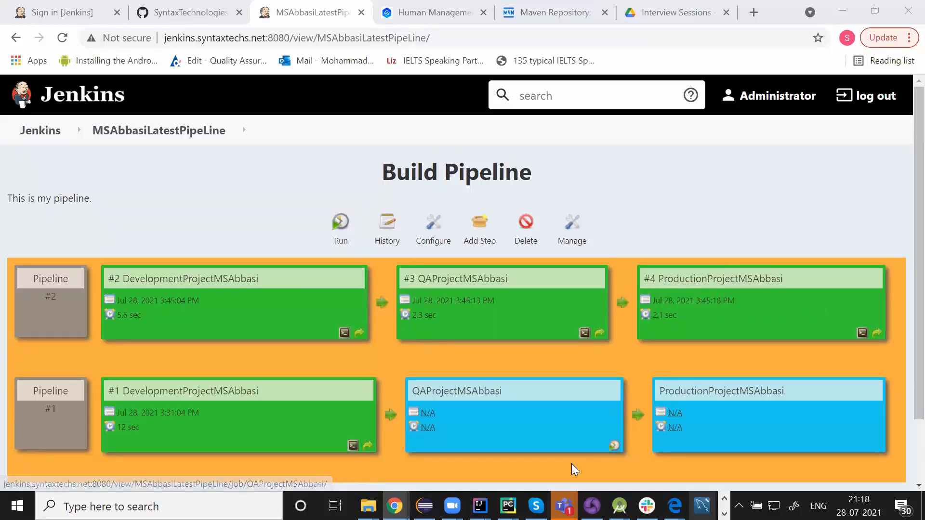
pyautogui.moveTo(424, 506)
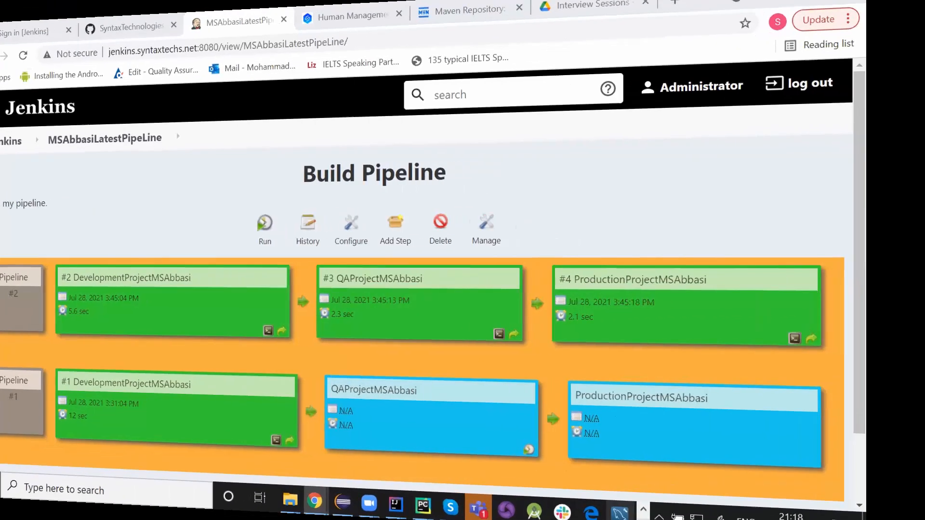